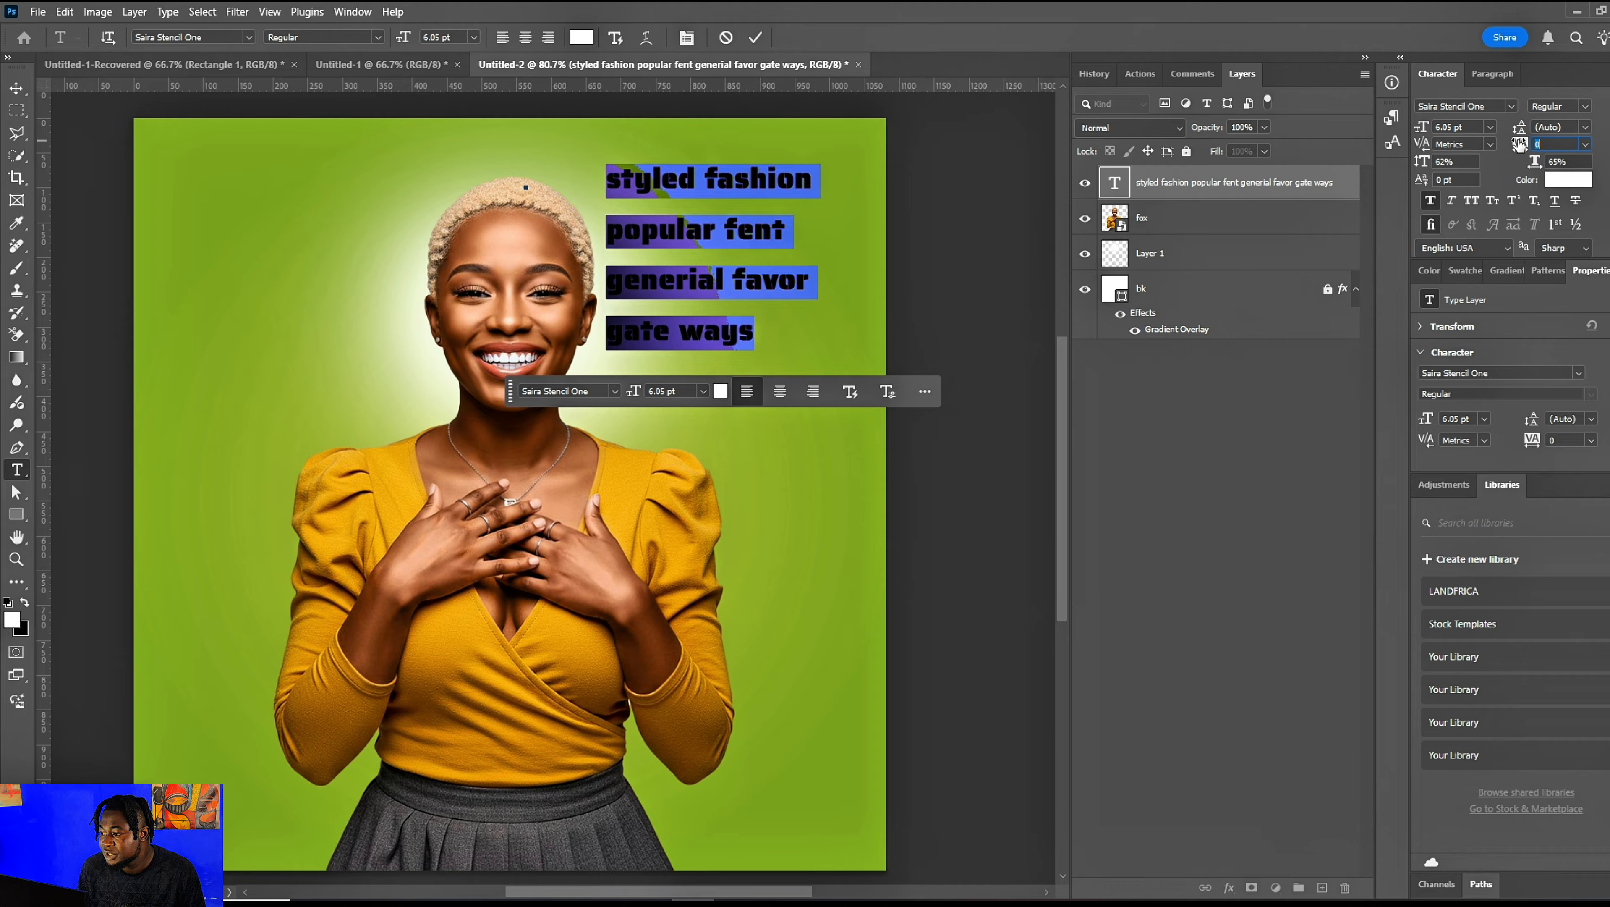
Set the headline text's leading to 4 pt, commit the text and turn on All Caps.
{"action": "left_click", "coordinate": [1522, 130]}
{"action": "type", "text": "4"}
{"action": "key", "text": "Return"}
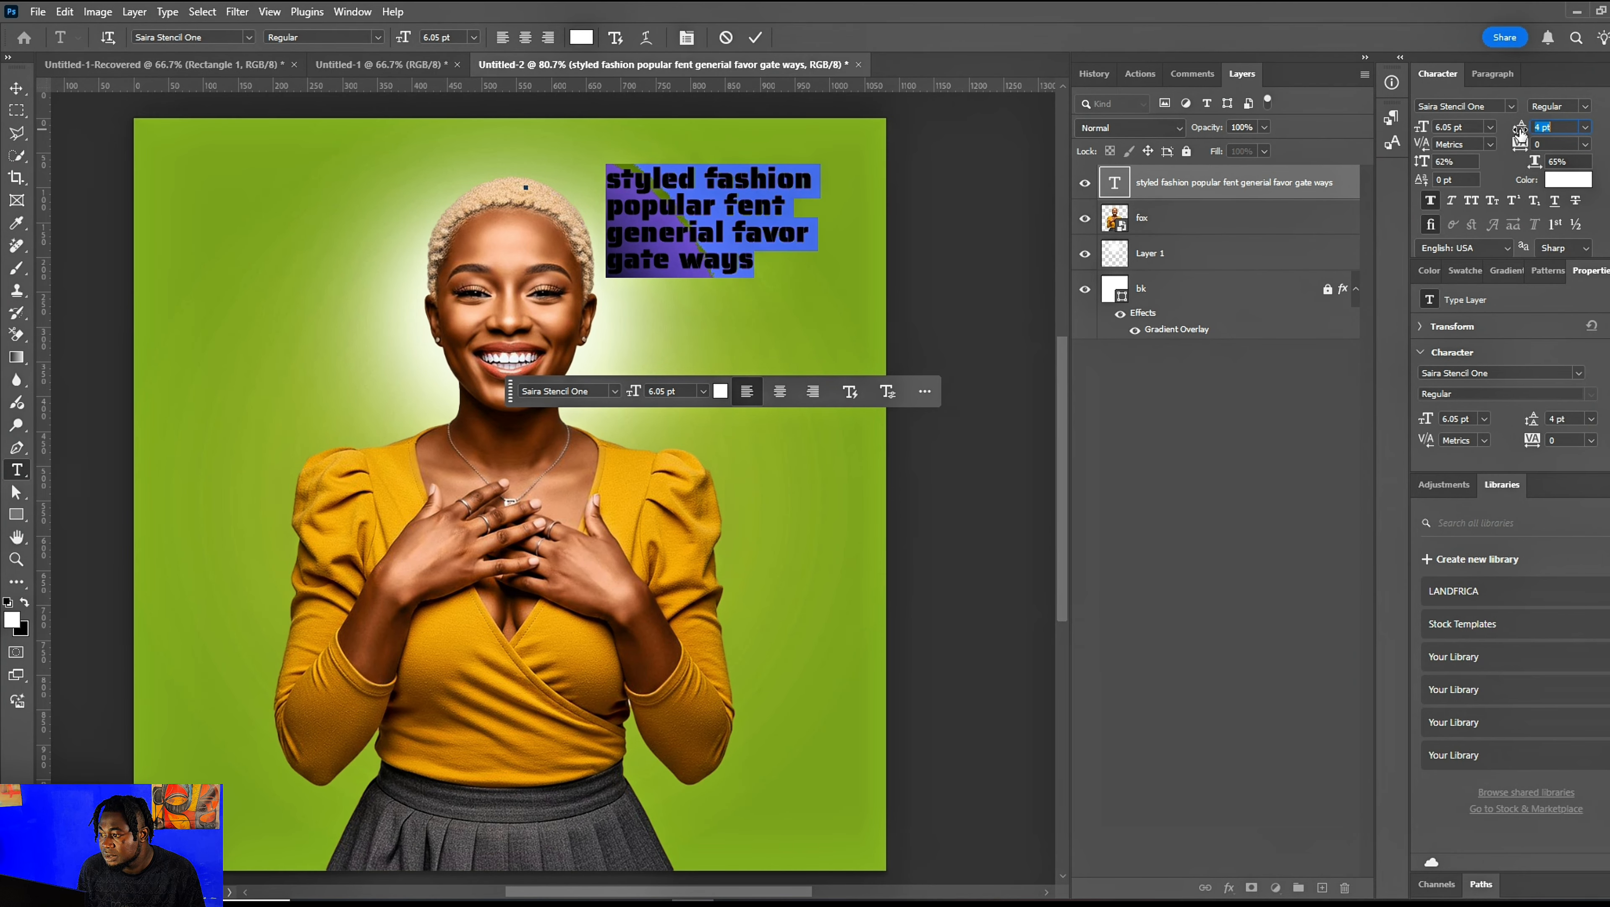
{"action": "key", "text": "Tab"}
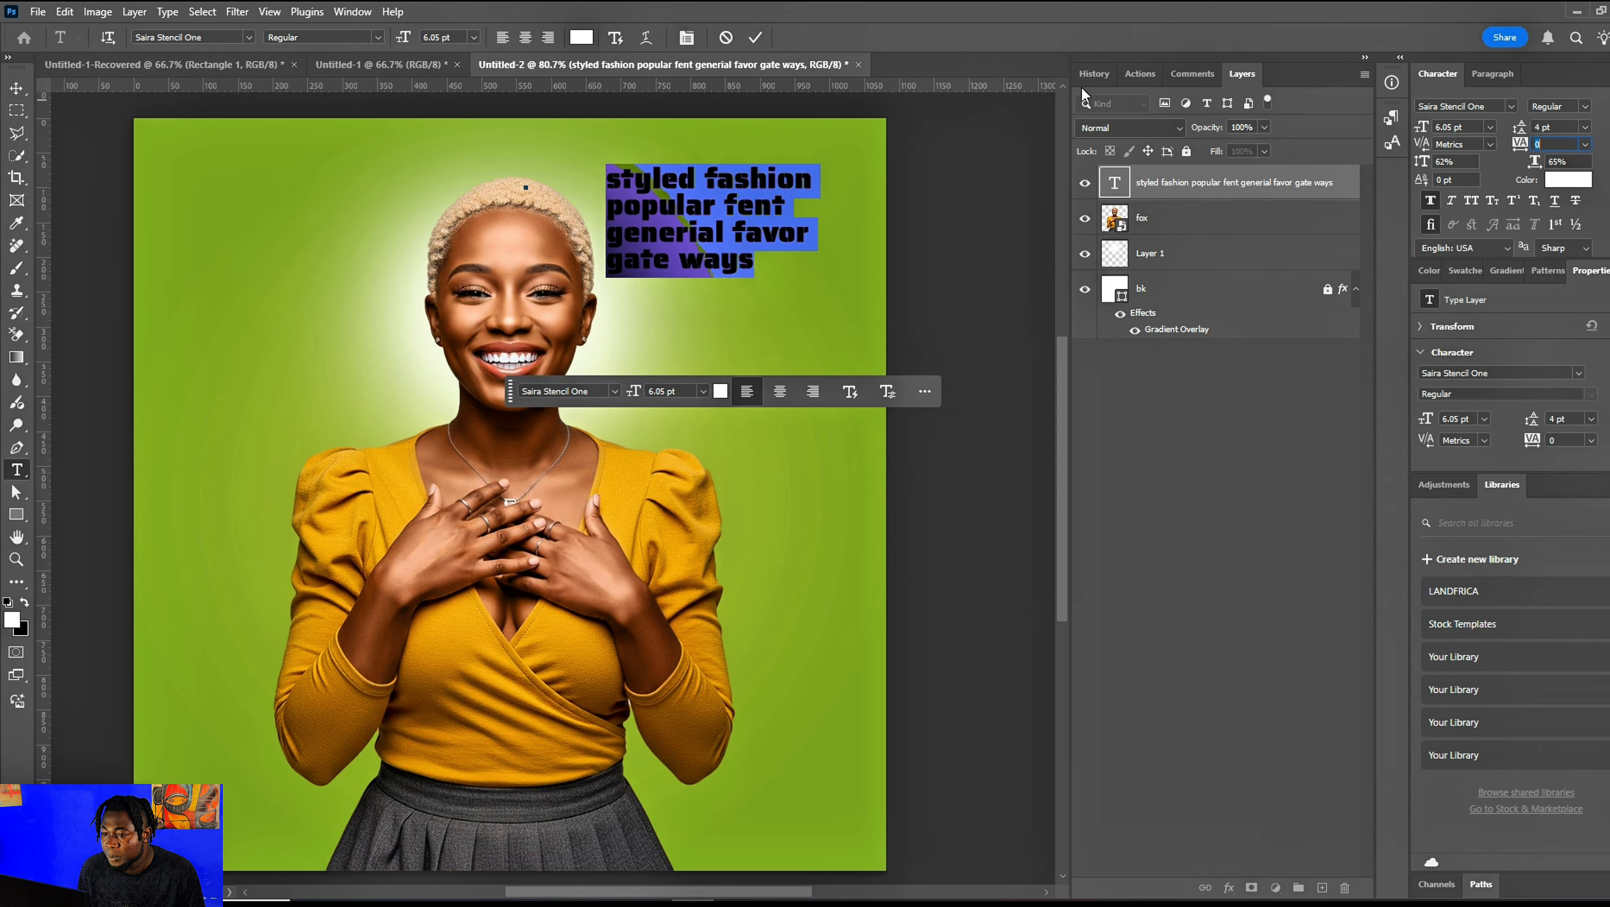
{"action": "left_click", "coordinate": [759, 37]}
{"action": "key", "text": "v"}
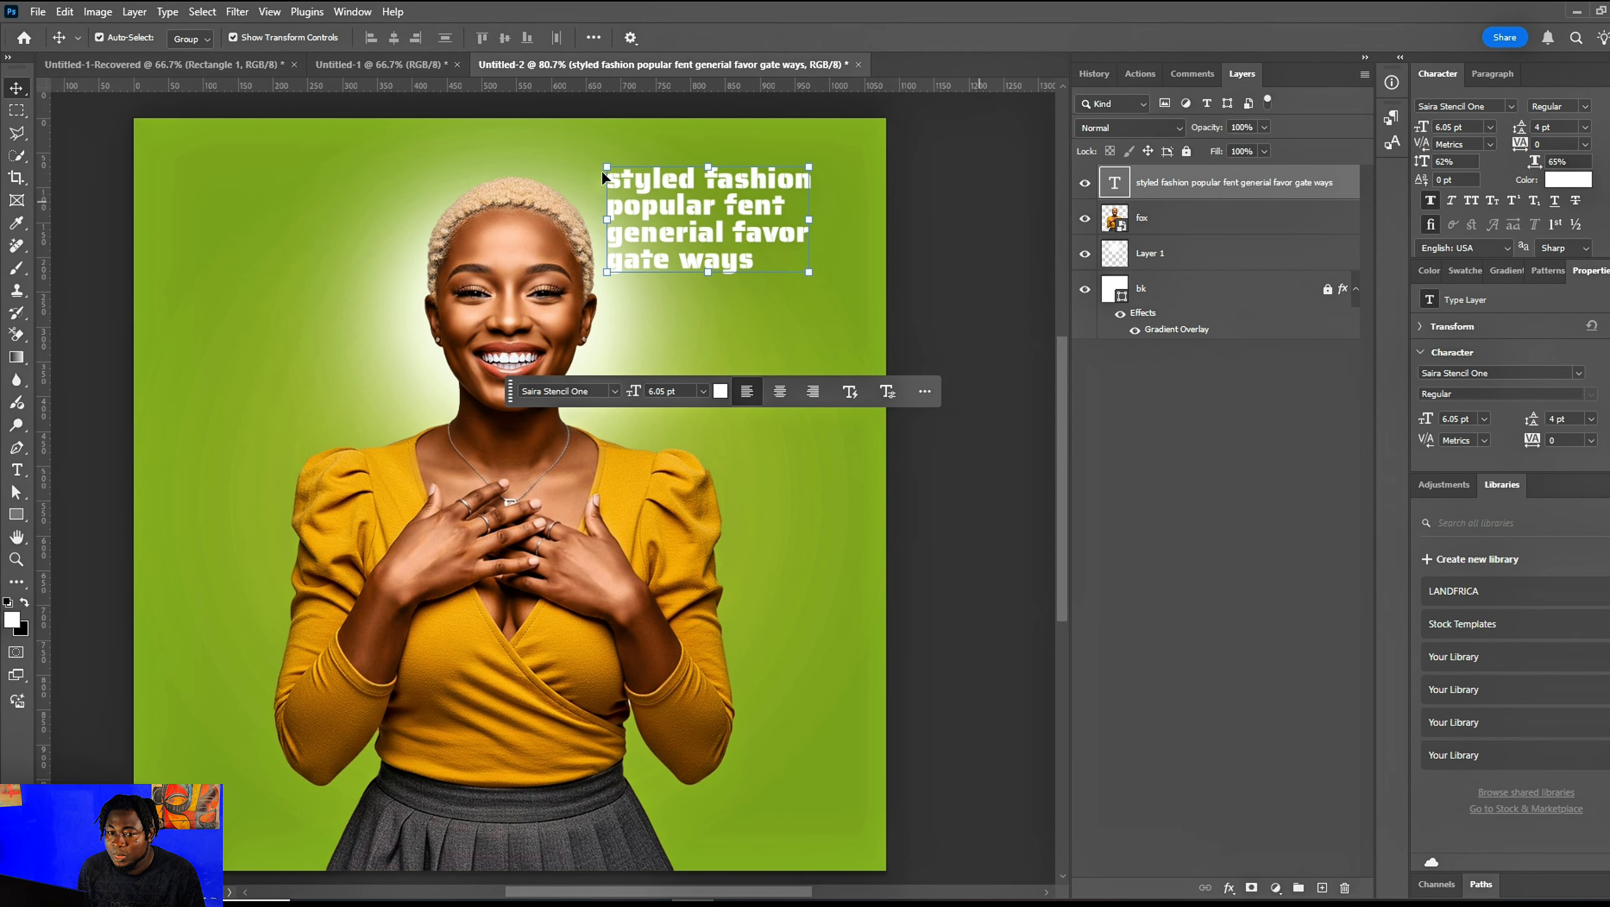
{"action": "left_click", "coordinate": [1472, 200]}
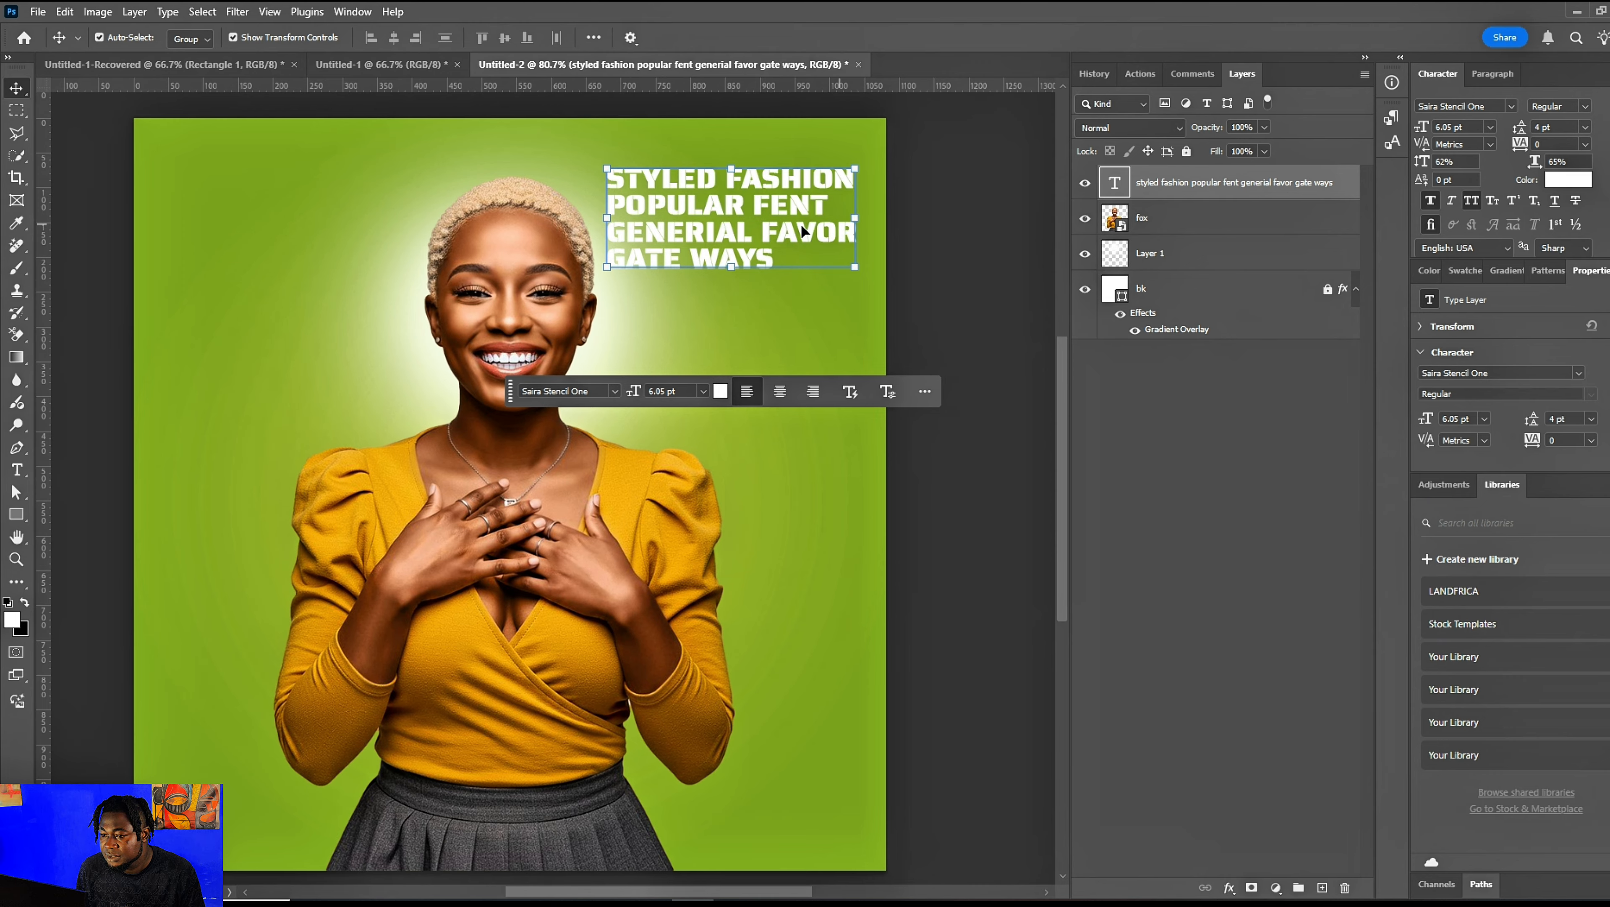
Move the headline down beside the woman's face and scale it to about 95%.
{"action": "left_click_drag", "start_coordinate": [770, 215], "coordinate": [770, 262]}
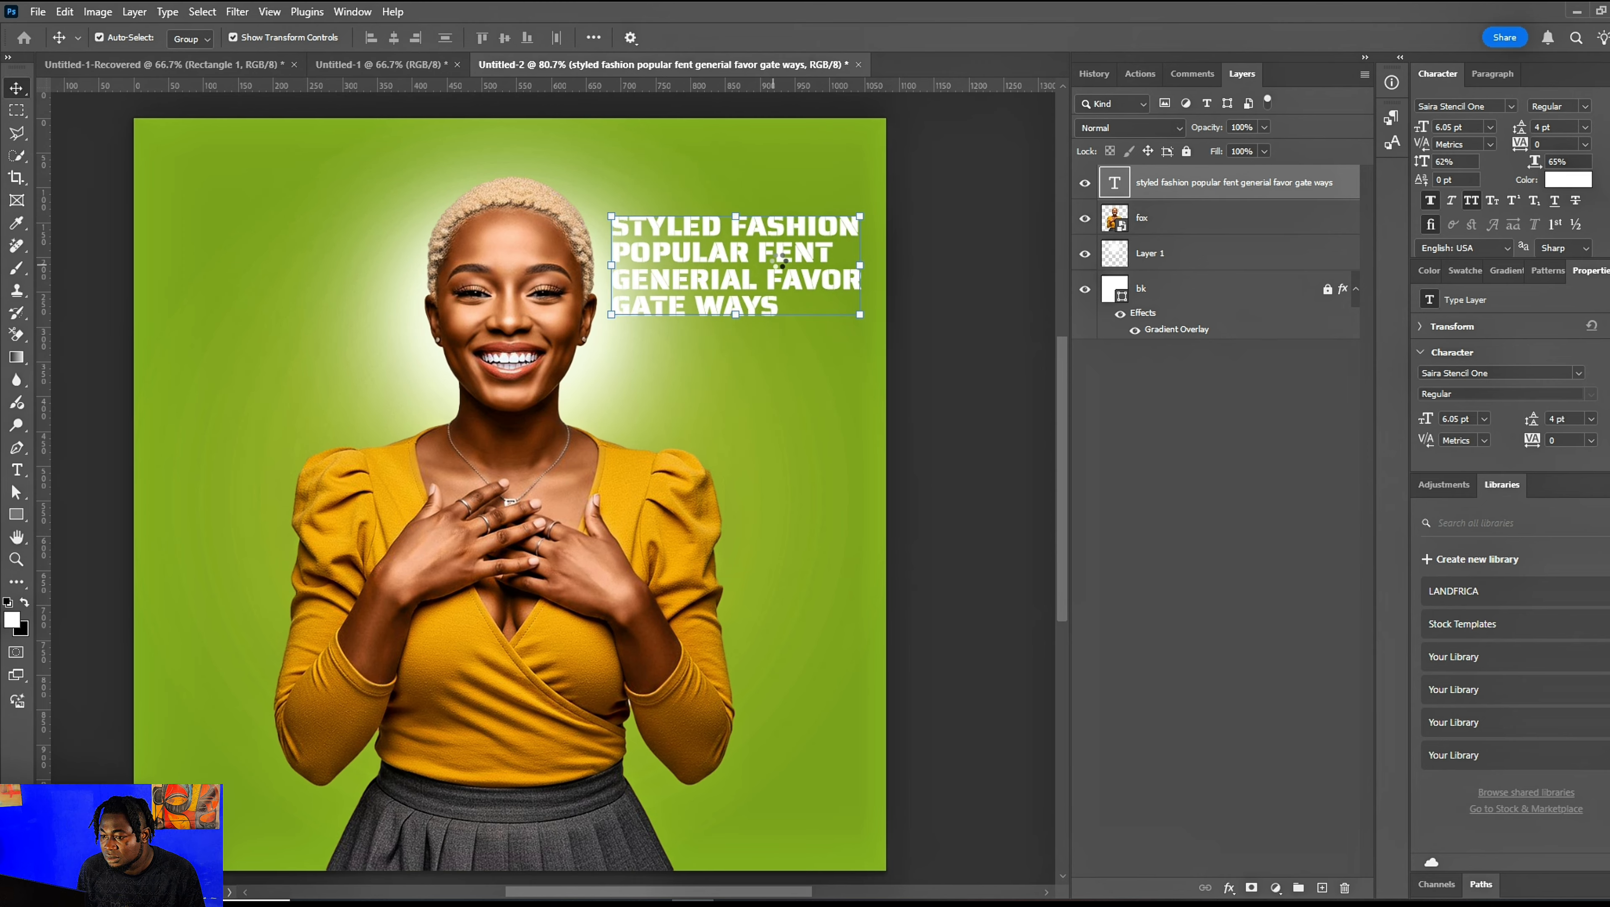
{"action": "left_click_drag", "start_coordinate": [860, 218], "coordinate": [848, 222]}
{"action": "left_click_drag", "start_coordinate": [757, 261], "coordinate": [763, 265]}
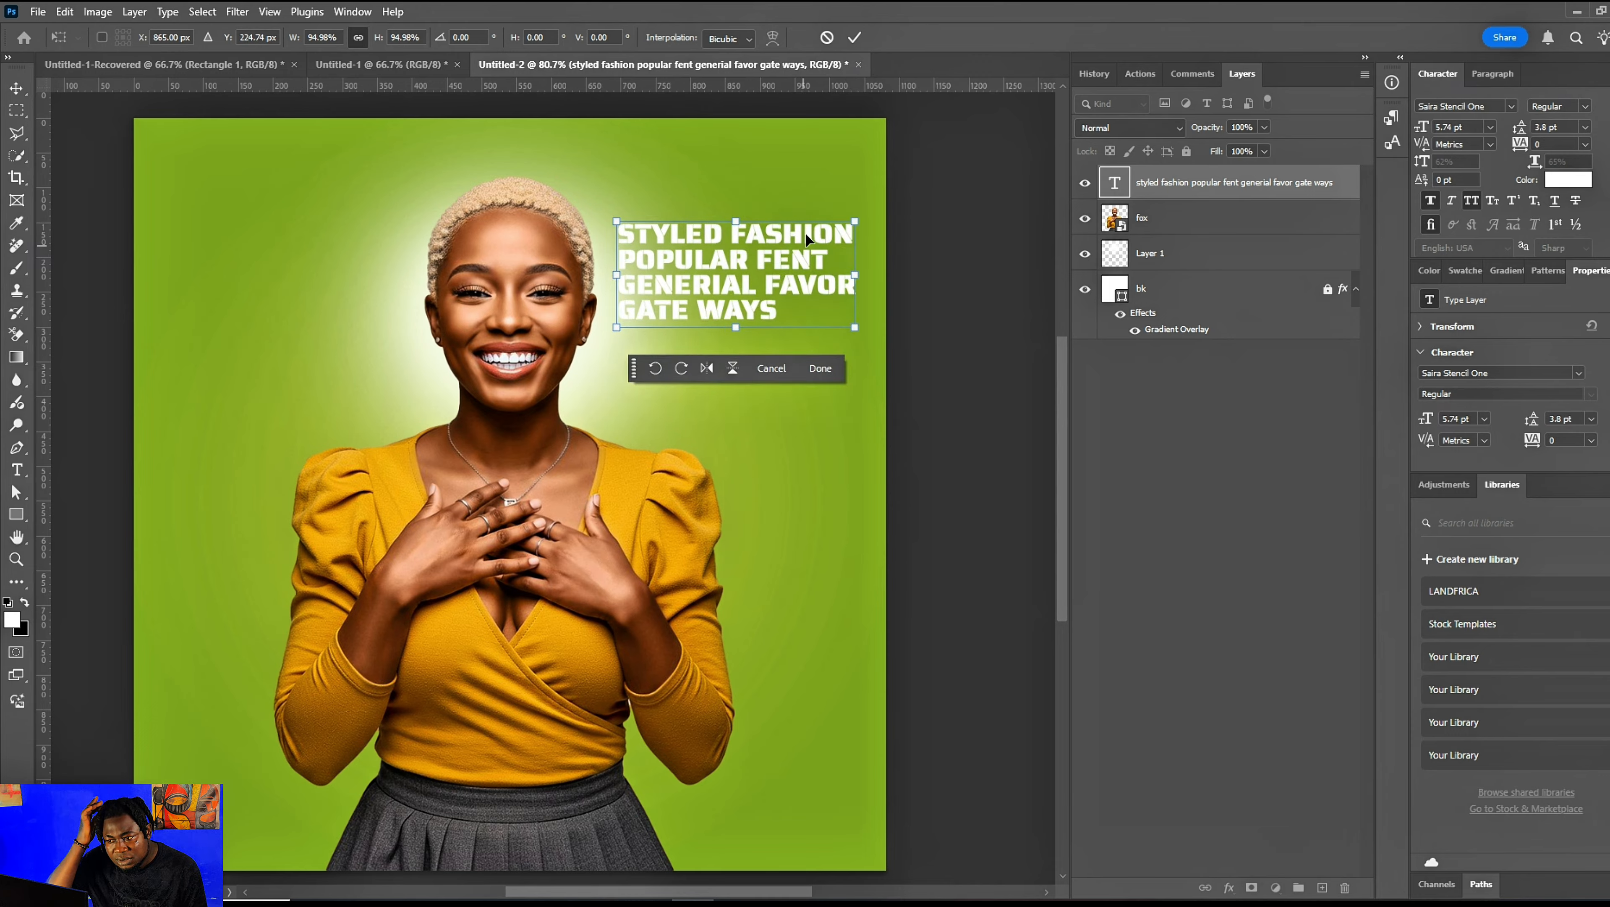
{"action": "left_click", "coordinate": [855, 38]}
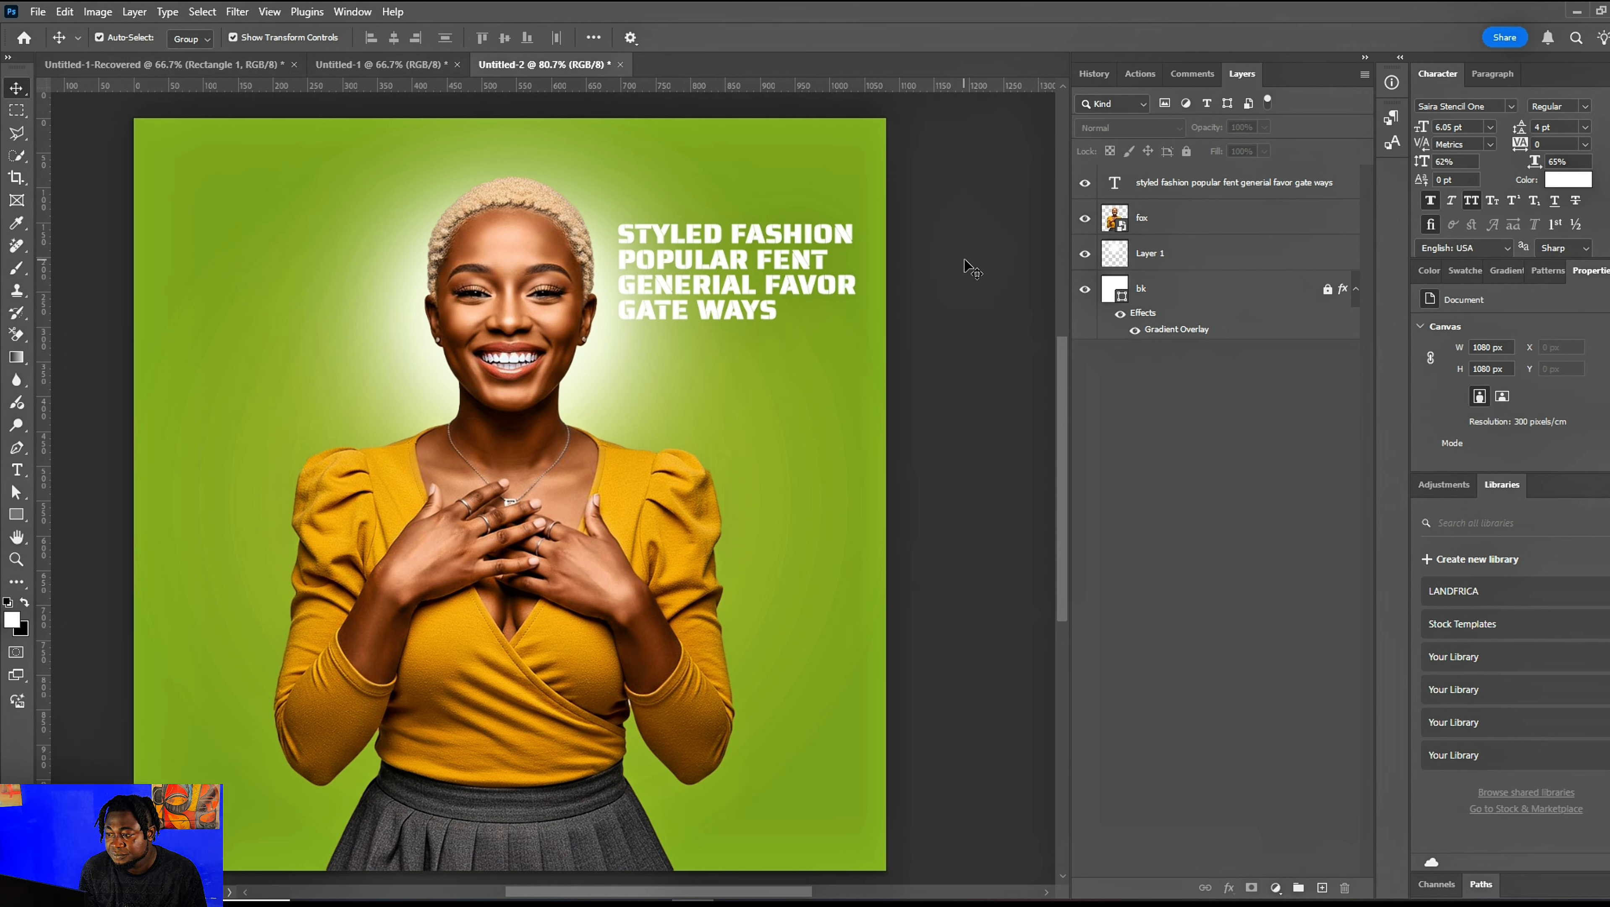
Apply a Gaussian Blur with a radius of about 104.3 pixels to the white glow on Layer 1.
{"action": "left_click", "coordinate": [1230, 257]}
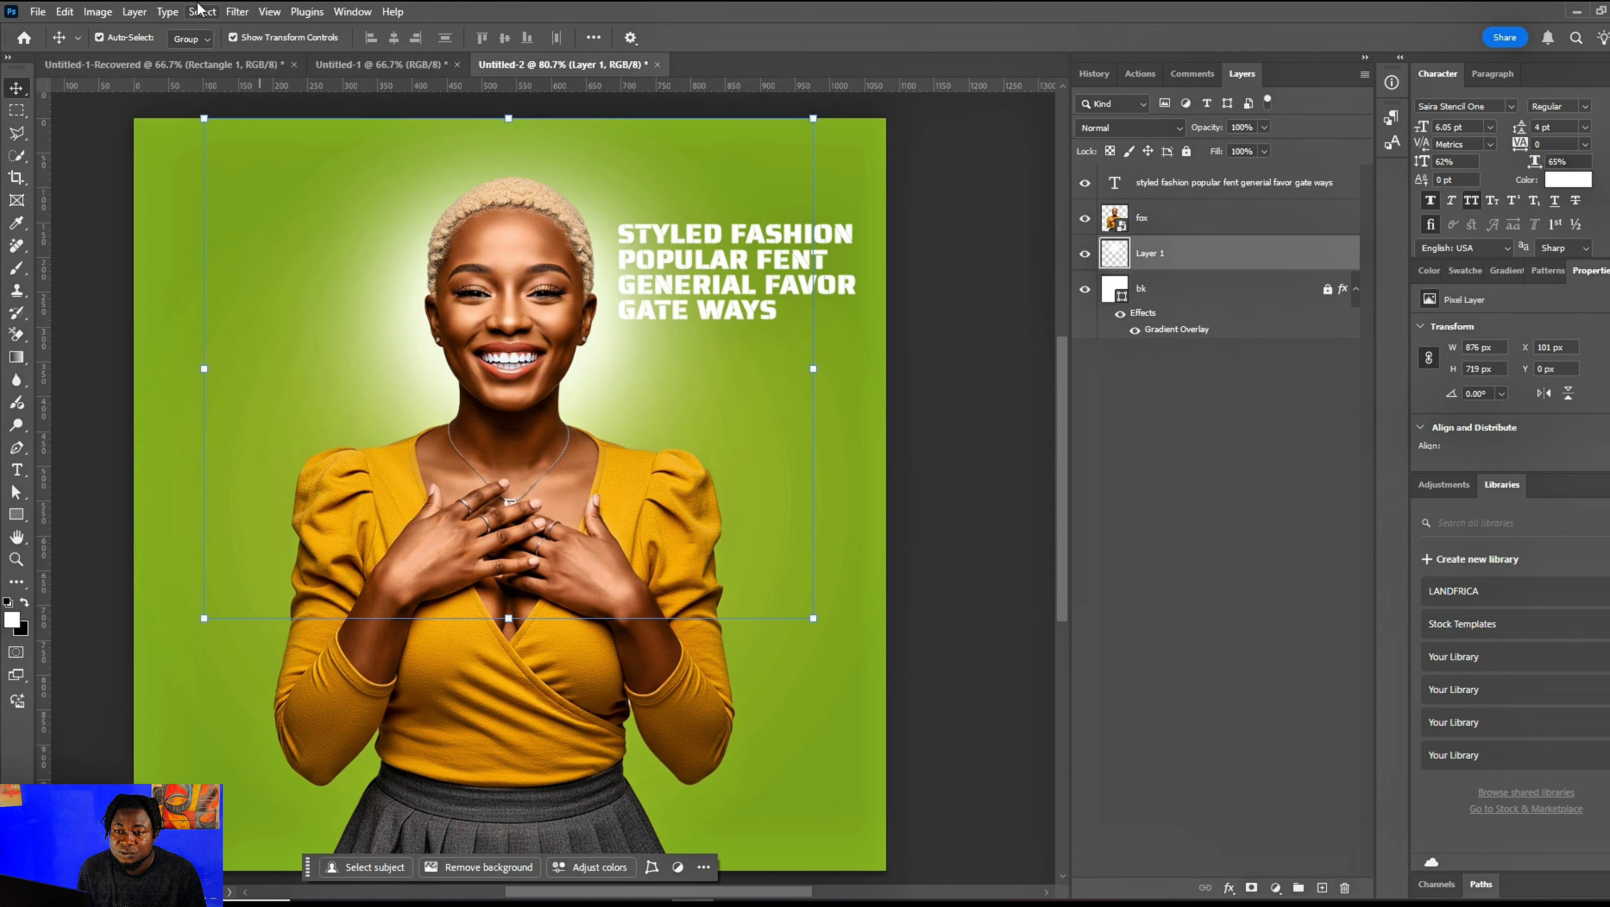
{"action": "left_click", "coordinate": [236, 11]}
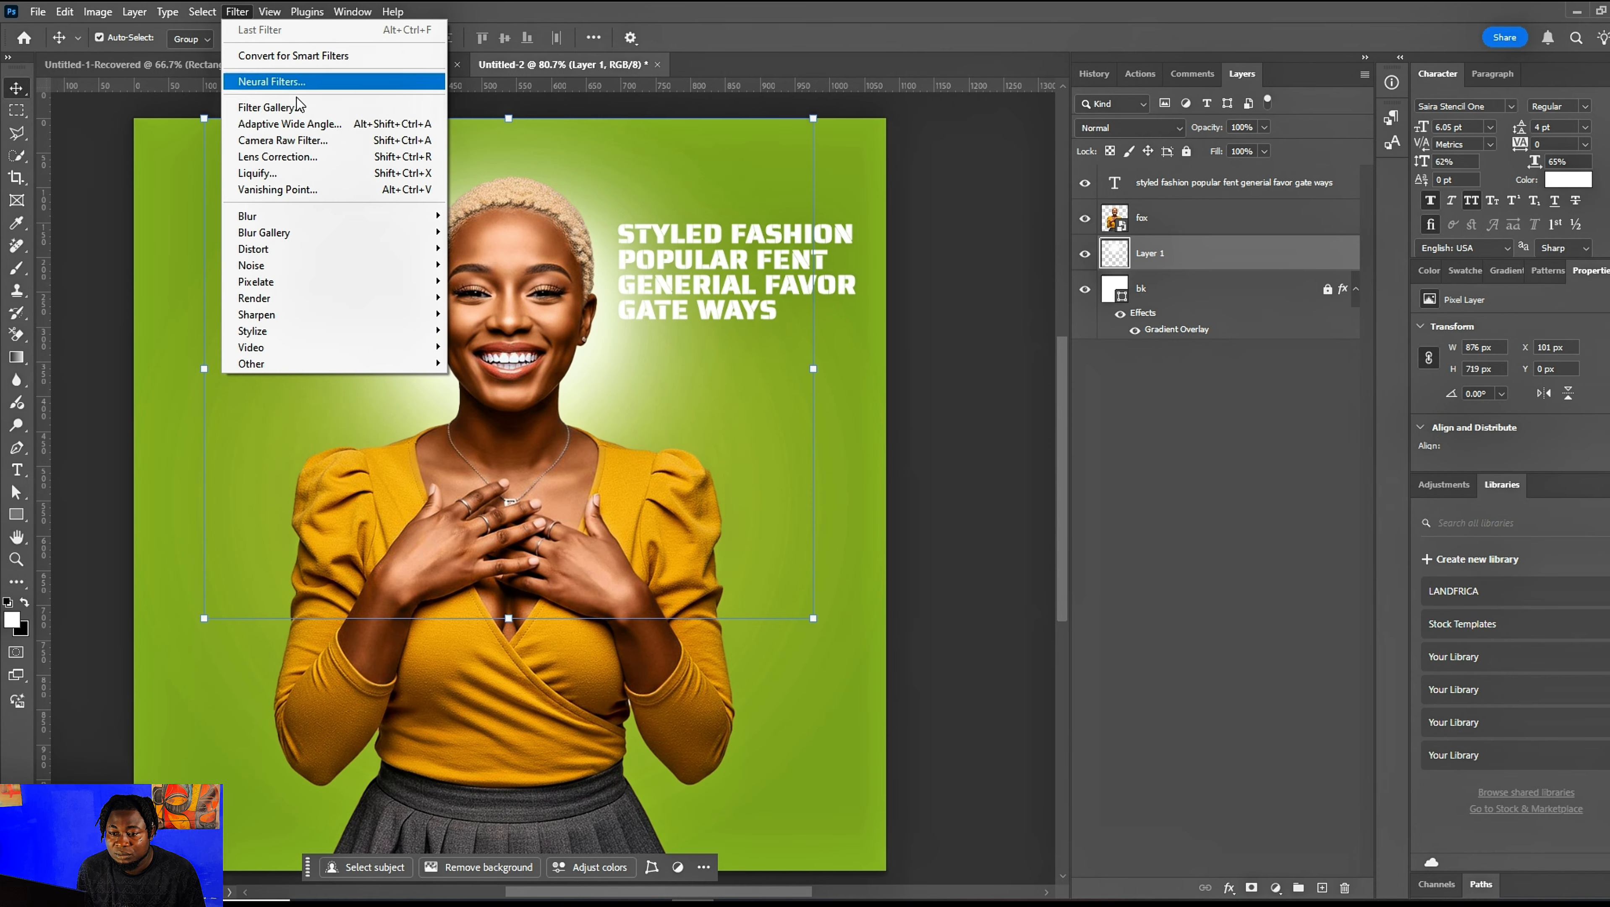
{"action": "mouse_move", "coordinate": [355, 217]}
{"action": "left_click", "coordinate": [496, 281]}
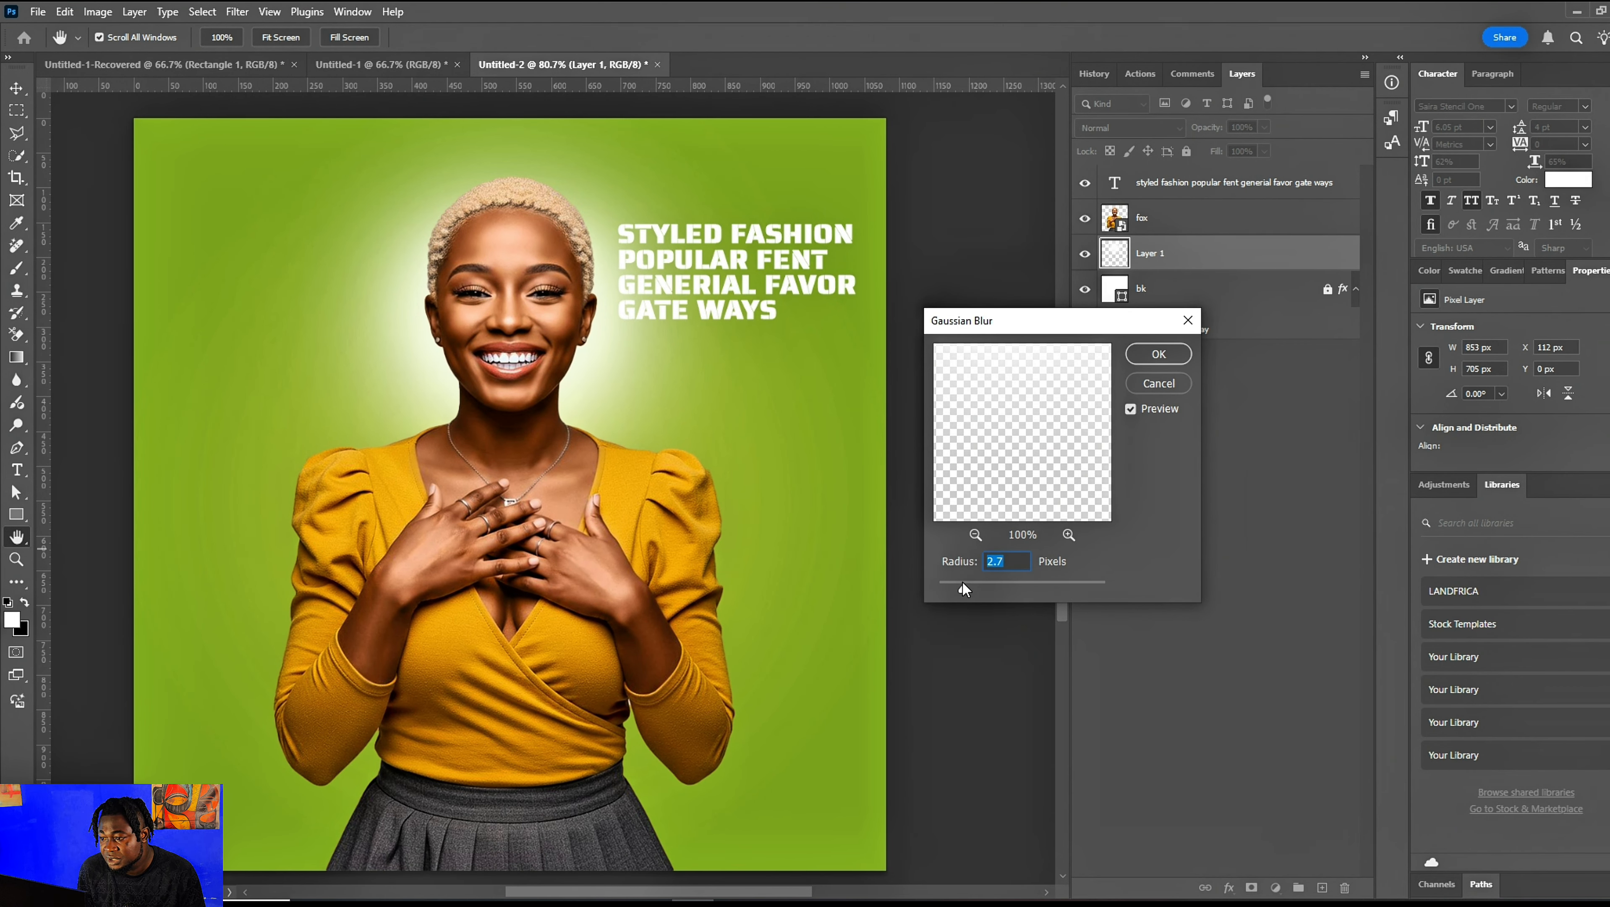
{"action": "left_click_drag", "start_coordinate": [992, 589], "coordinate": [1076, 588]}
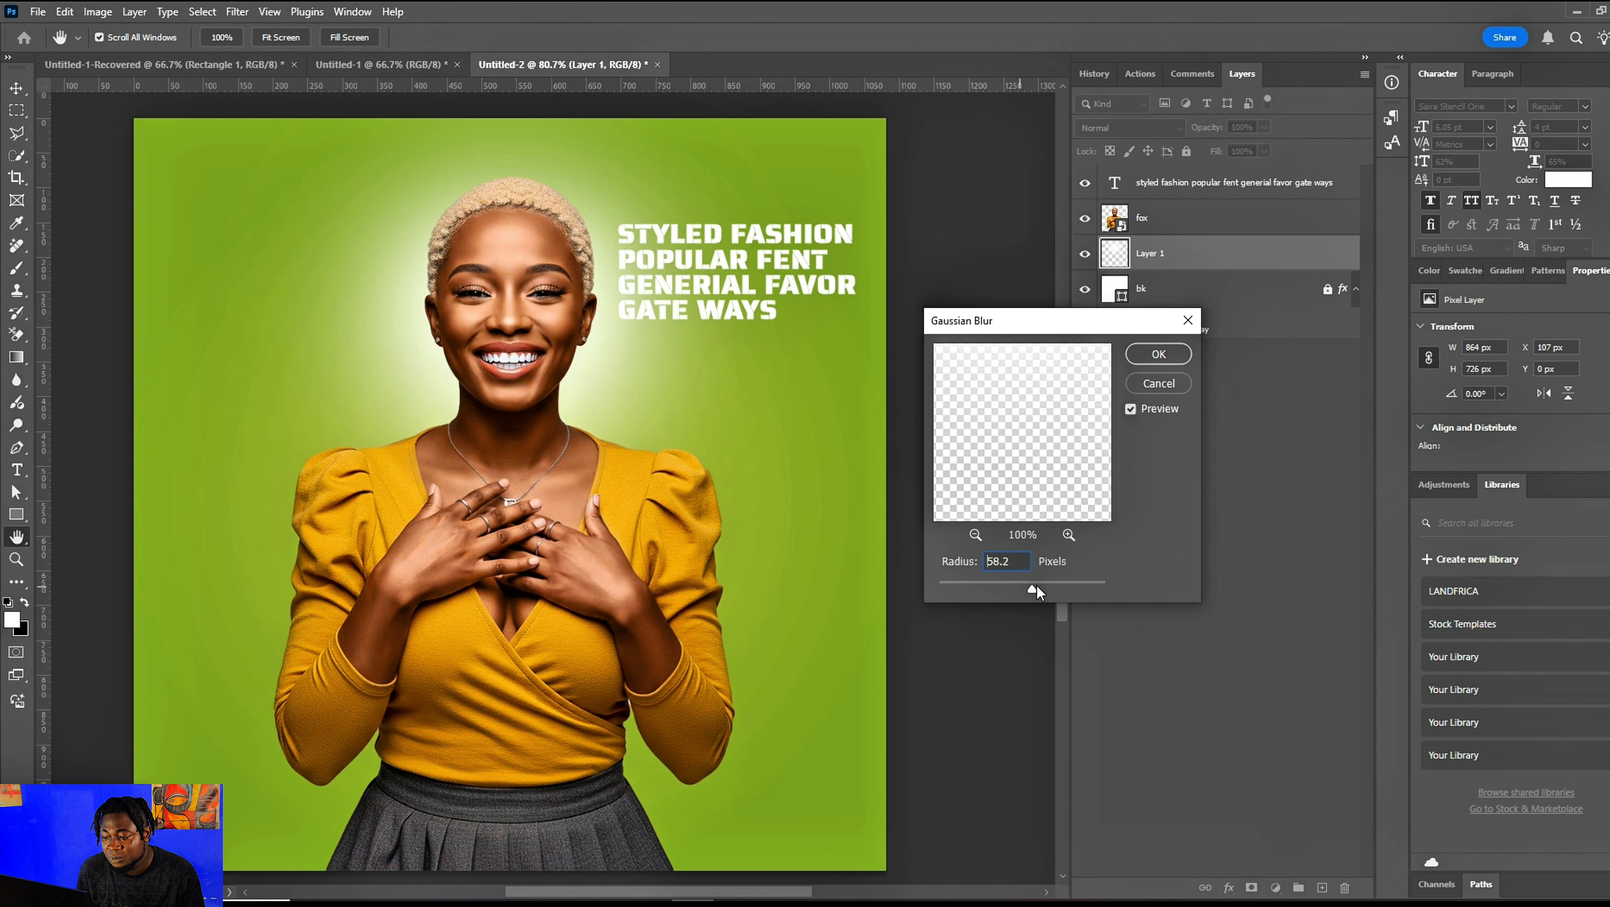
{"action": "left_click_drag", "start_coordinate": [1040, 586], "coordinate": [1046, 586]}
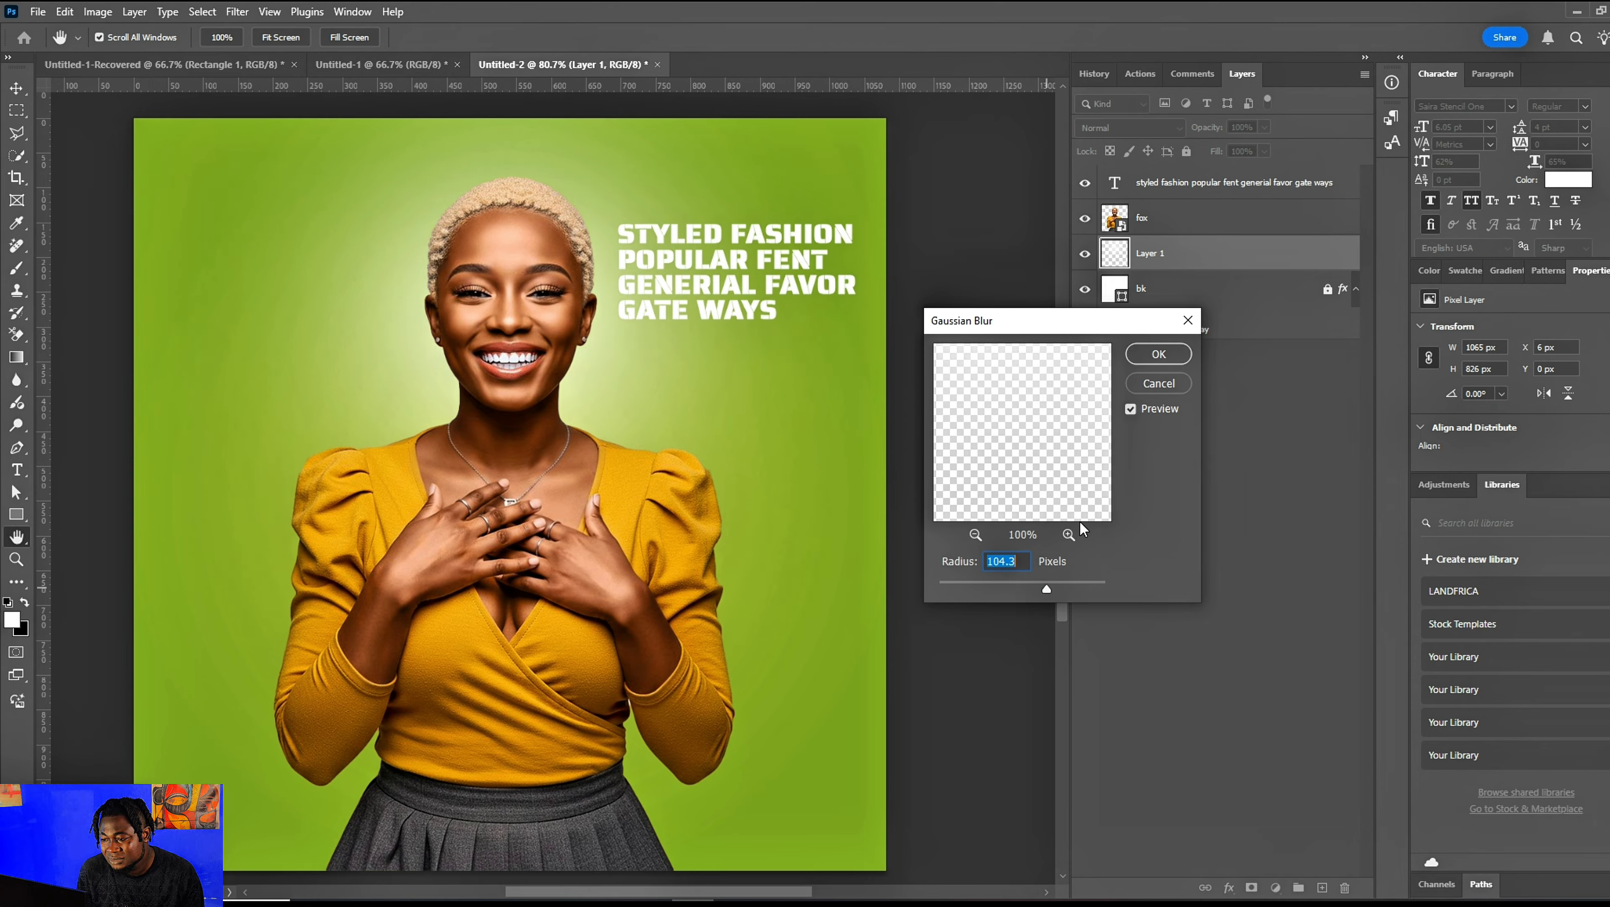
{"action": "left_click", "coordinate": [1159, 354]}
{"action": "left_click", "coordinate": [1085, 396]}
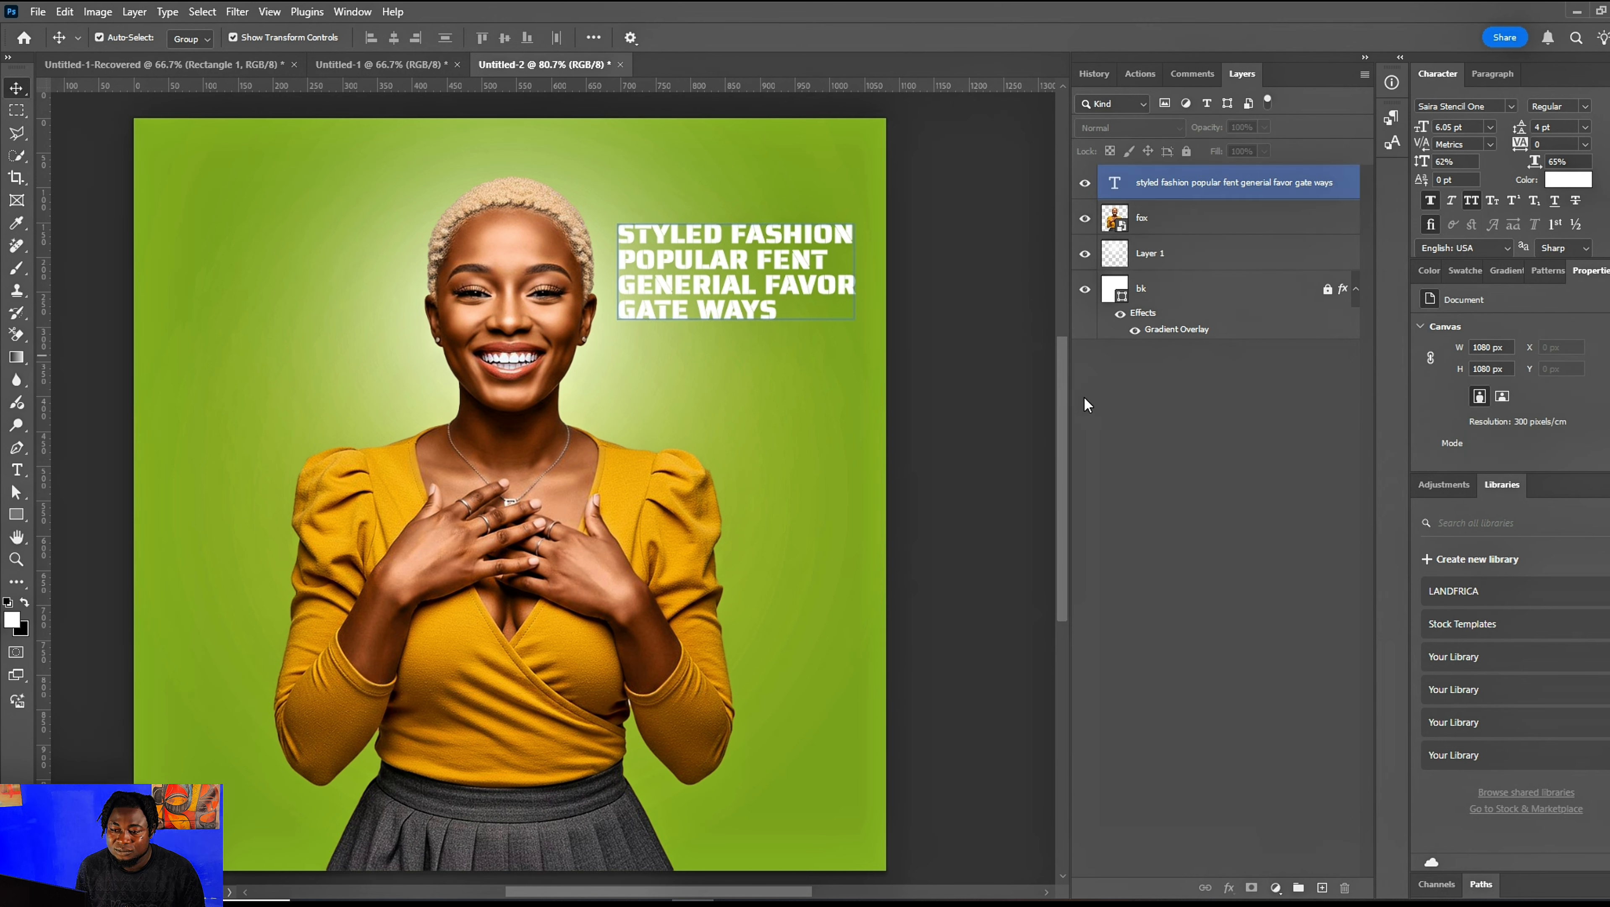
Start a new text object above the headline layer, near the poster's lower left, in the Poppins Black font.
{"action": "left_click", "coordinate": [1289, 177]}
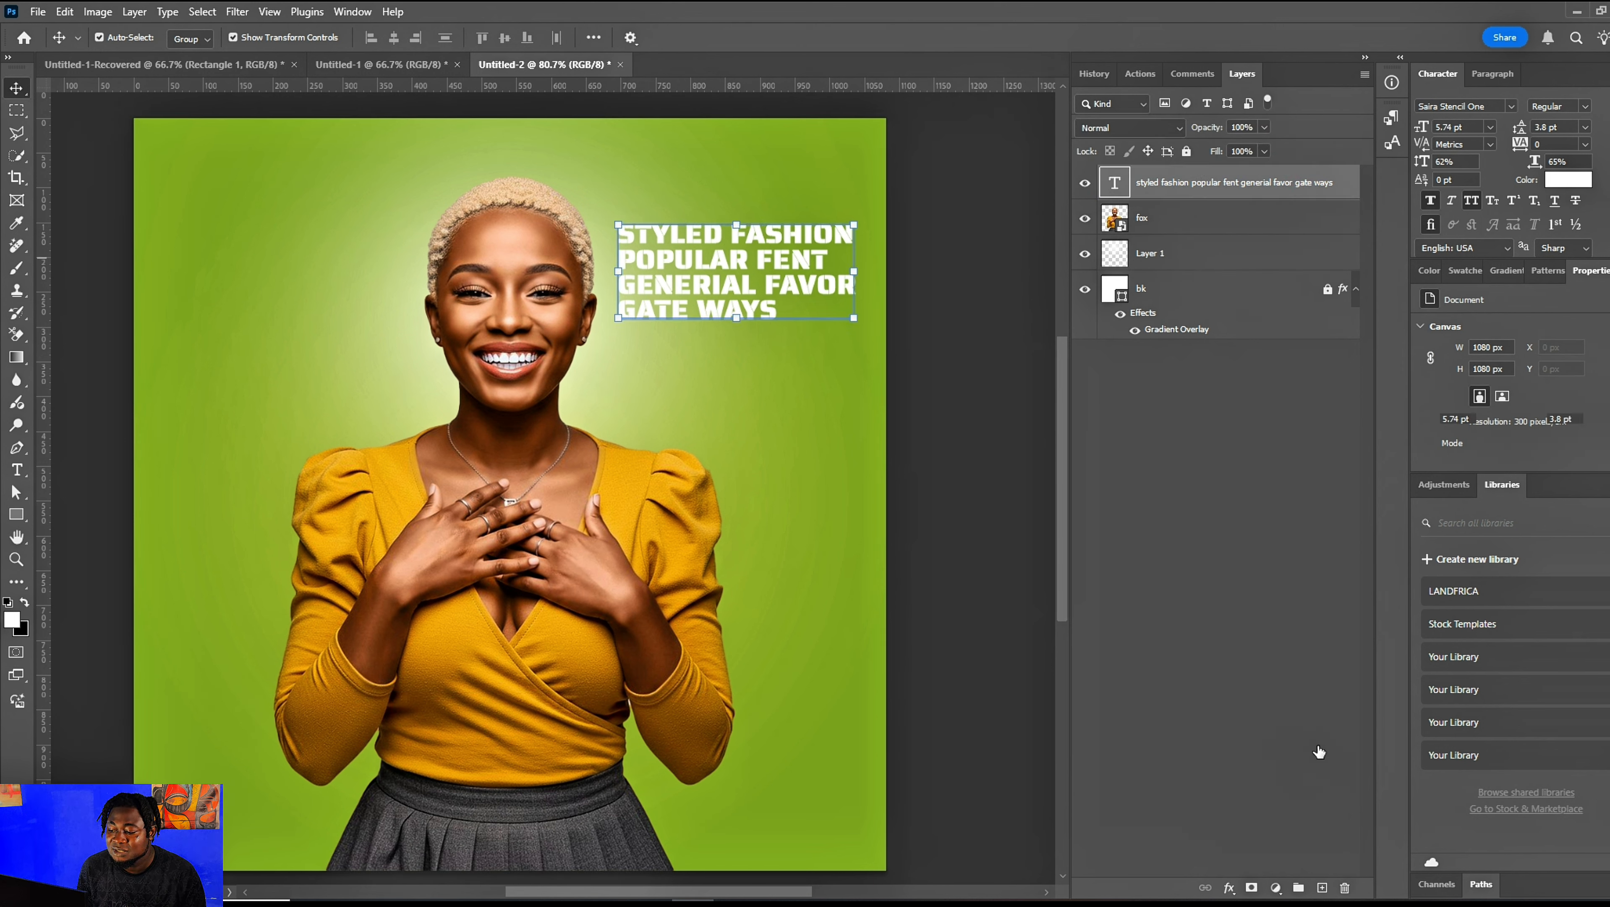
{"action": "left_click", "coordinate": [1322, 887]}
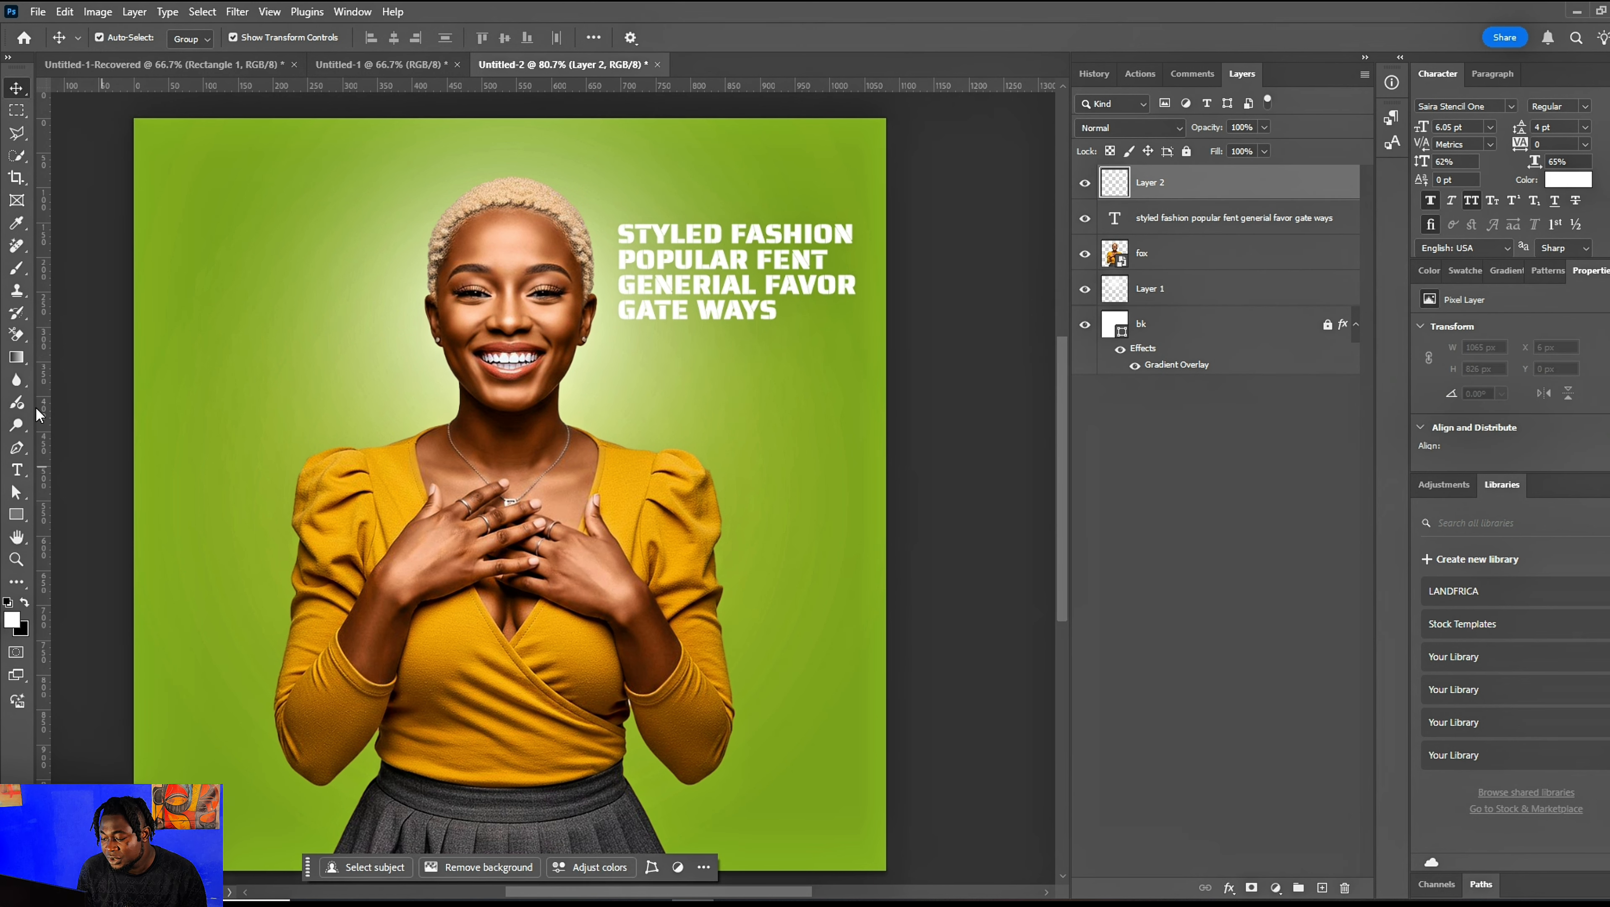
{"action": "left_click", "coordinate": [17, 470]}
{"action": "left_click", "coordinate": [244, 779]}
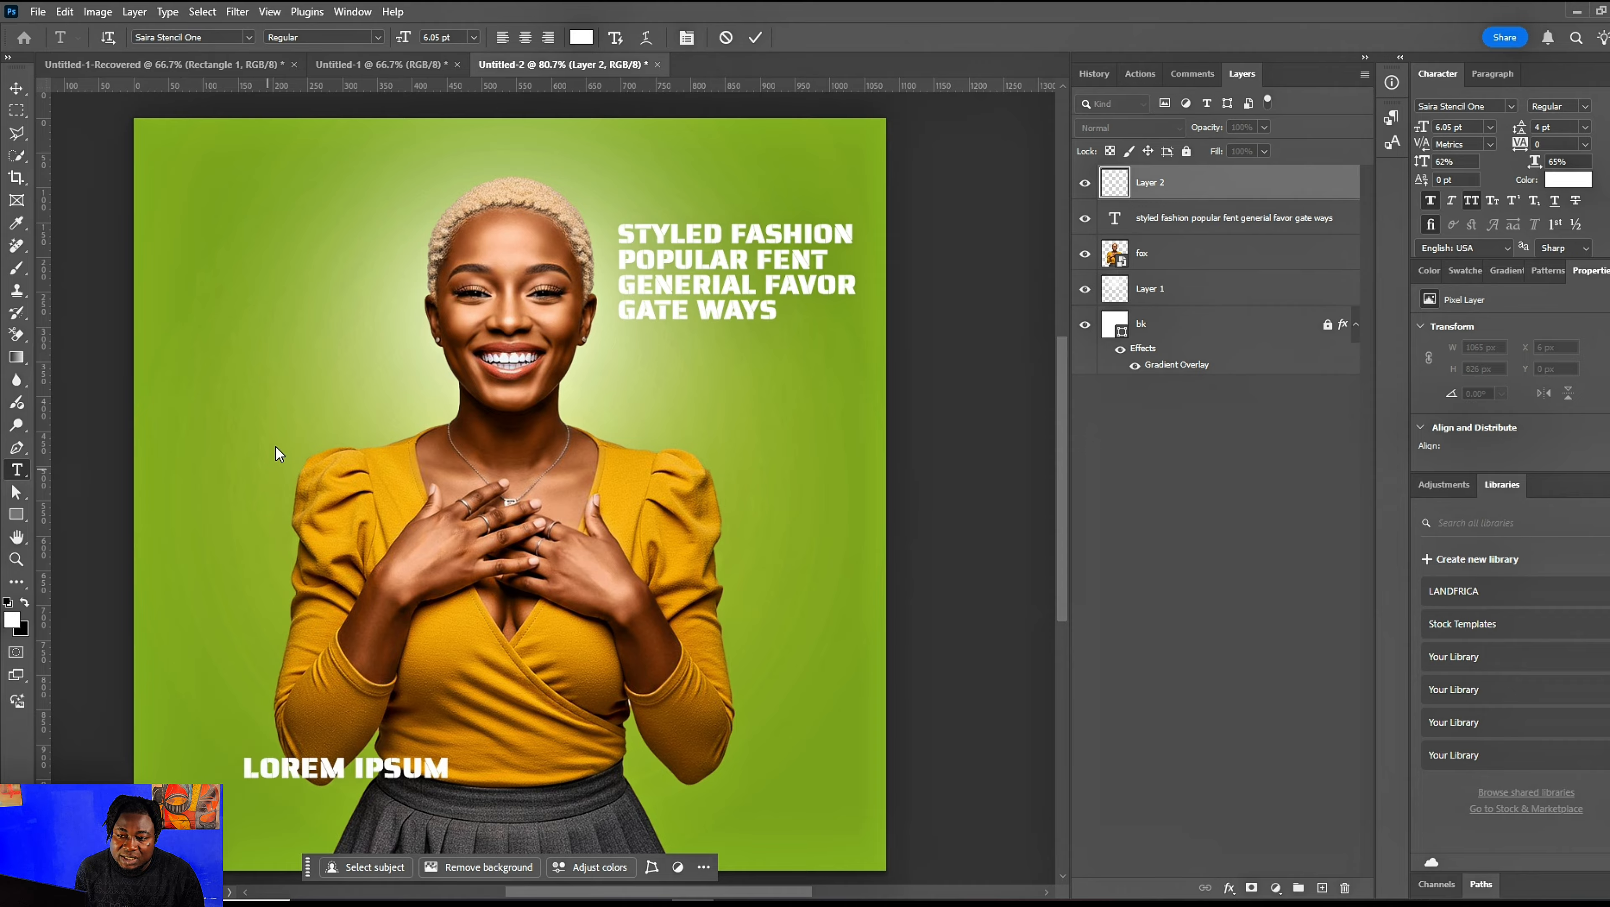
{"action": "left_click", "coordinate": [250, 36]}
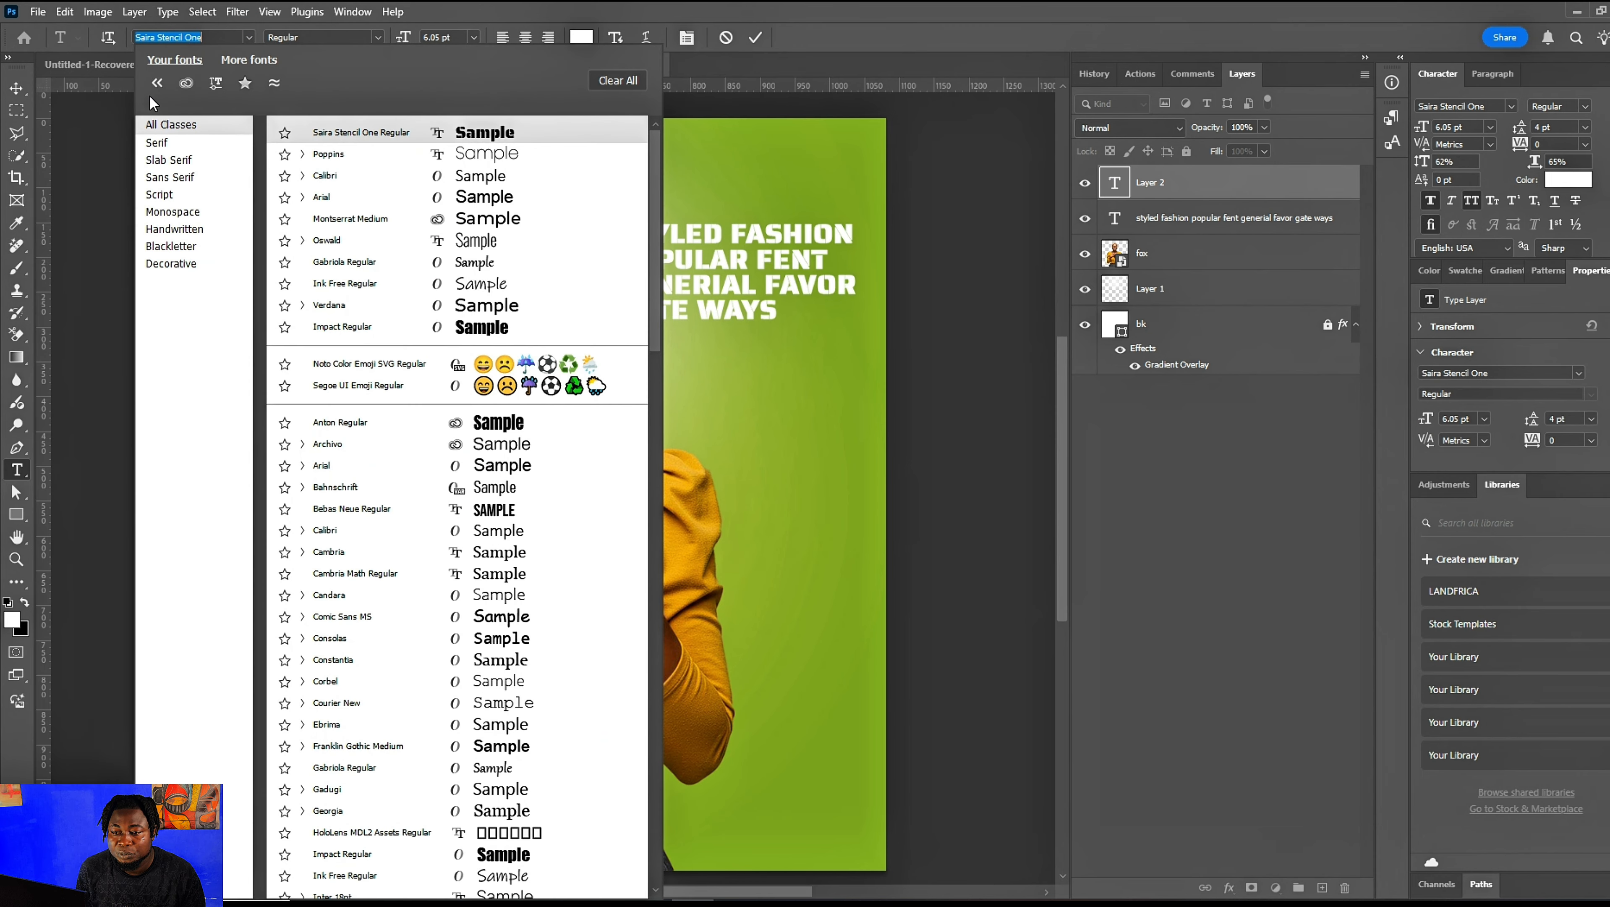
{"action": "left_click", "coordinate": [344, 152]}
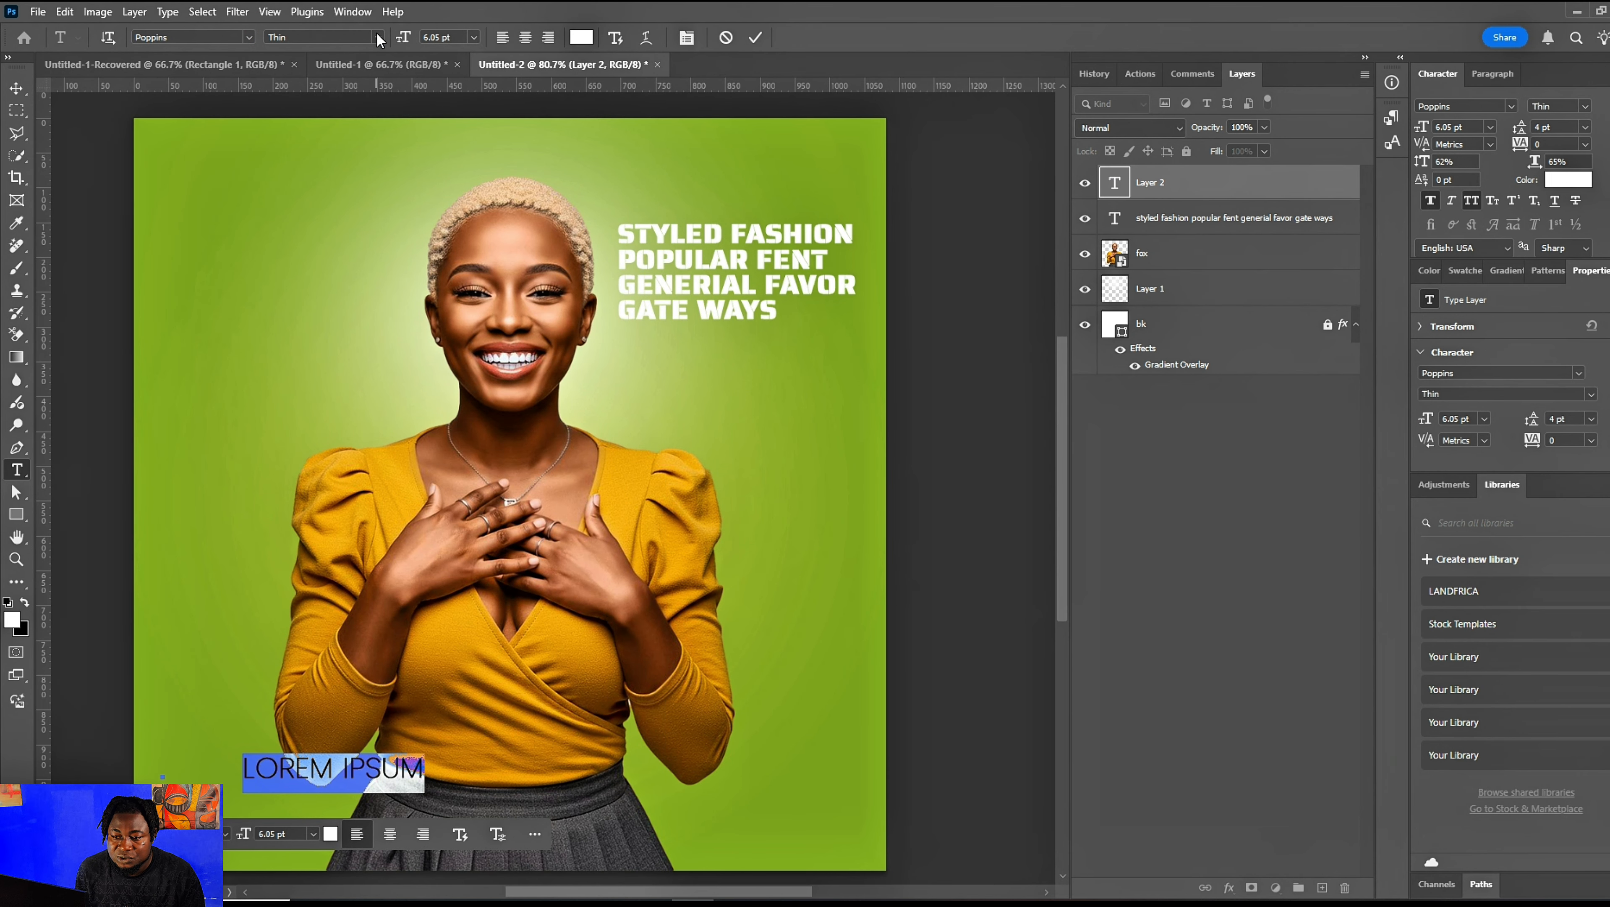
{"action": "left_click", "coordinate": [377, 37]}
{"action": "left_click", "coordinate": [331, 406]}
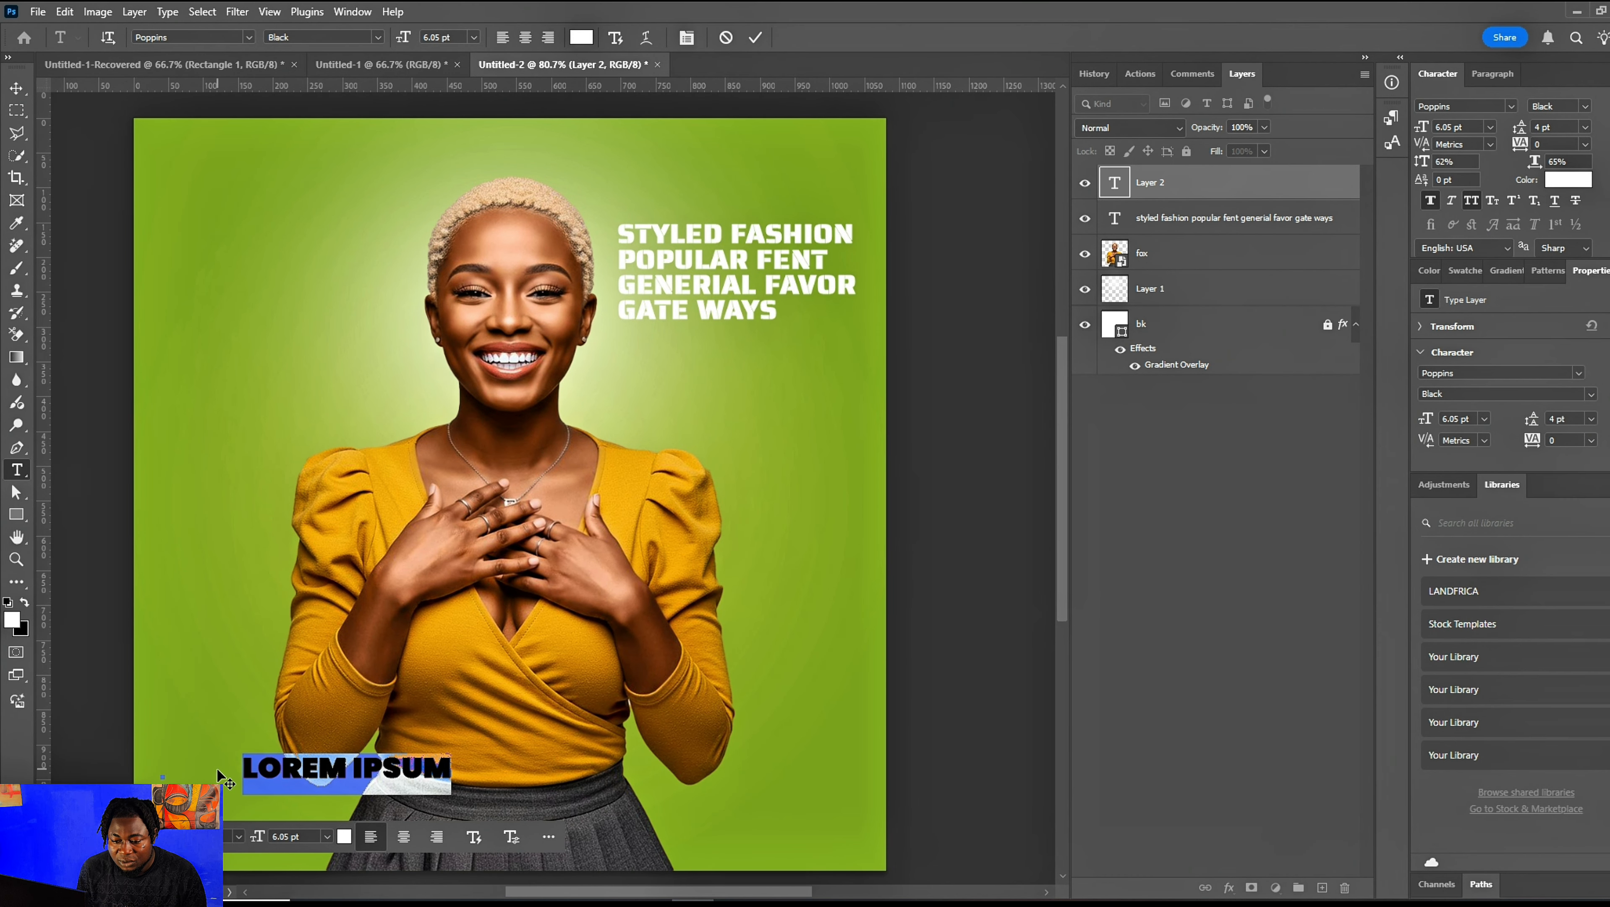
Replace the placeholder with a two-line call to vote: "VOTE" plus the contestant's first name, then "ON FOX.COM".
{"action": "key", "text": "Left"}
{"action": "key", "text": "ctrl+a"}
{"action": "type", "text": "VOTE AMINA"}
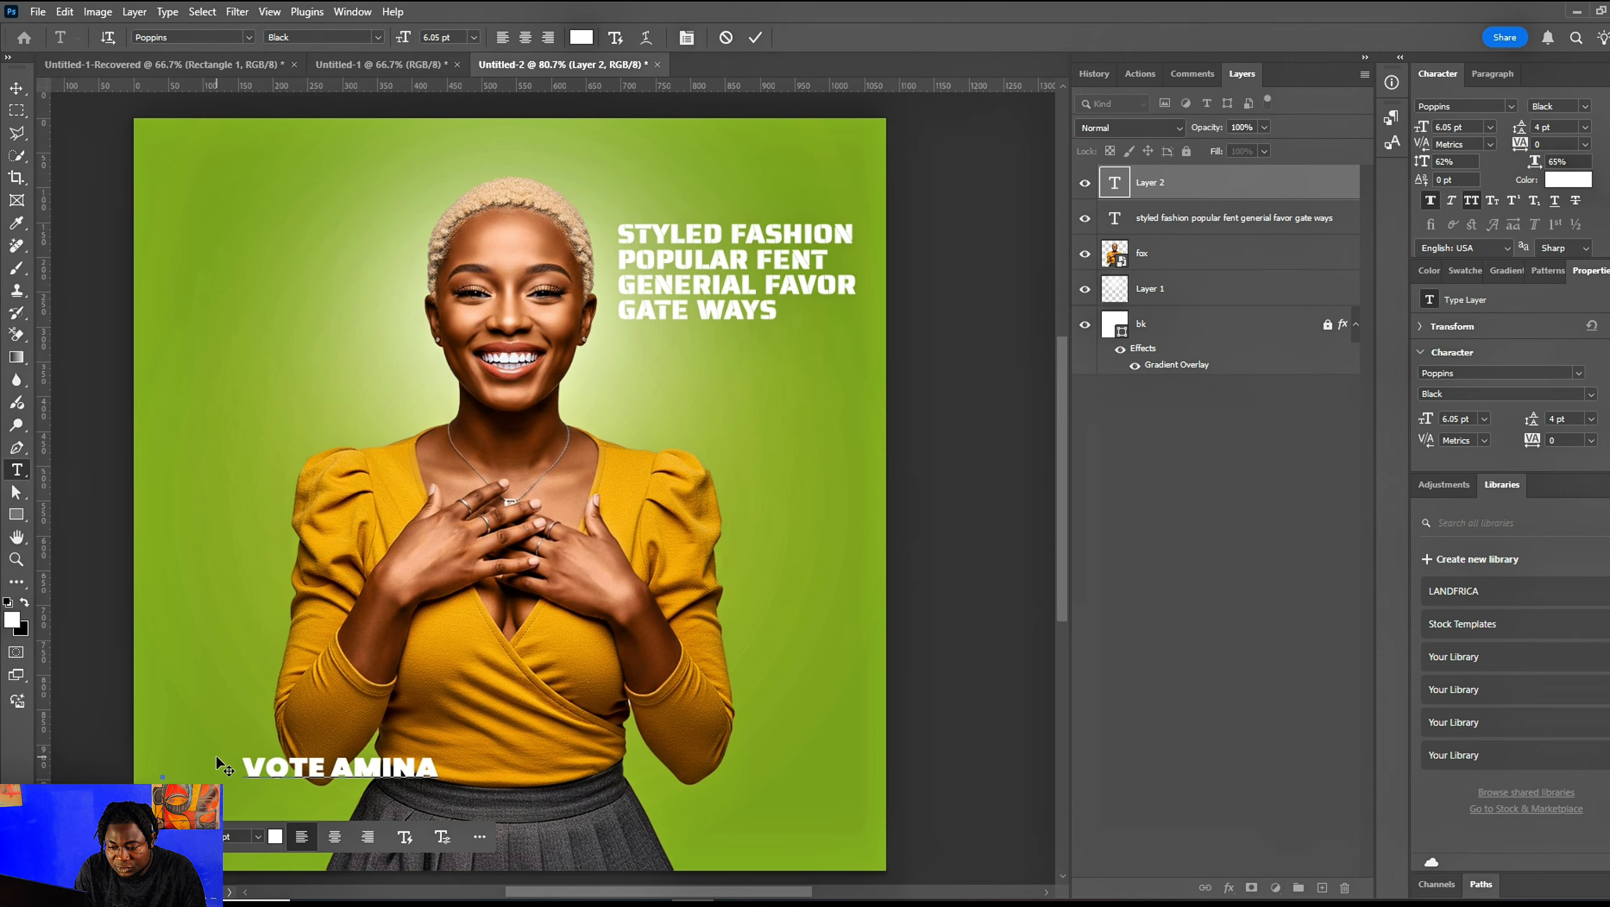
{"action": "key", "text": "Return"}
{"action": "type", "text": "ON FOX.COM"}
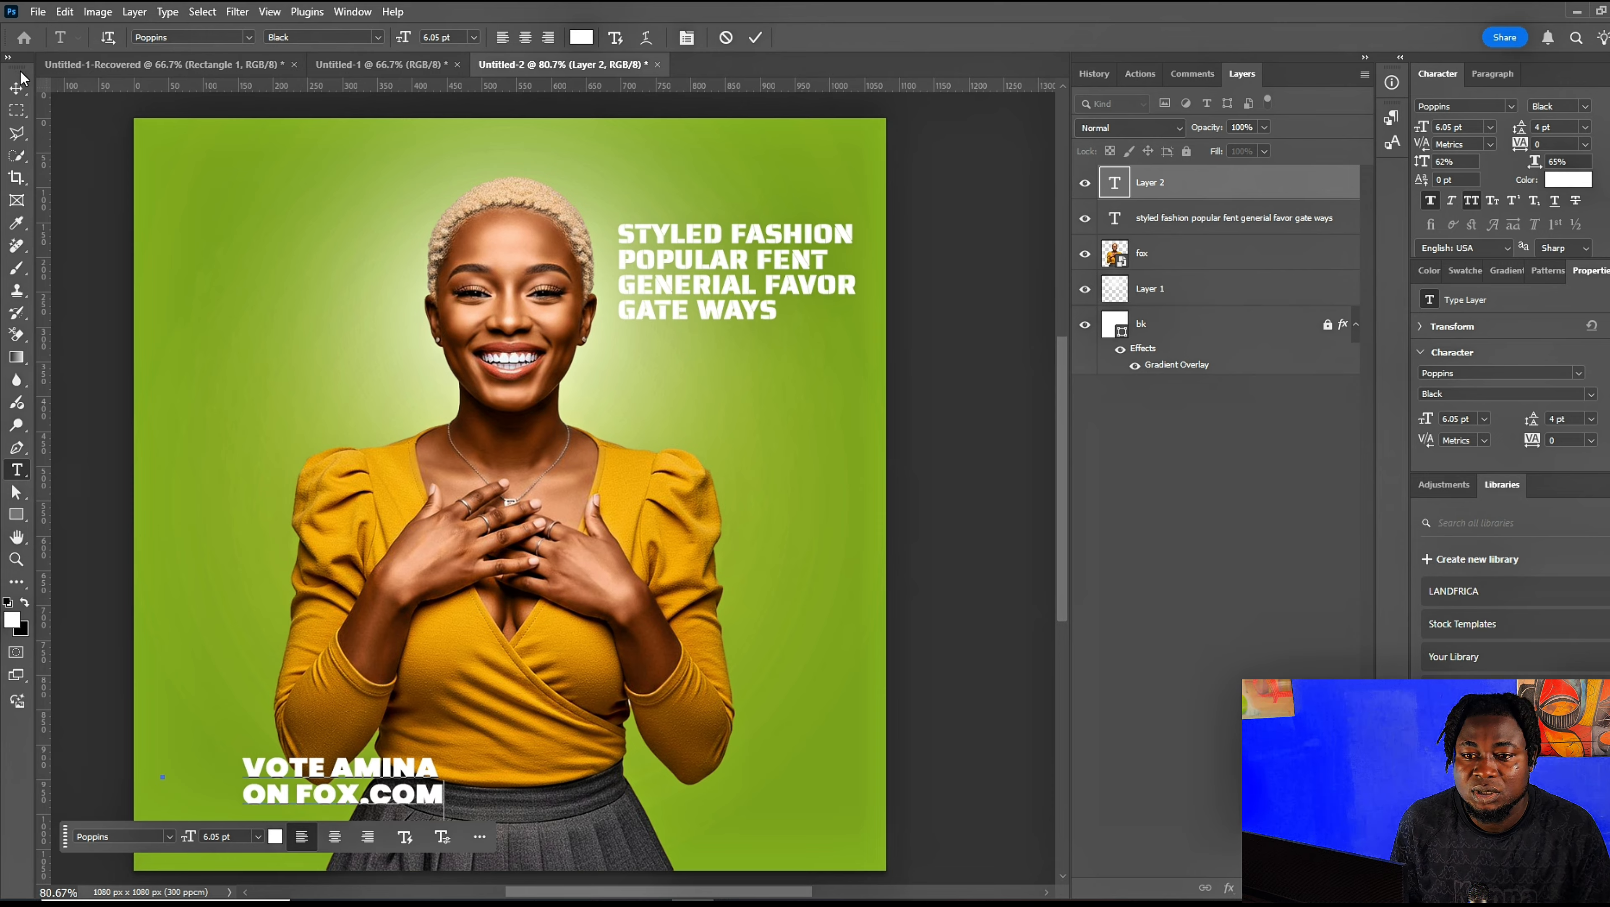
{"action": "left_click", "coordinate": [755, 37]}
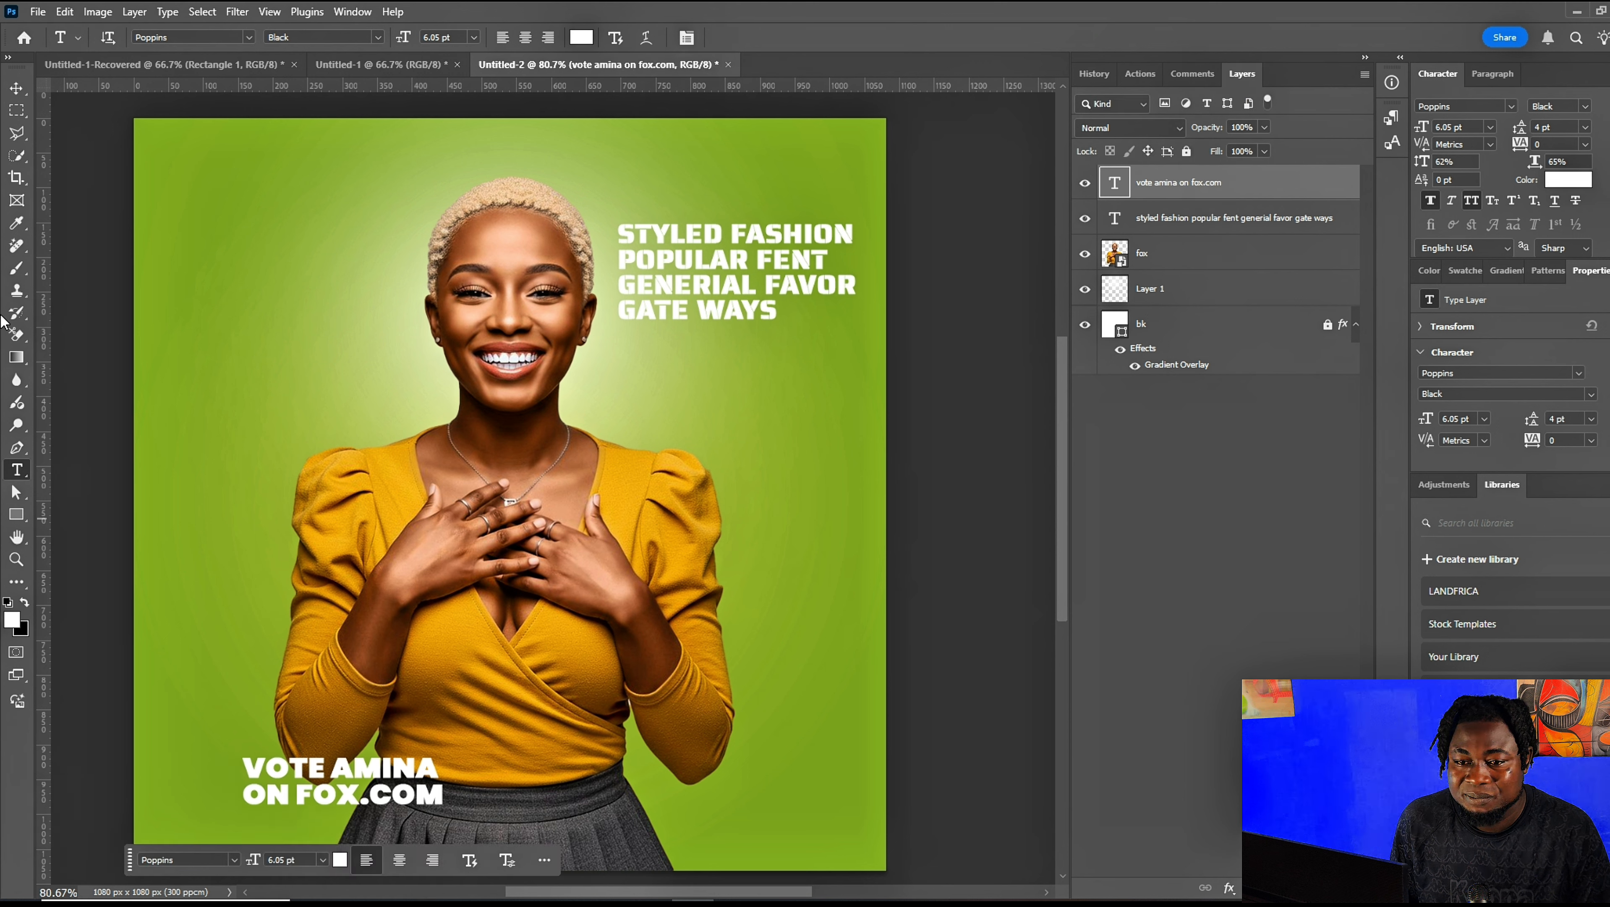
Scale the voting text down to about 4.56 pt and move it into the poster's lower-left corner.
{"action": "left_click", "coordinate": [16, 88]}
{"action": "left_click", "coordinate": [372, 769]}
{"action": "left_click_drag", "start_coordinate": [374, 773], "coordinate": [213, 792]}
{"action": "left_click", "coordinate": [303, 866]}
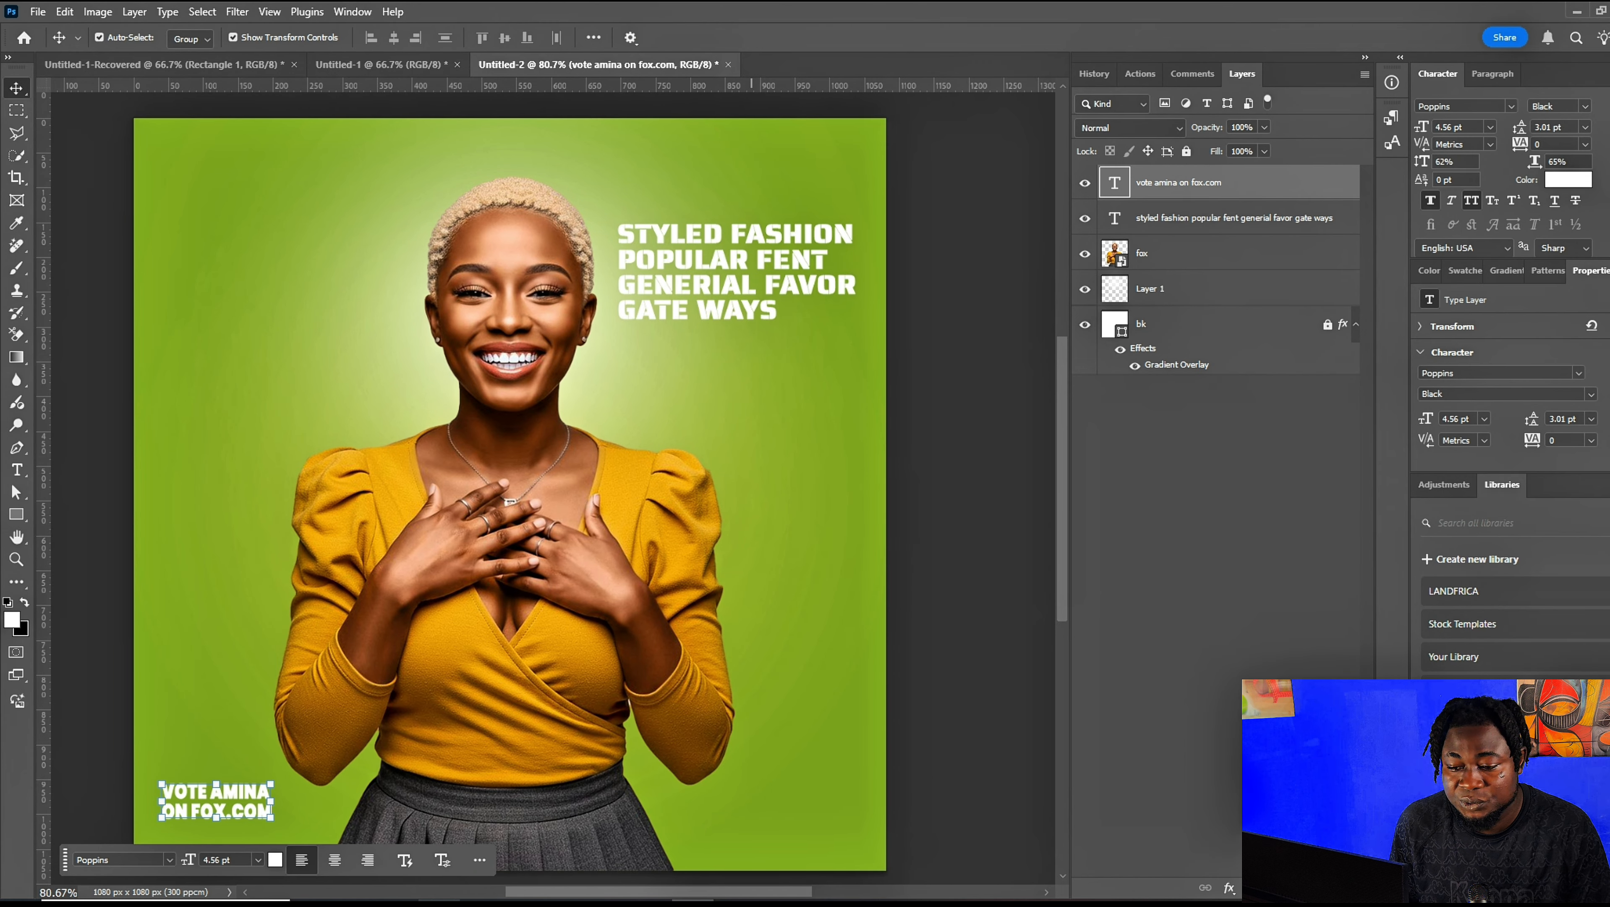
Place the QR code image from the Downloads folder and scale it to about 1.35% in the poster's lower-left corner.
{"action": "left_click", "coordinate": [440, 905]}
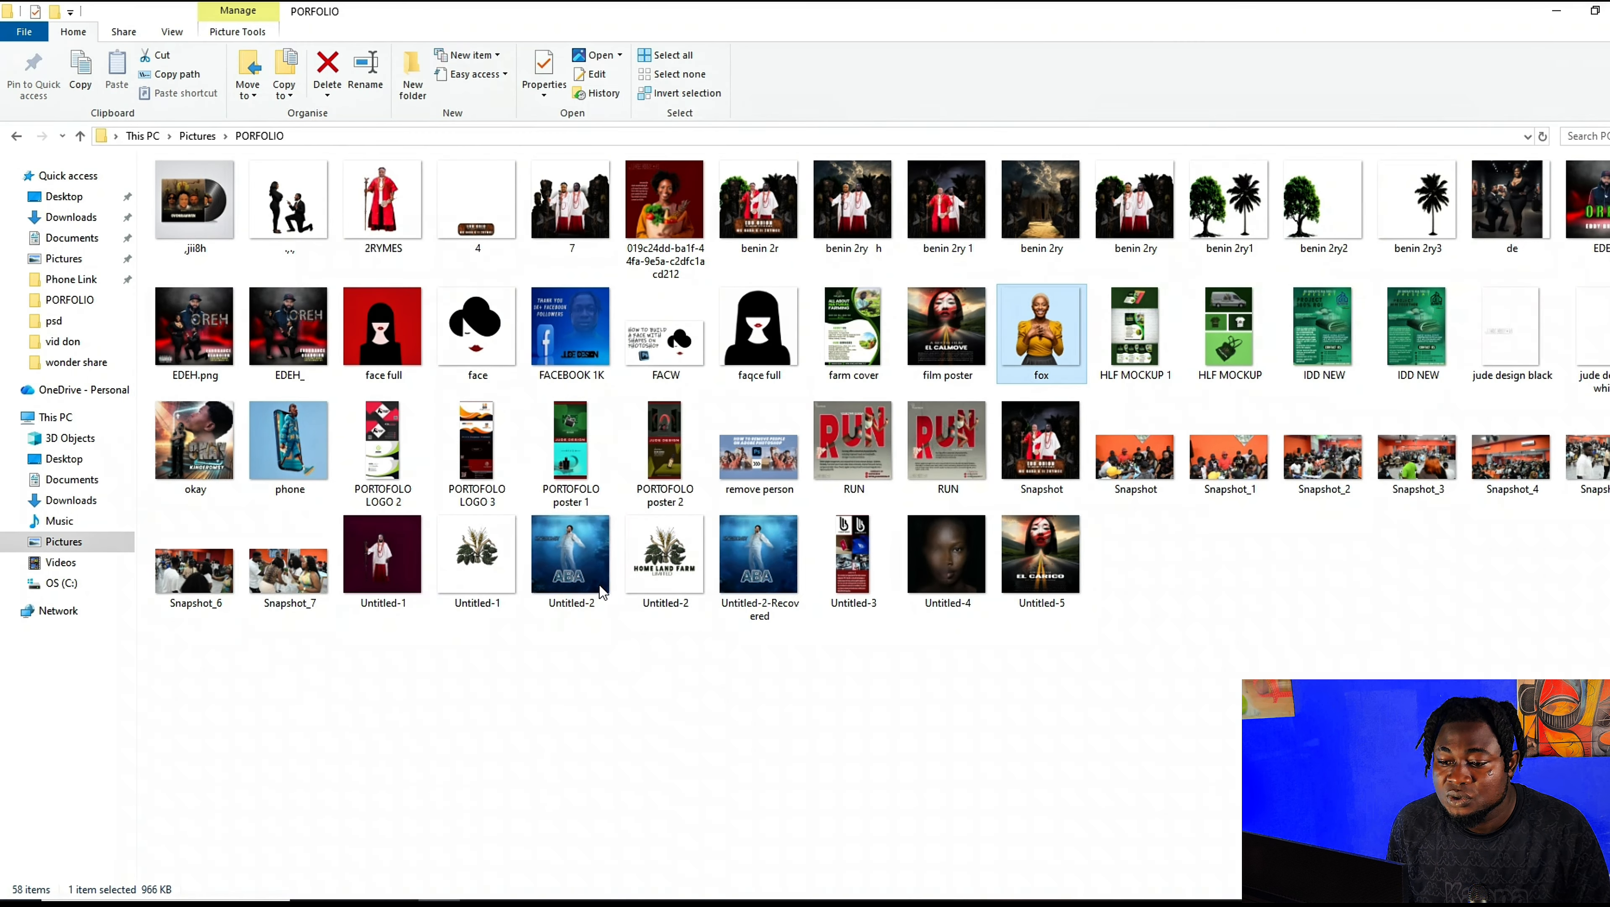
{"action": "left_click", "coordinate": [67, 217]}
{"action": "left_click", "coordinate": [467, 441]}
{"action": "left_click_drag", "start_coordinate": [761, 783], "coordinate": [269, 664]}
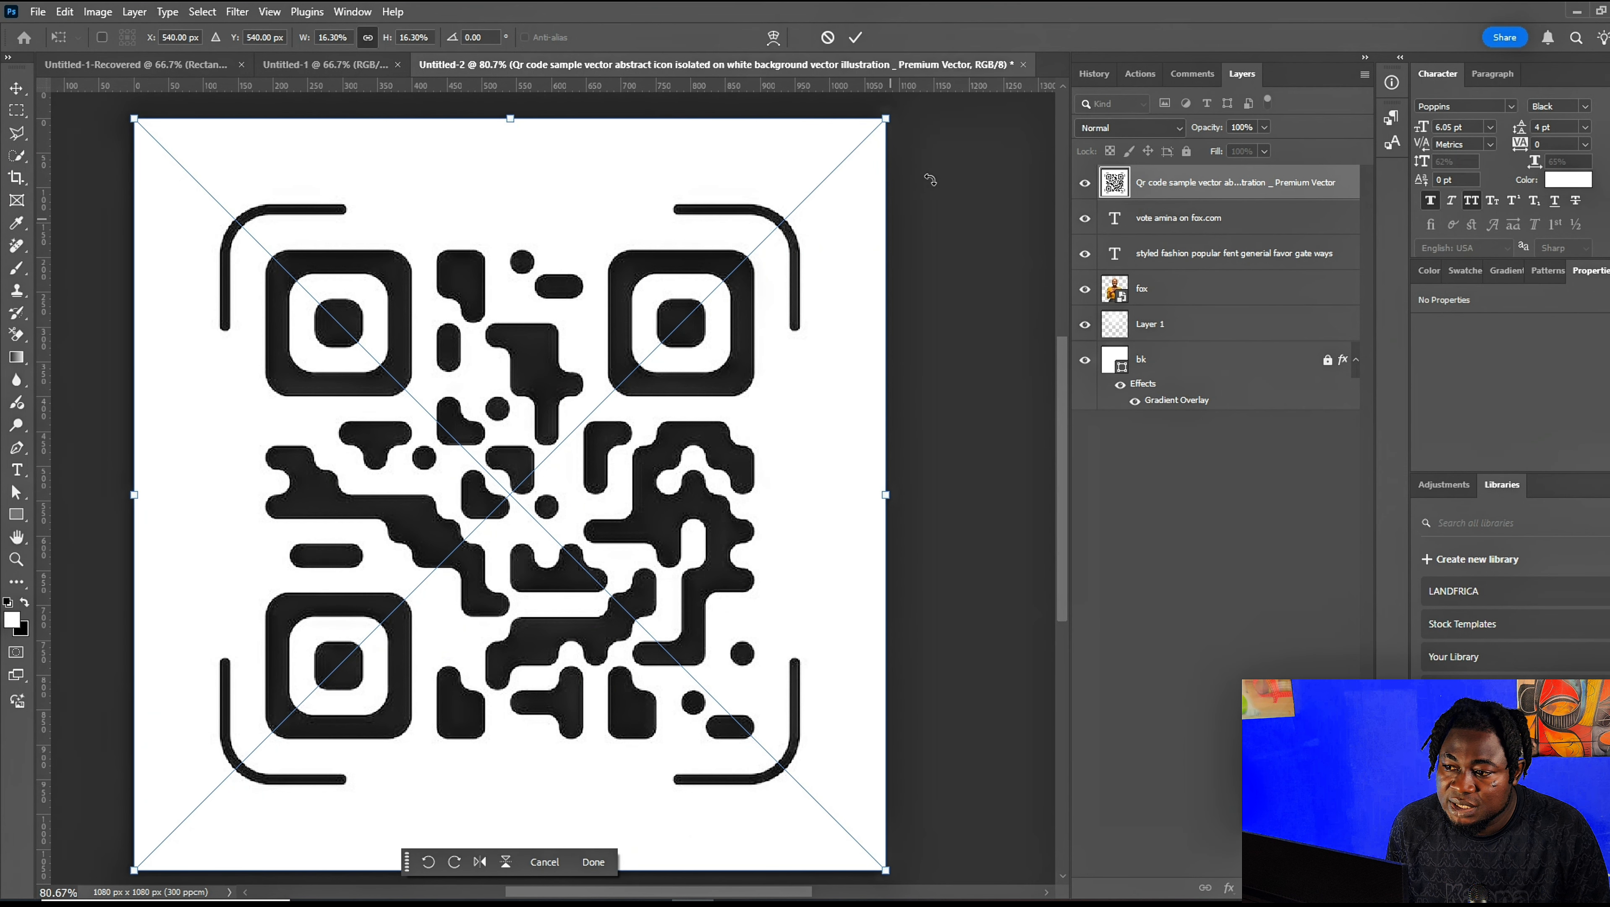
{"action": "left_click_drag", "start_coordinate": [885, 116], "coordinate": [208, 835]}
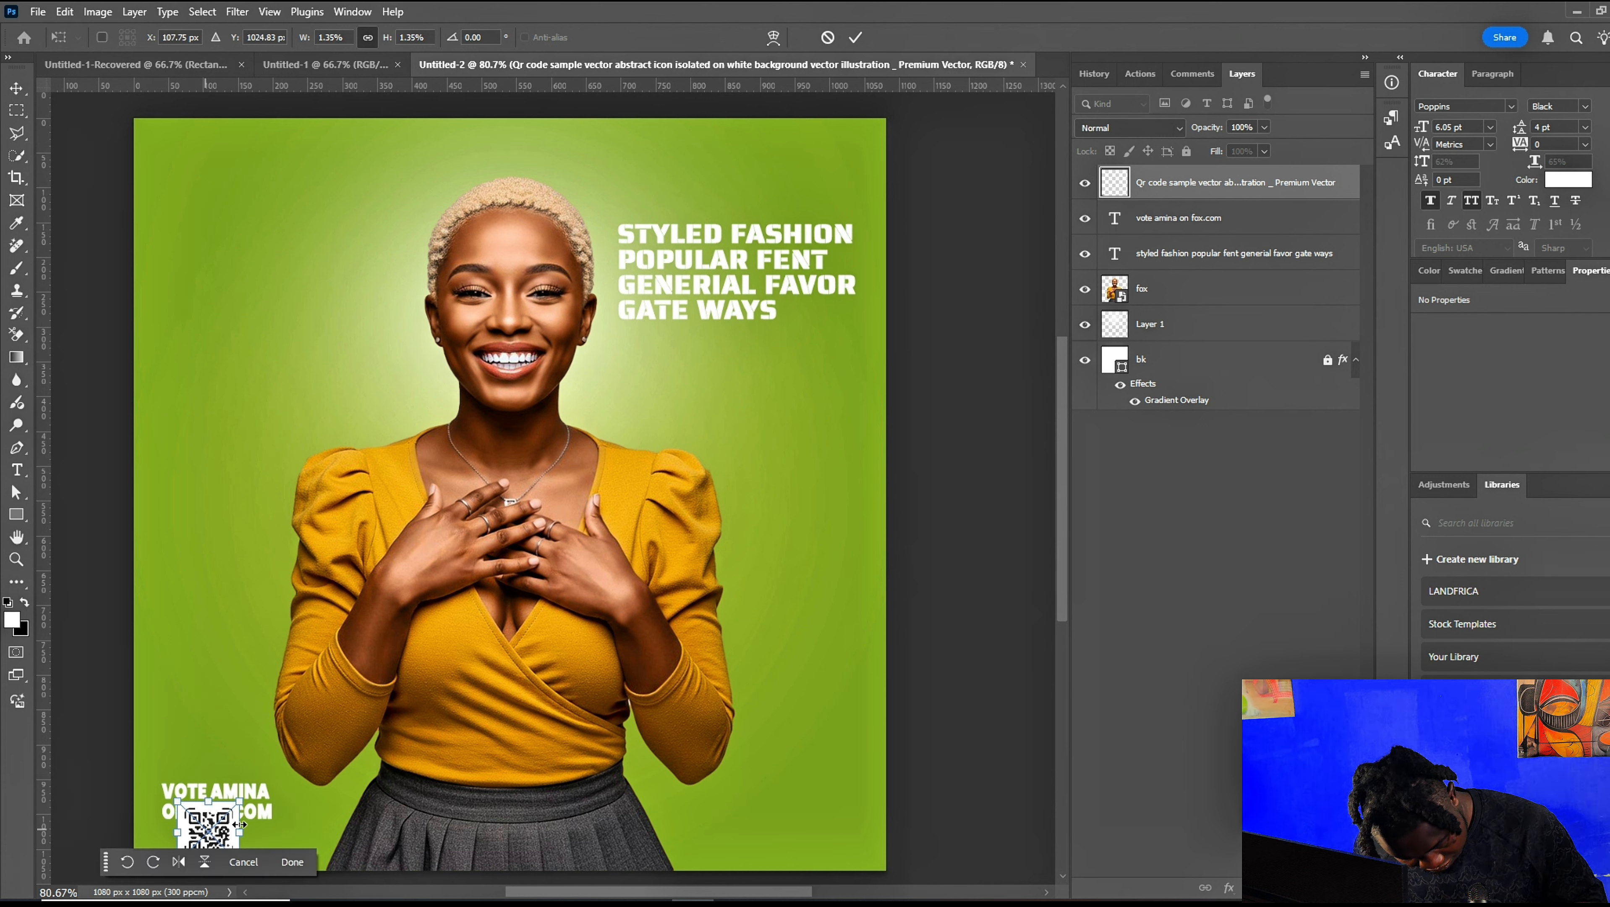
{"action": "left_click", "coordinate": [289, 860]}
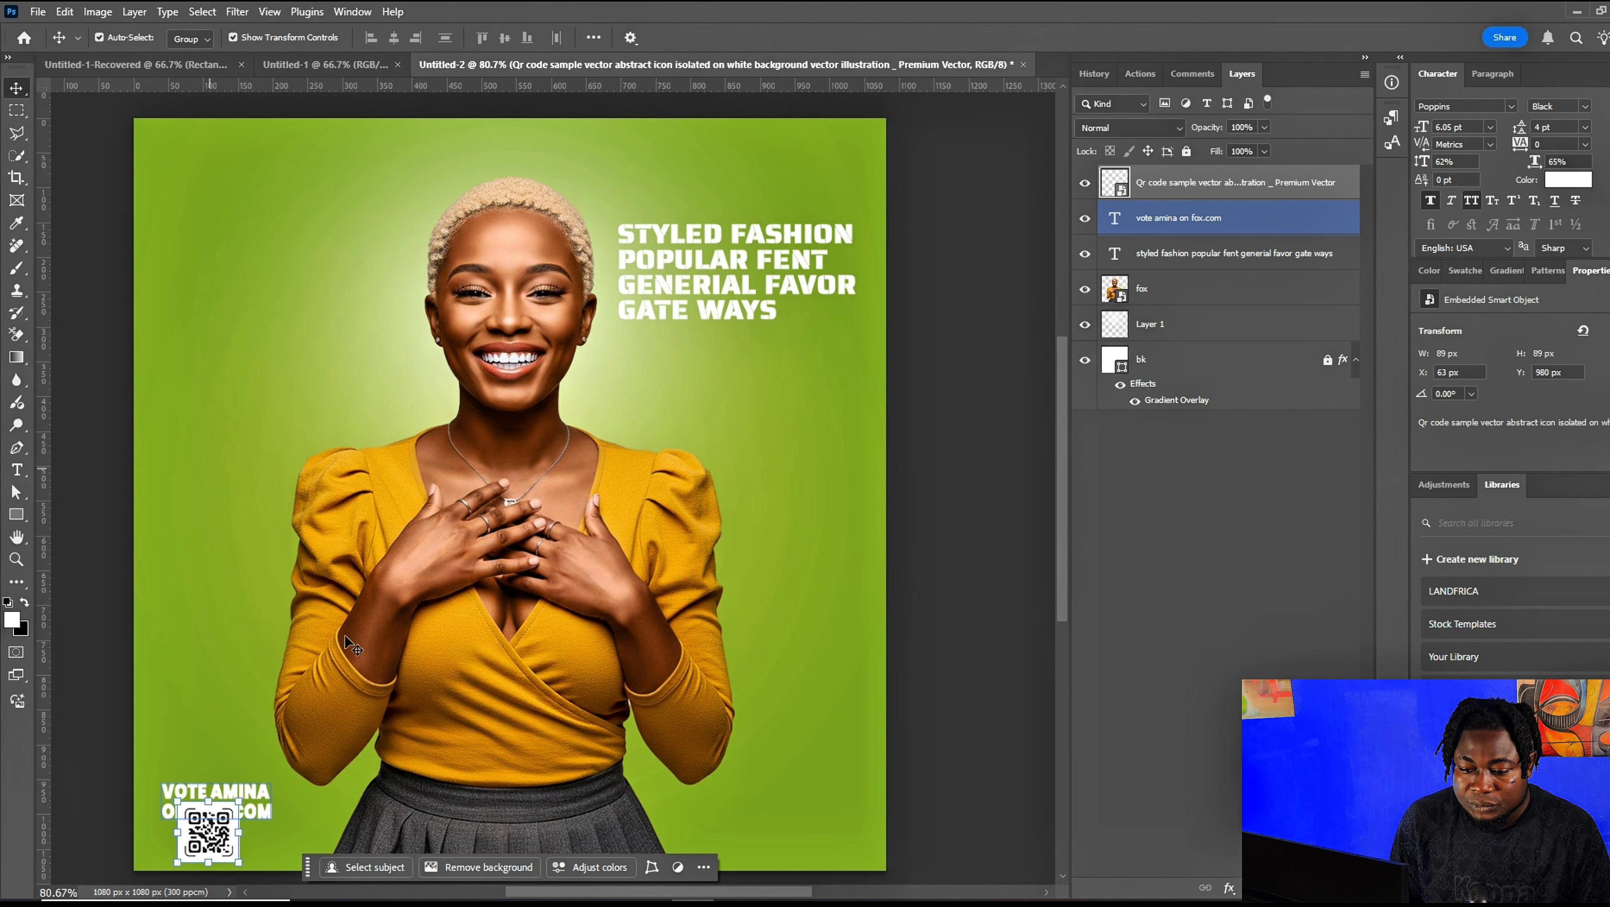
Move the voting text up so that it sits just above the QR code.
{"action": "left_click", "coordinate": [1212, 230]}
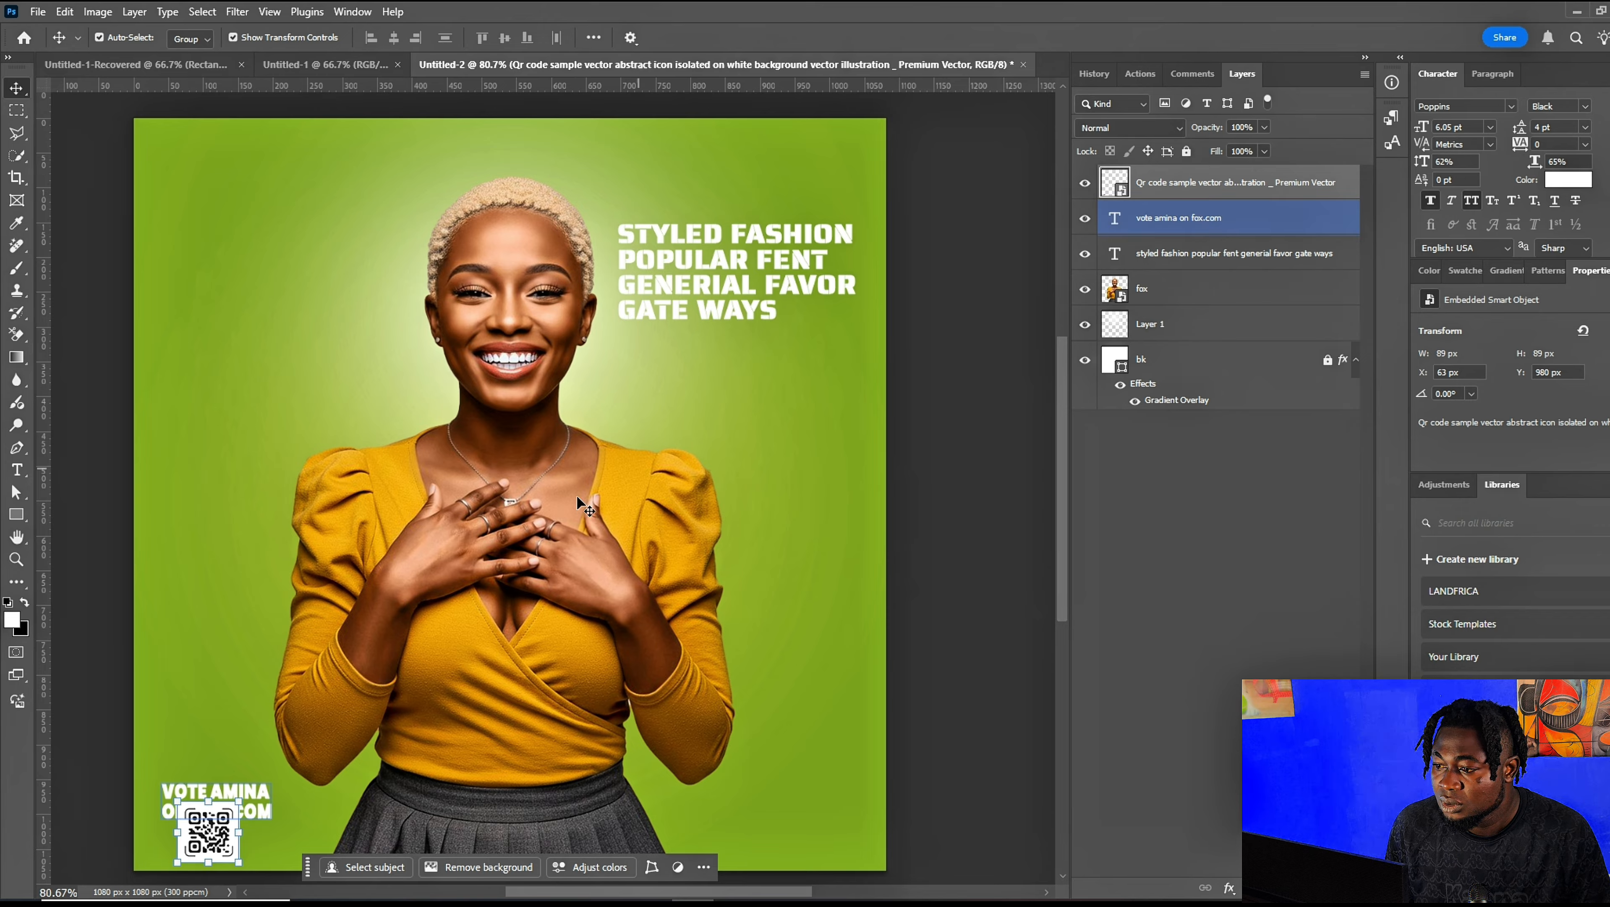
{"action": "left_click", "coordinate": [1265, 216]}
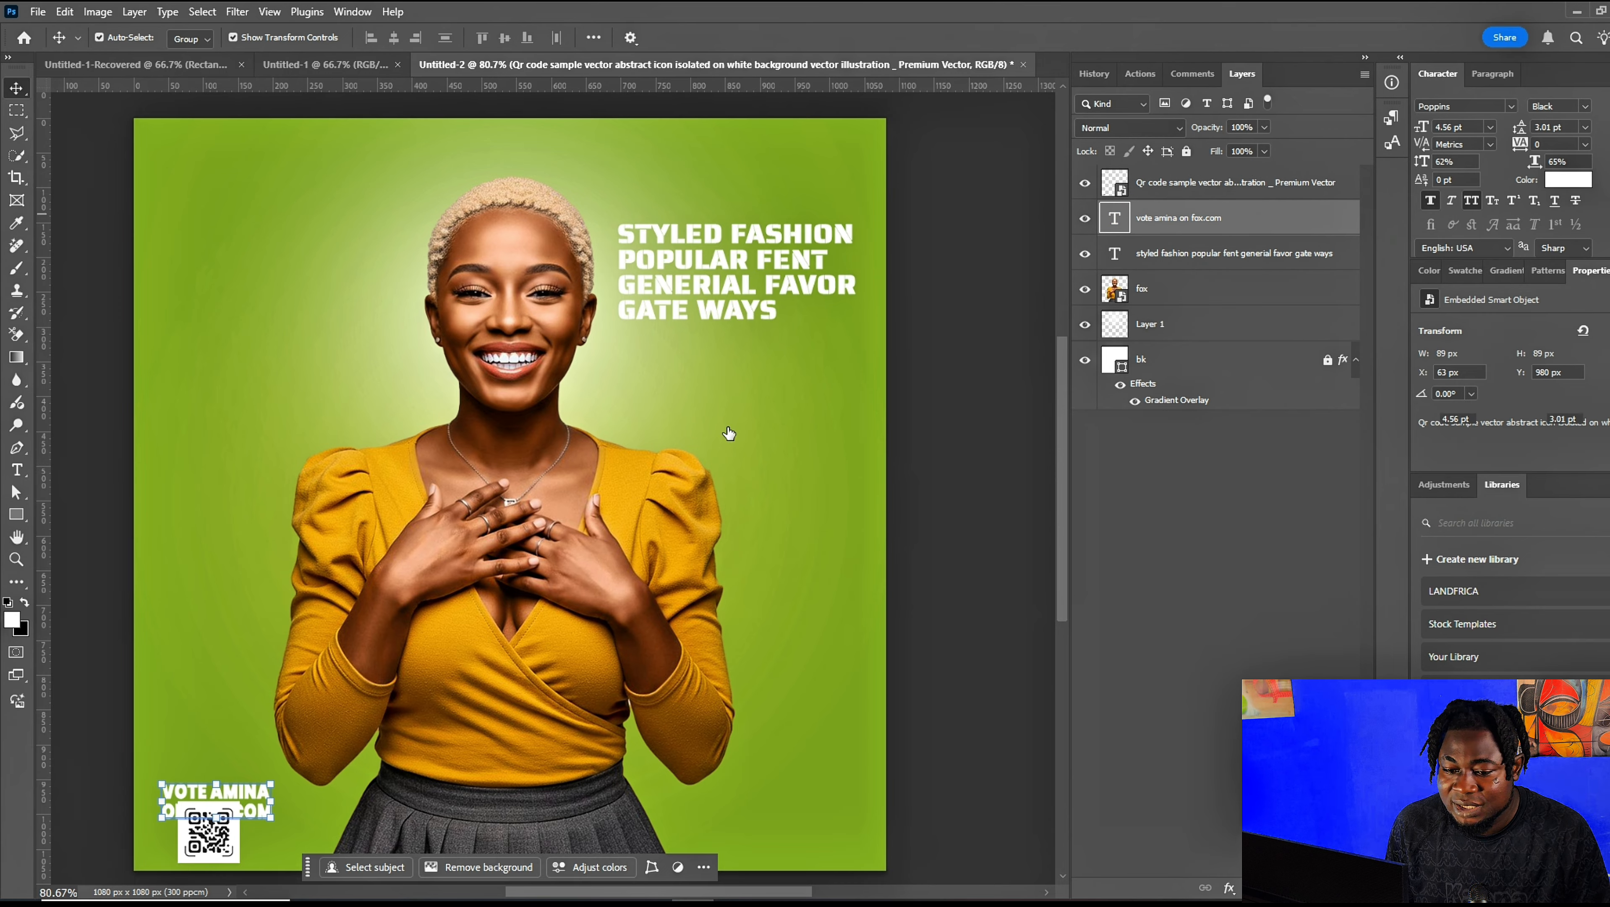
{"action": "left_click_drag", "start_coordinate": [241, 794], "coordinate": [237, 775]}
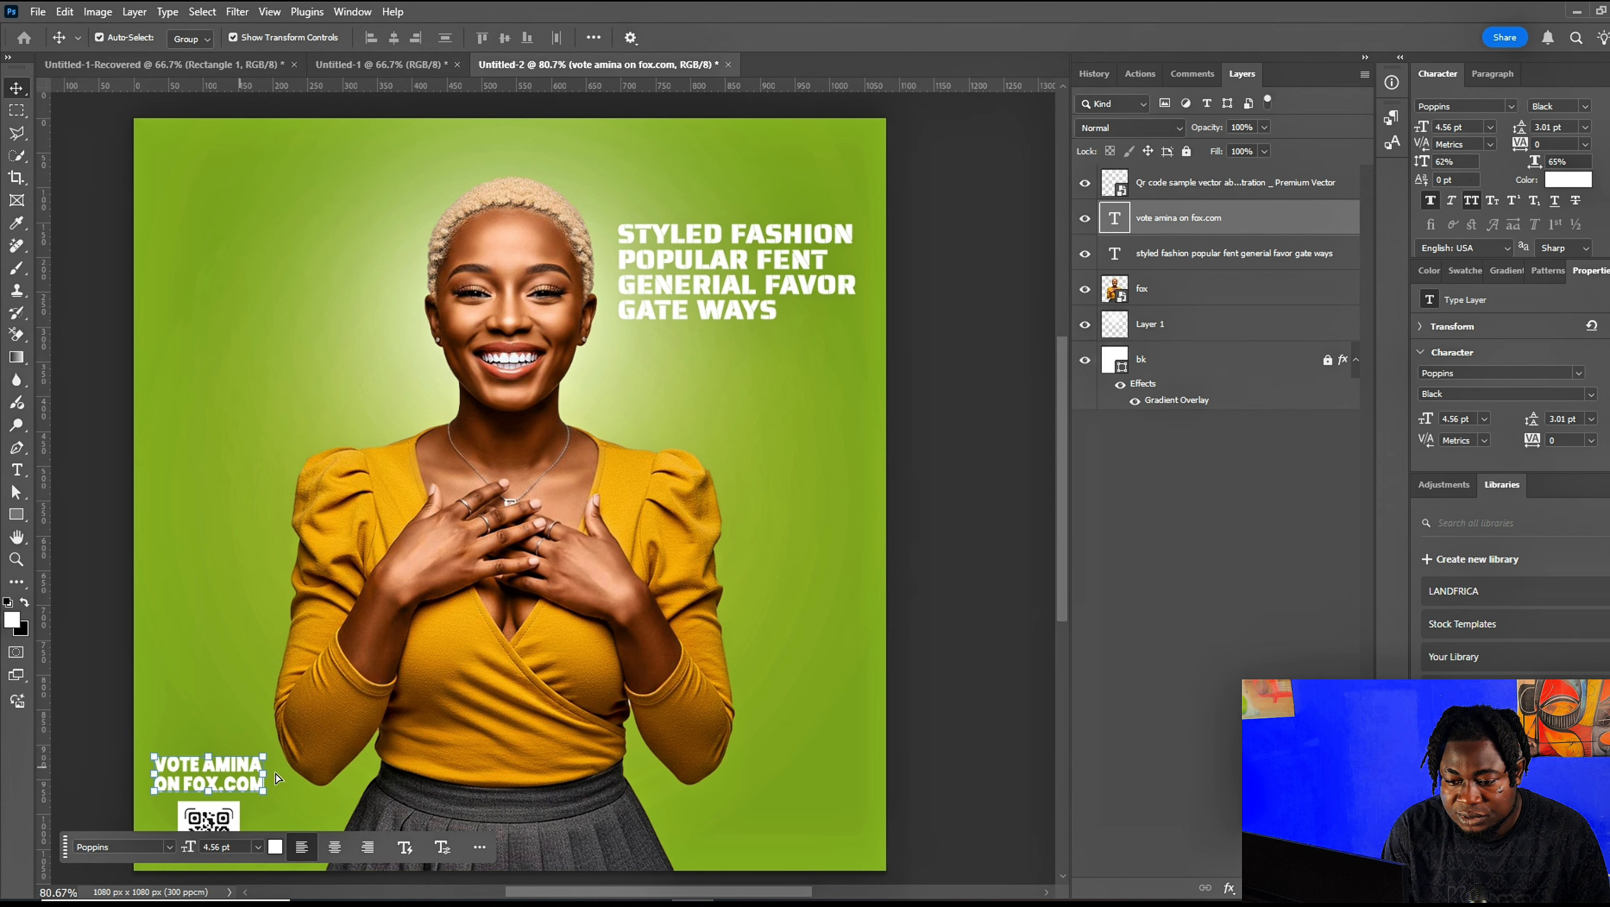
{"action": "left_click", "coordinate": [987, 578]}
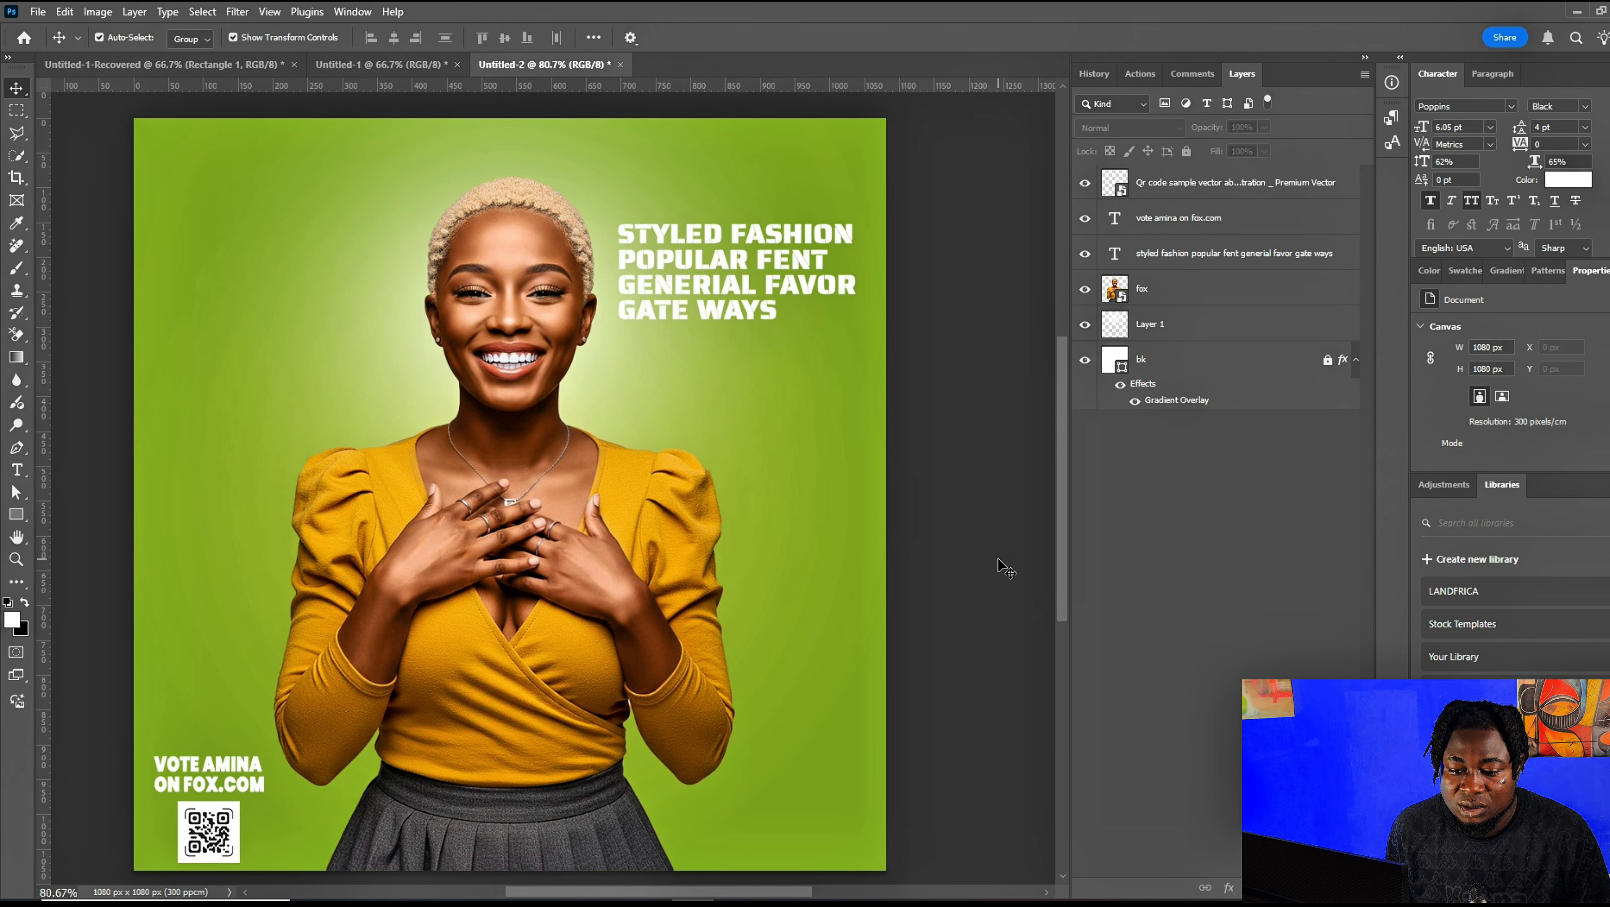
Select the fox layer and unlock the bk background layer.
{"action": "scroll", "coordinate": [1007, 568], "scroll_direction": "up", "scroll_amount": 2}
{"action": "scroll", "coordinate": [1003, 565], "scroll_direction": "down", "scroll_amount": 3}
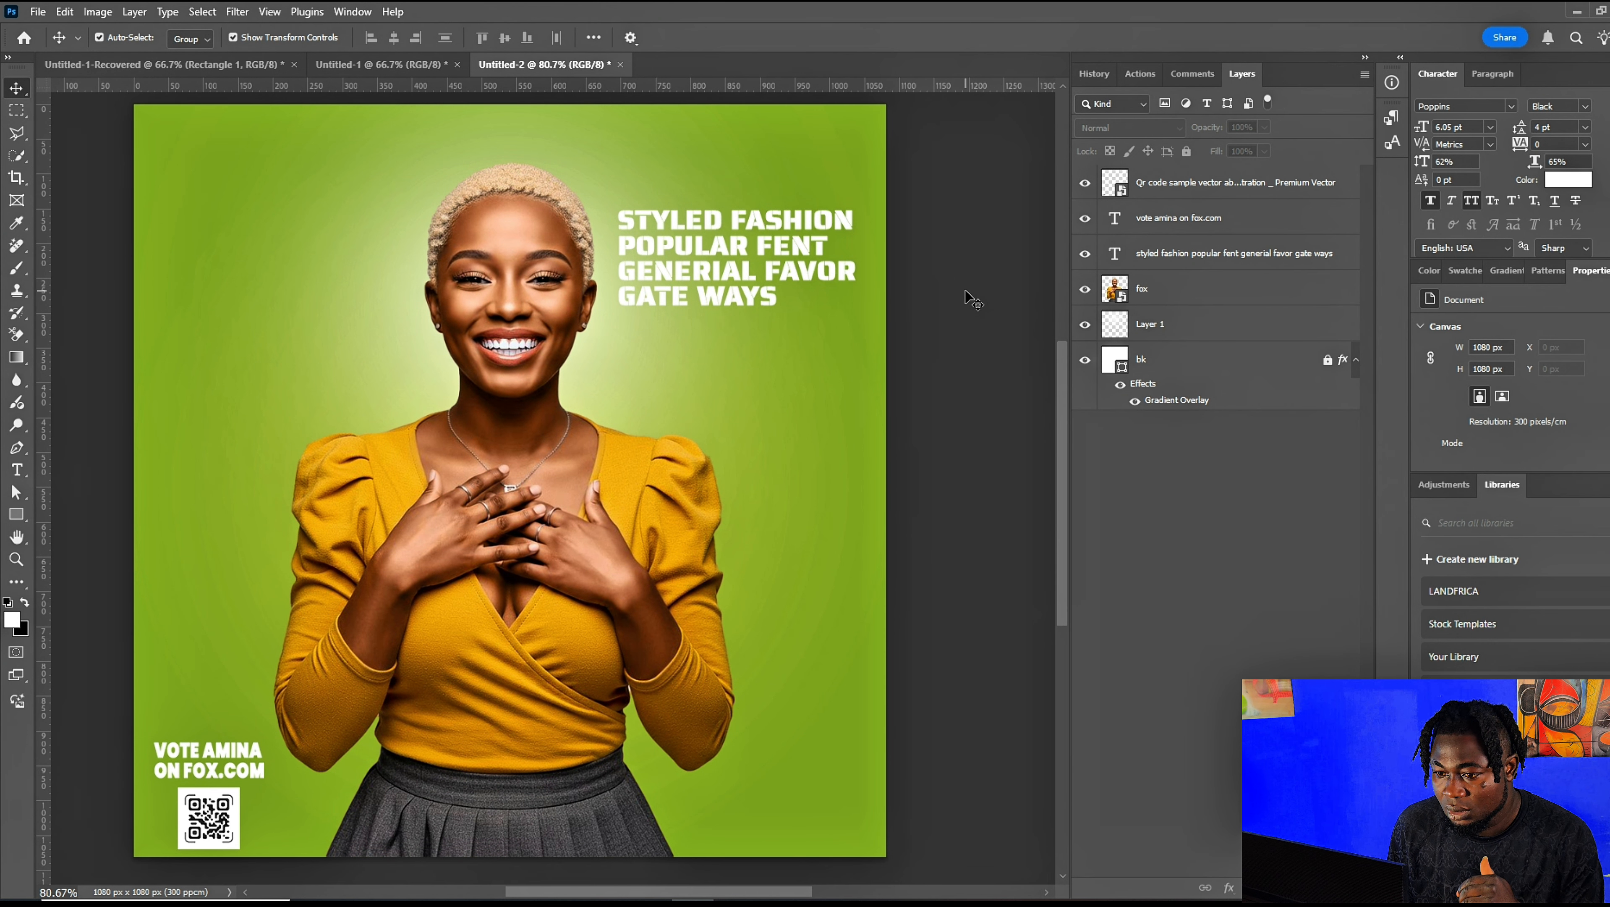
{"action": "left_click", "coordinate": [1267, 289]}
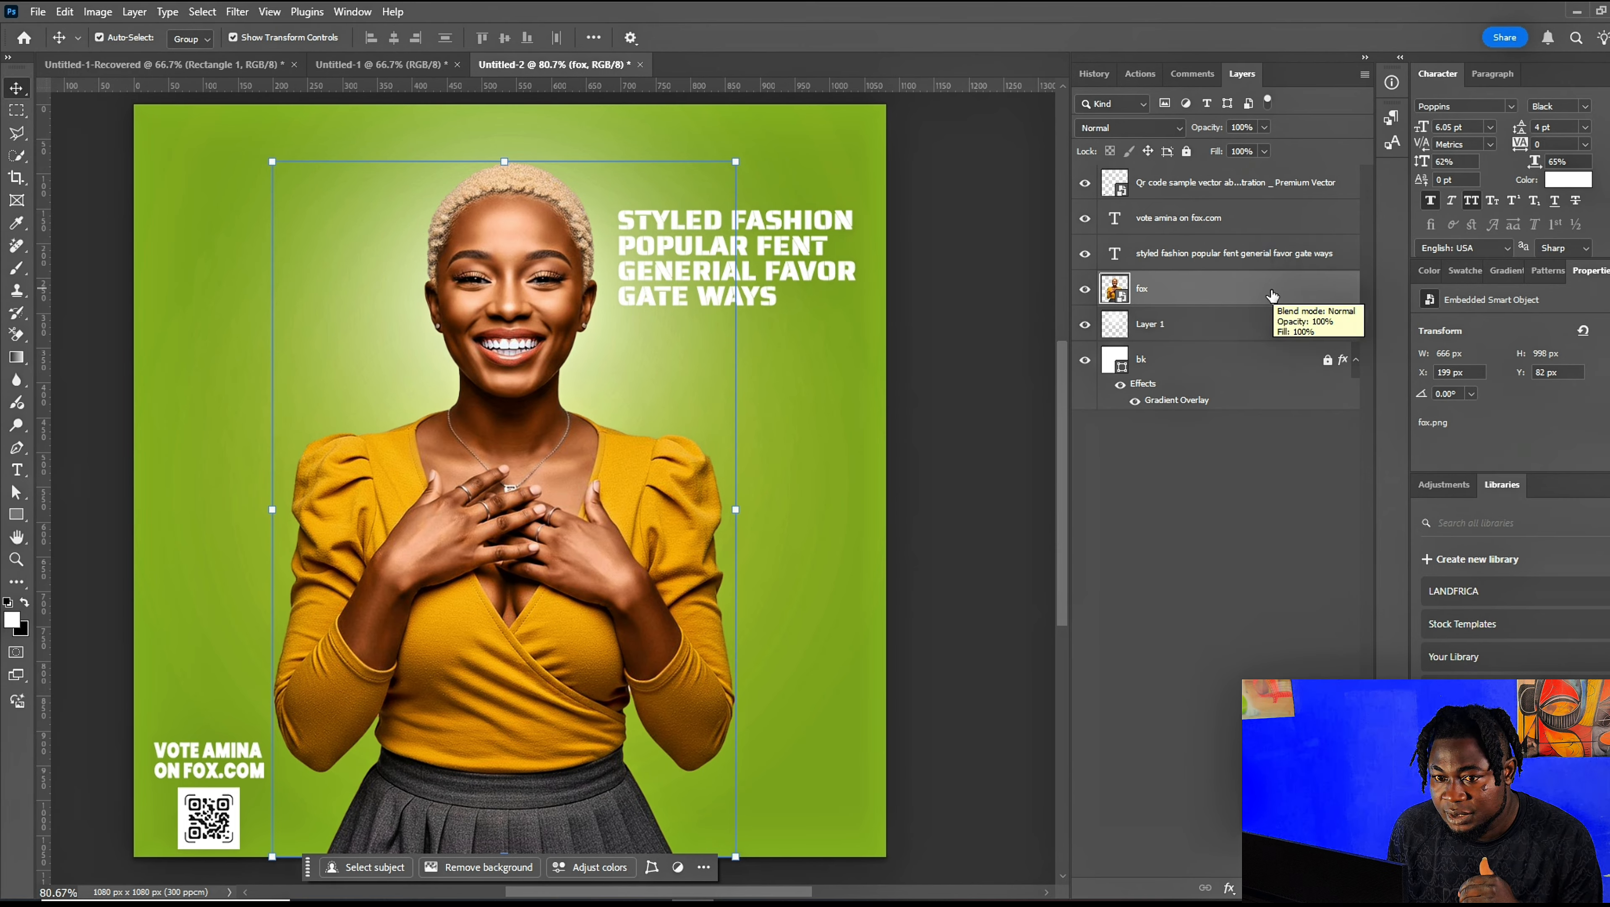
{"action": "left_click", "coordinate": [1328, 360]}
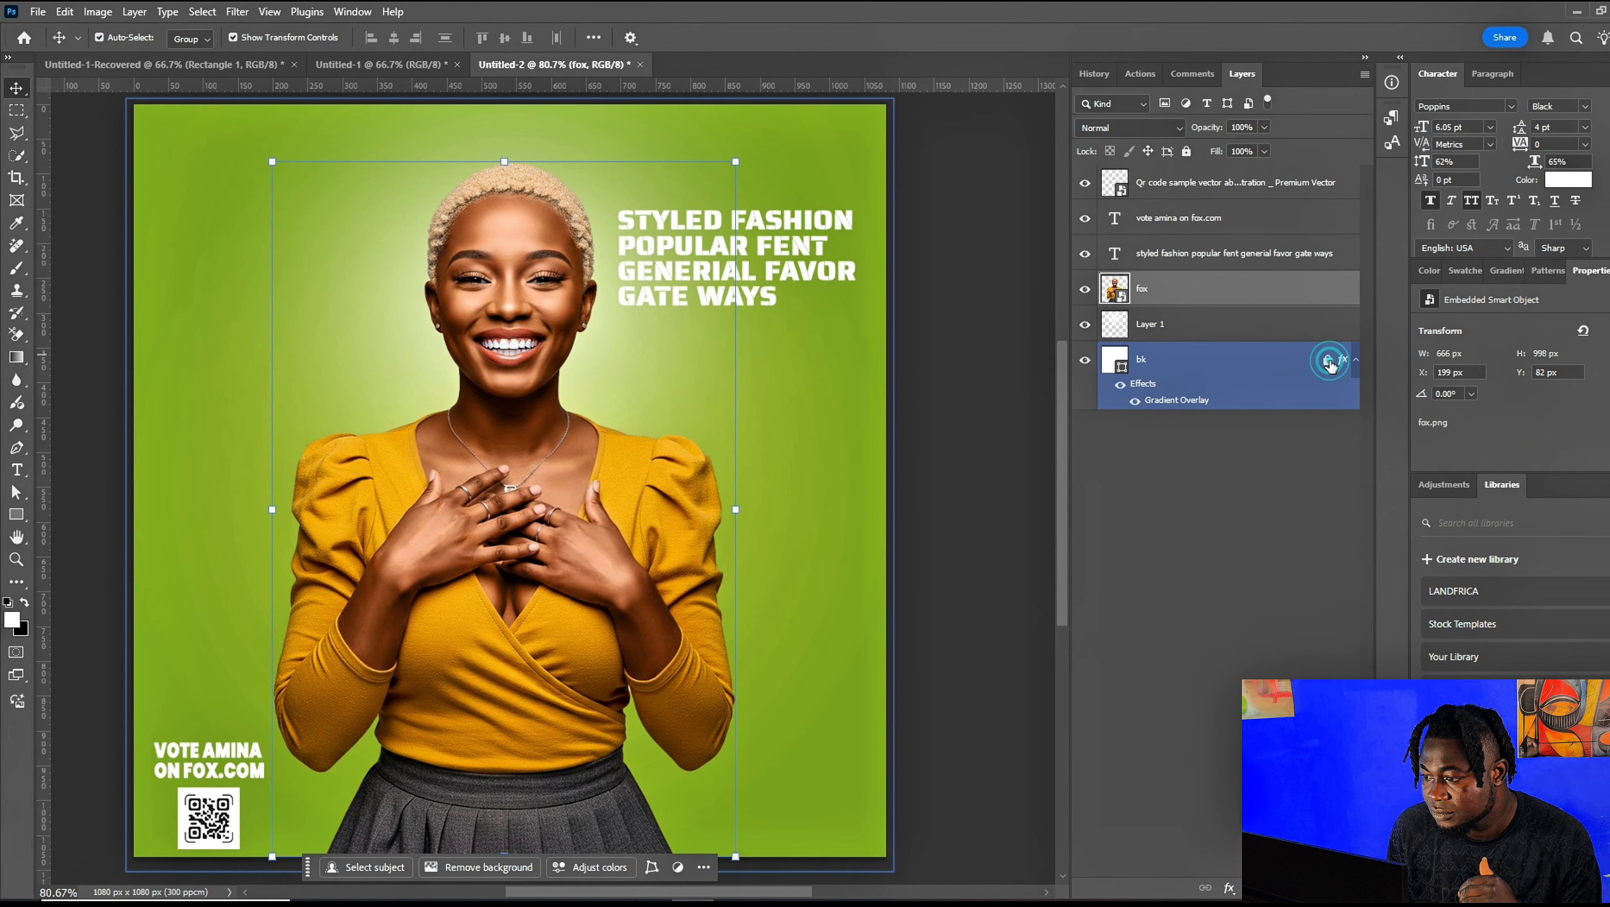
{"action": "left_click", "coordinate": [1296, 317]}
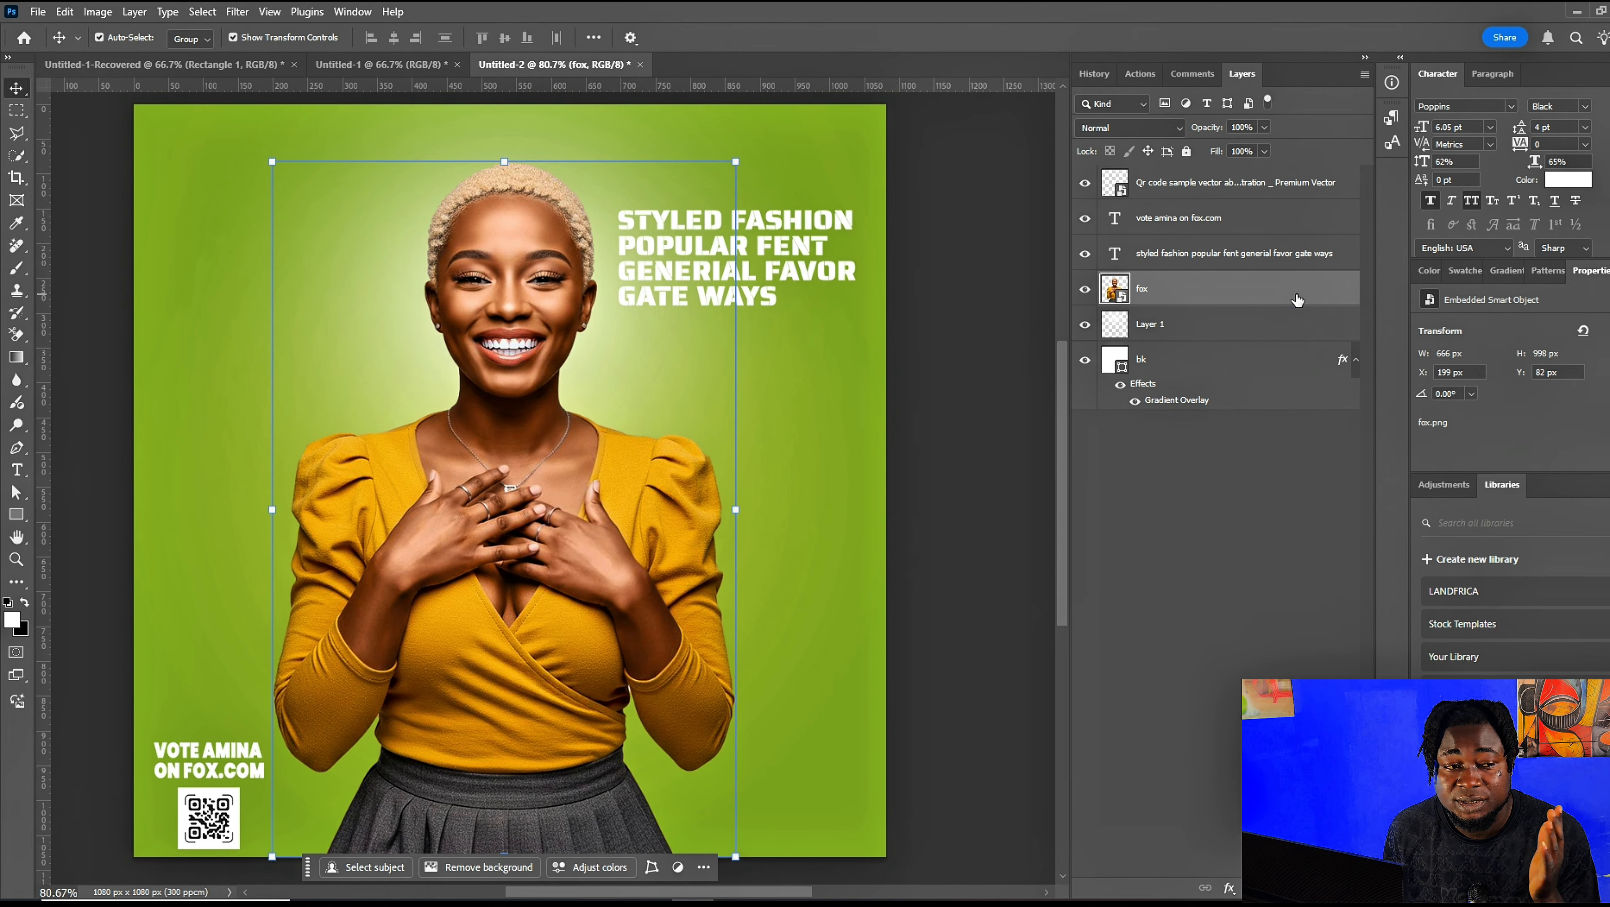
Merge the fox, Layer 1 and bk layers into one layer and duplicate the merged layer.
{"action": "left_click", "coordinate": [1259, 363], "text": "shift"}
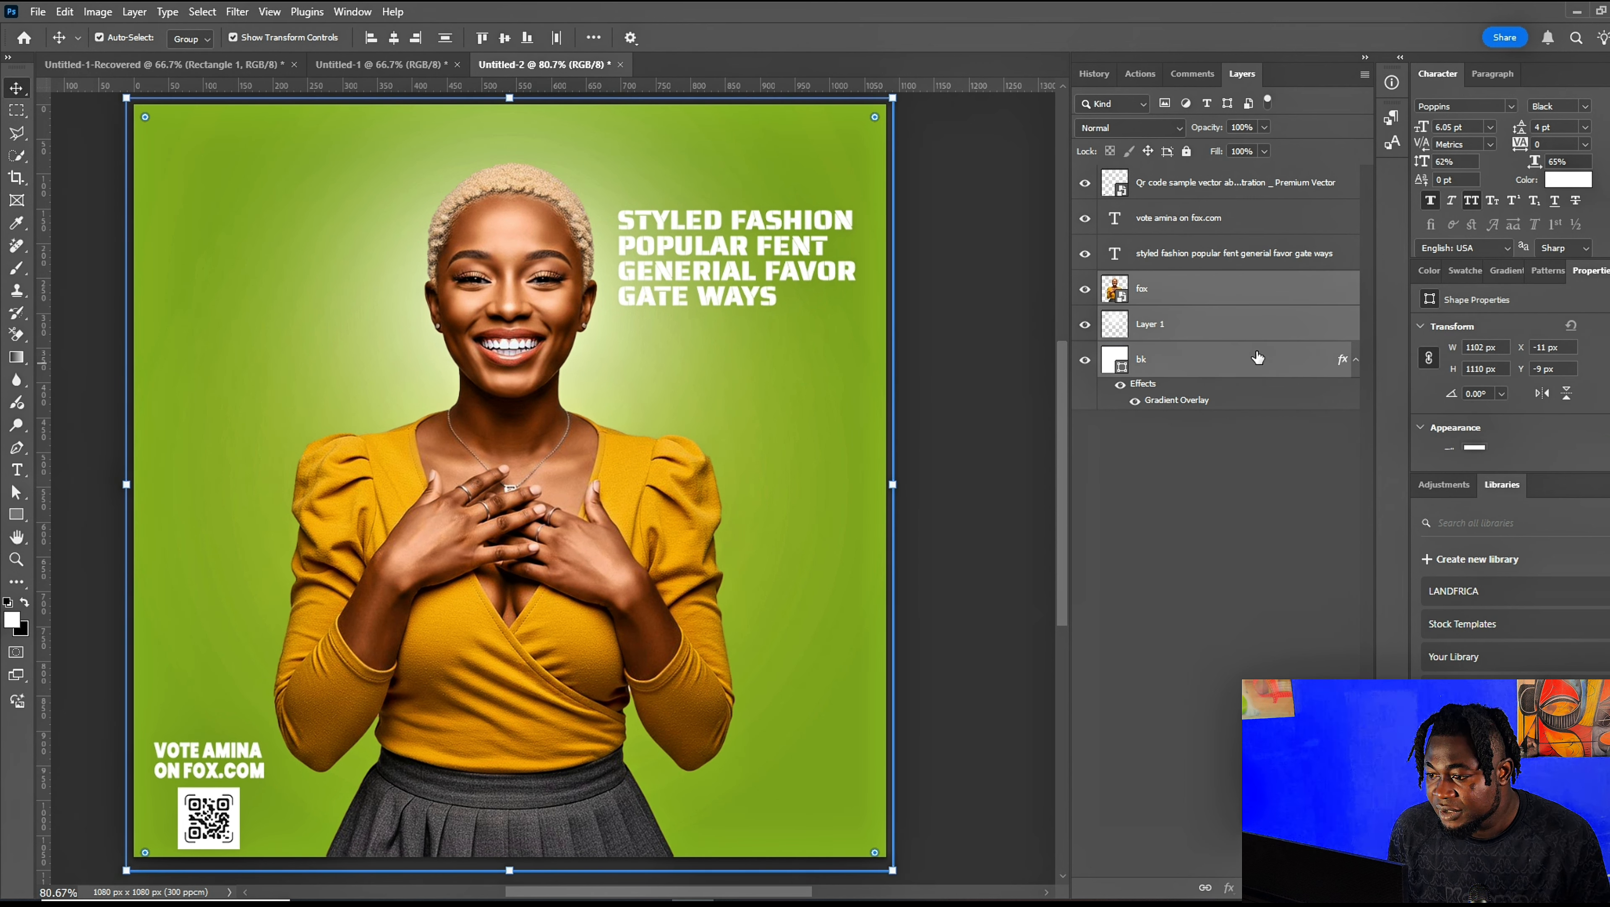
{"action": "right_click", "coordinate": [1257, 358]}
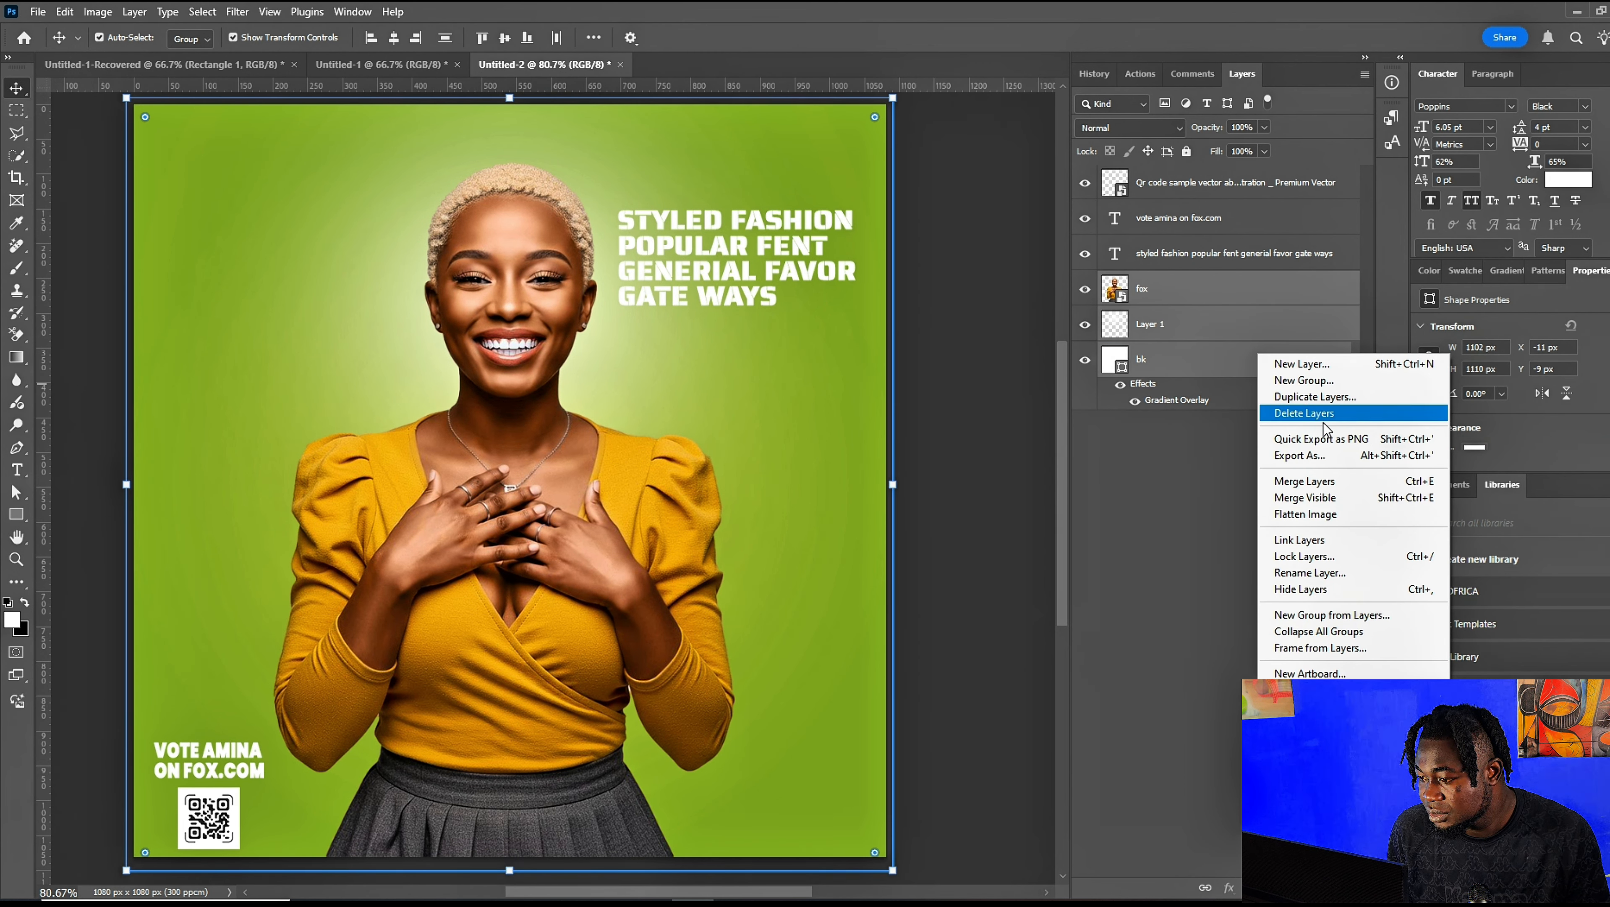
{"action": "left_click", "coordinate": [1305, 481]}
{"action": "left_click", "coordinate": [1211, 292]}
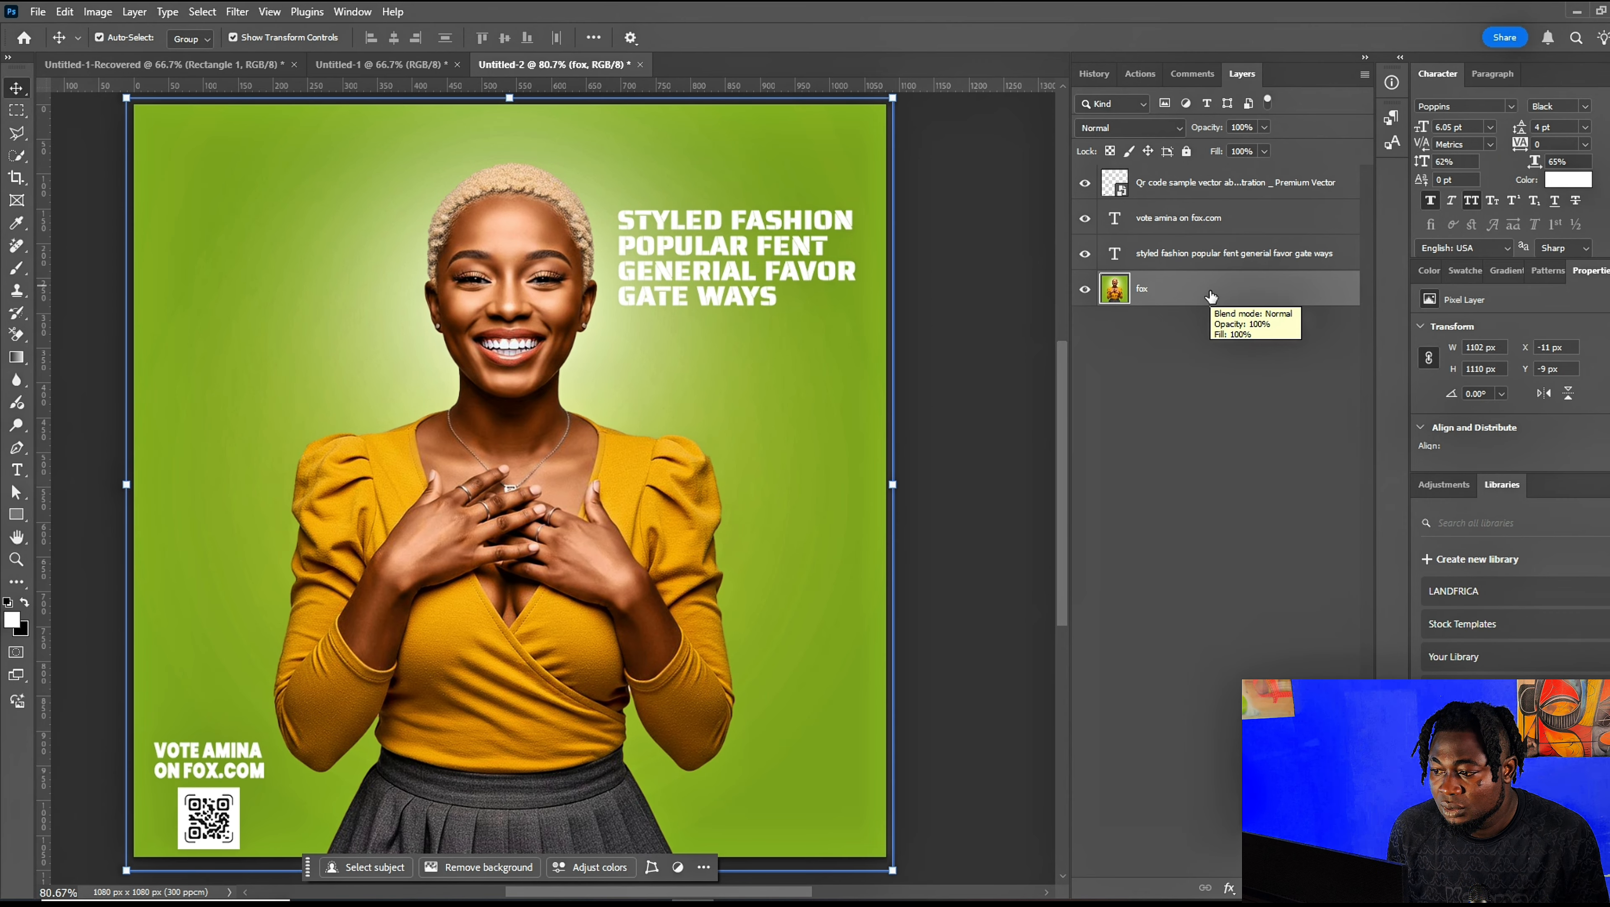
{"action": "key", "text": "ctrl+j"}
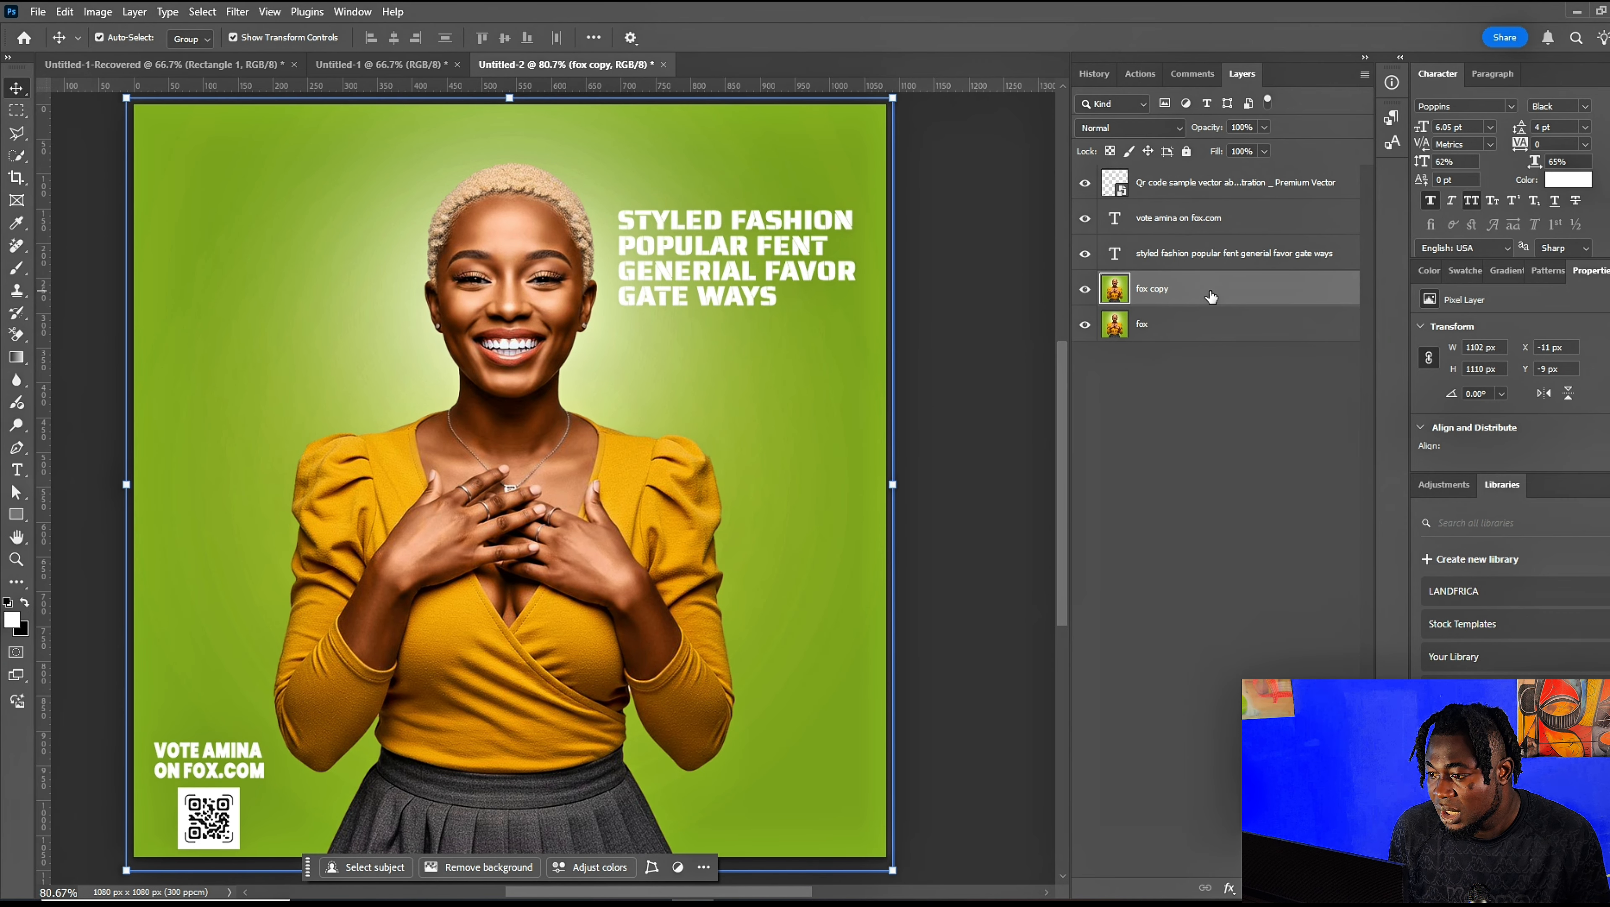
Add the vertical text "vote" on a new layer between the fox and fox copy layers, beside the woman's head.
{"action": "left_click", "coordinate": [17, 469]}
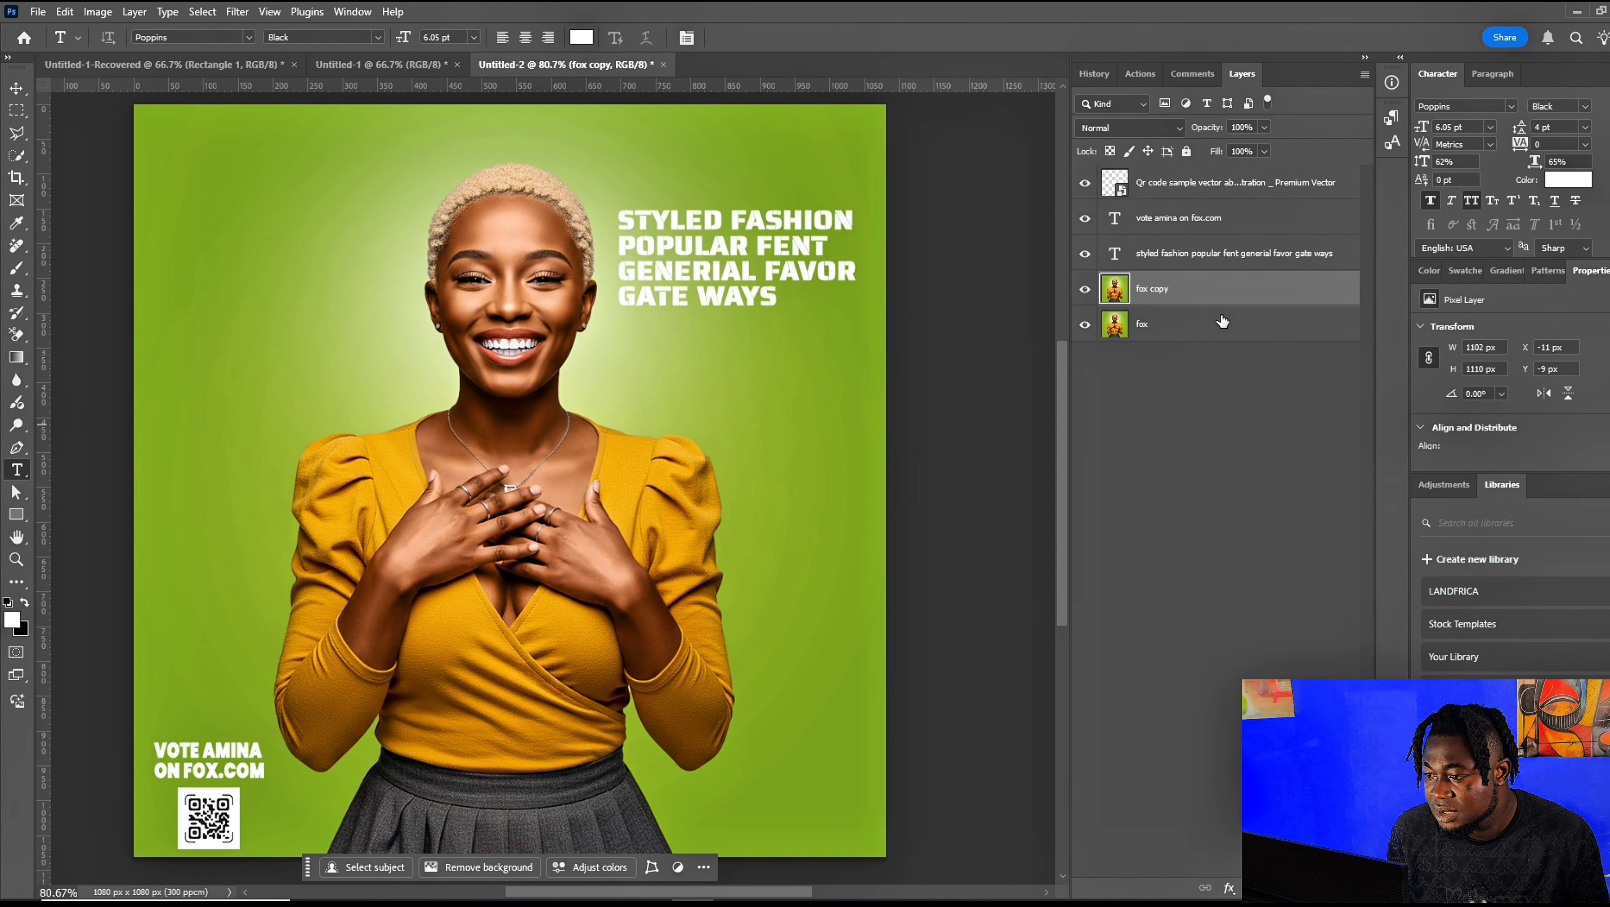
{"action": "left_click", "coordinate": [1222, 322]}
{"action": "left_click", "coordinate": [1321, 888]}
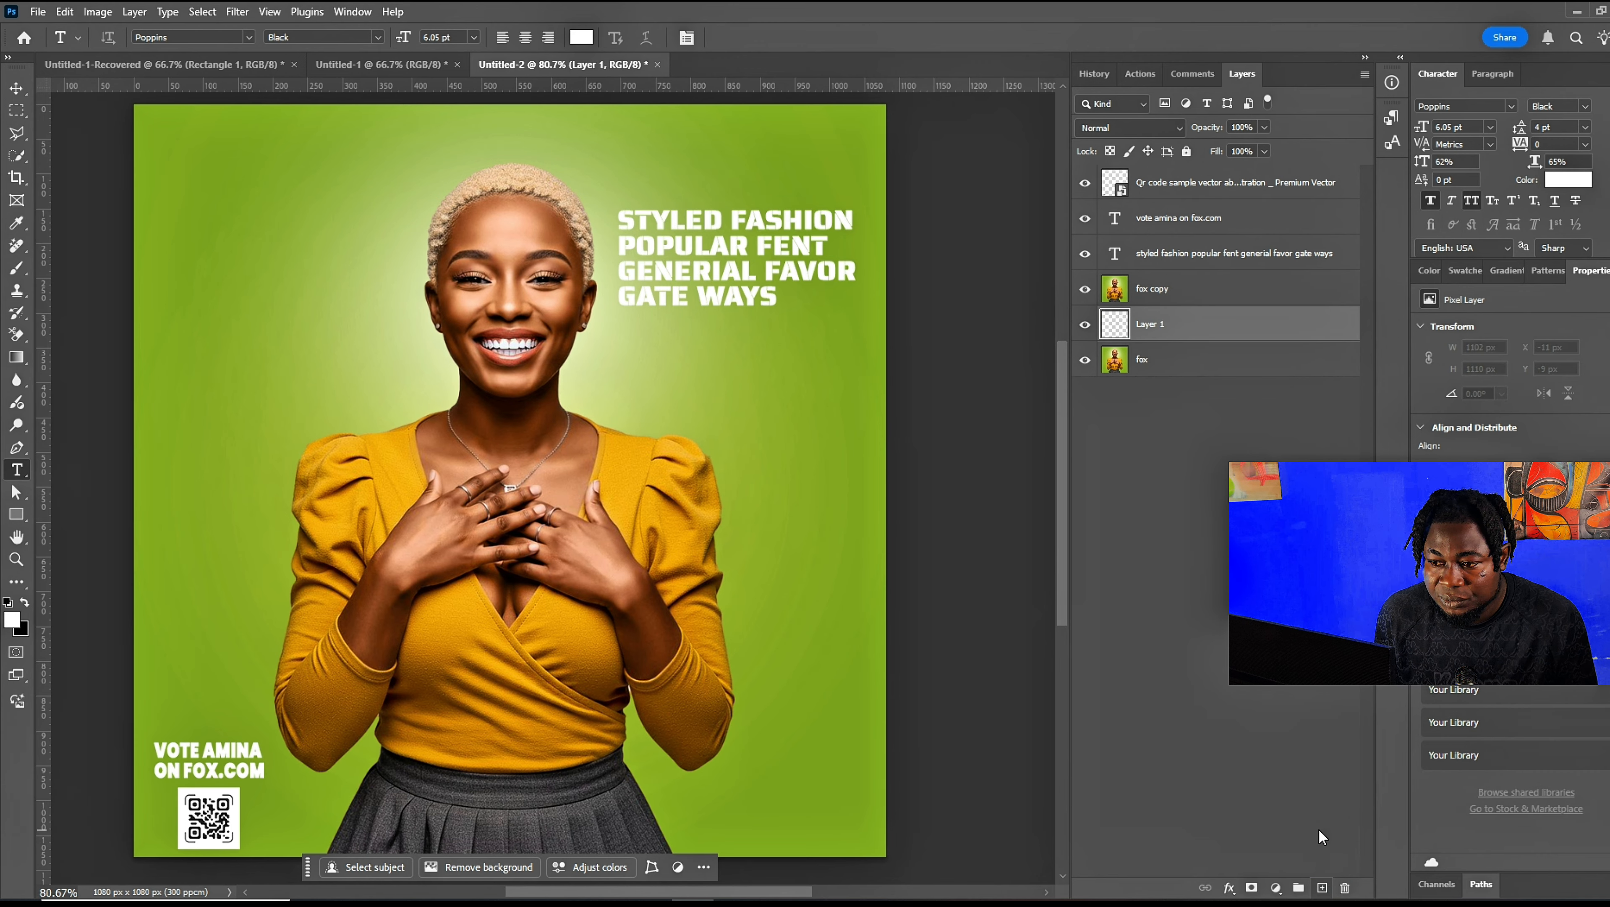
{"action": "right_click", "coordinate": [17, 469]}
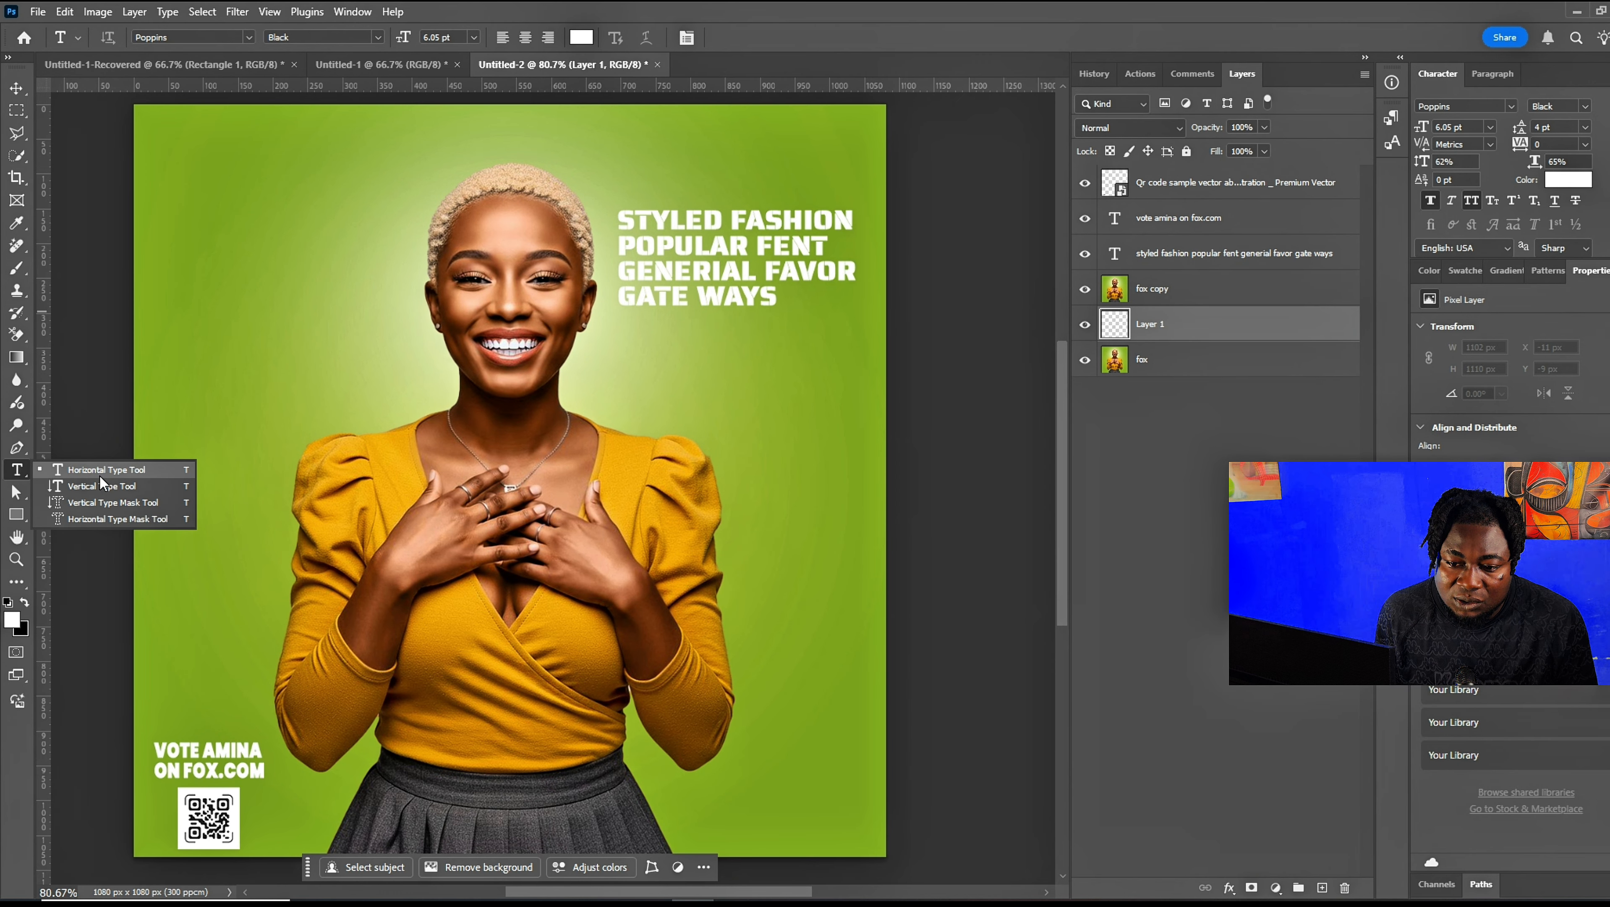
{"action": "left_click", "coordinate": [104, 486]}
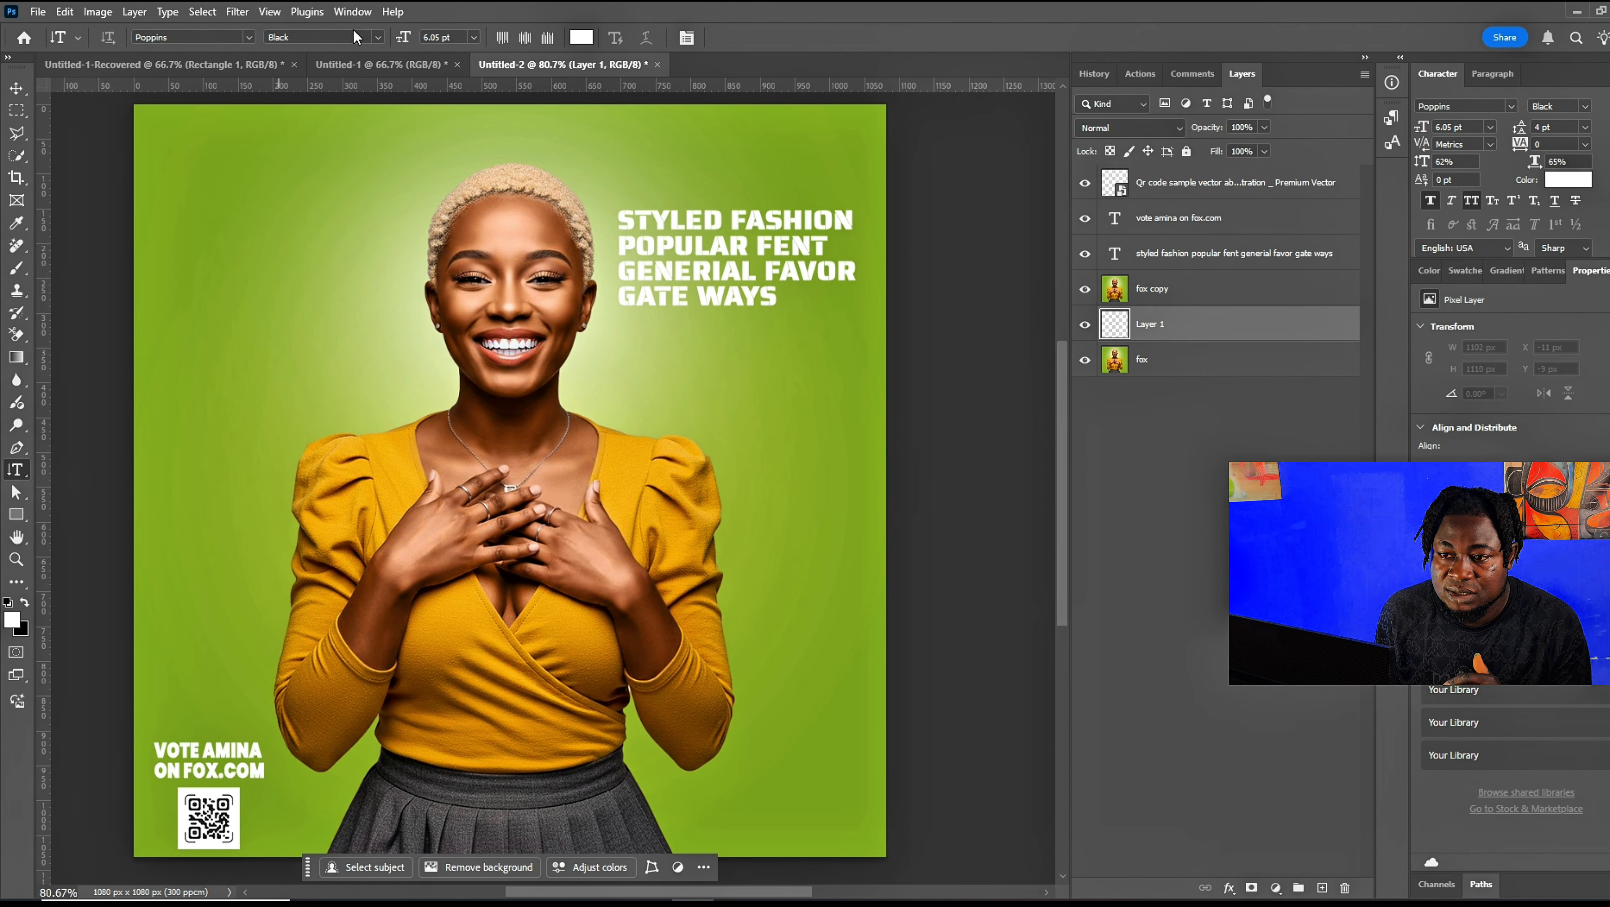
{"action": "left_click", "coordinate": [262, 231]}
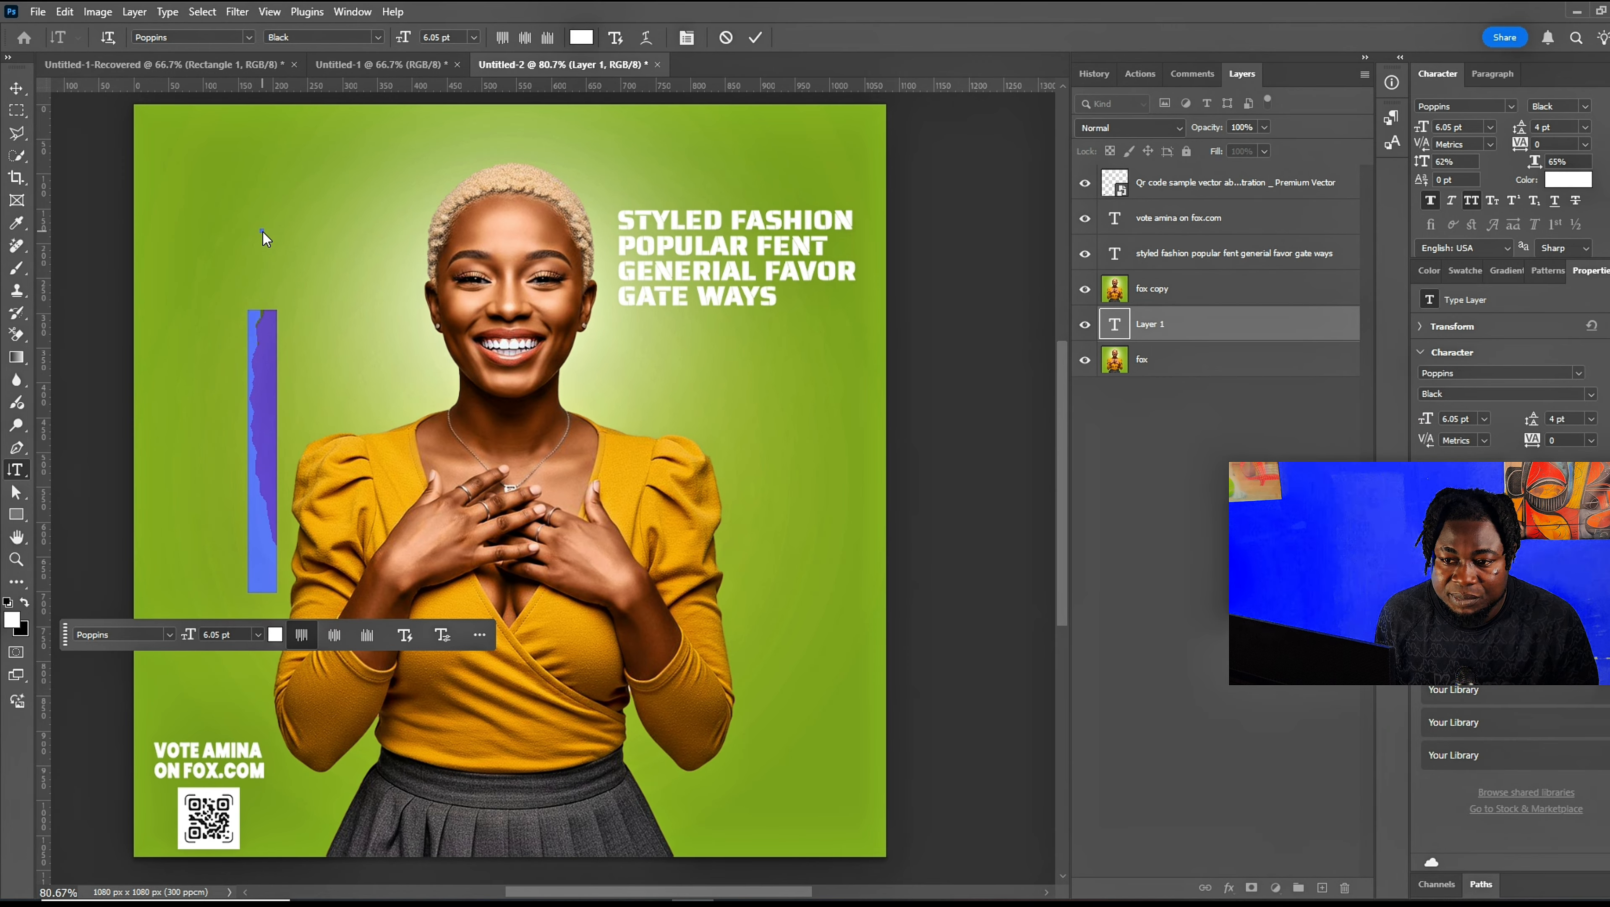
{"action": "key", "text": "BackSpace"}
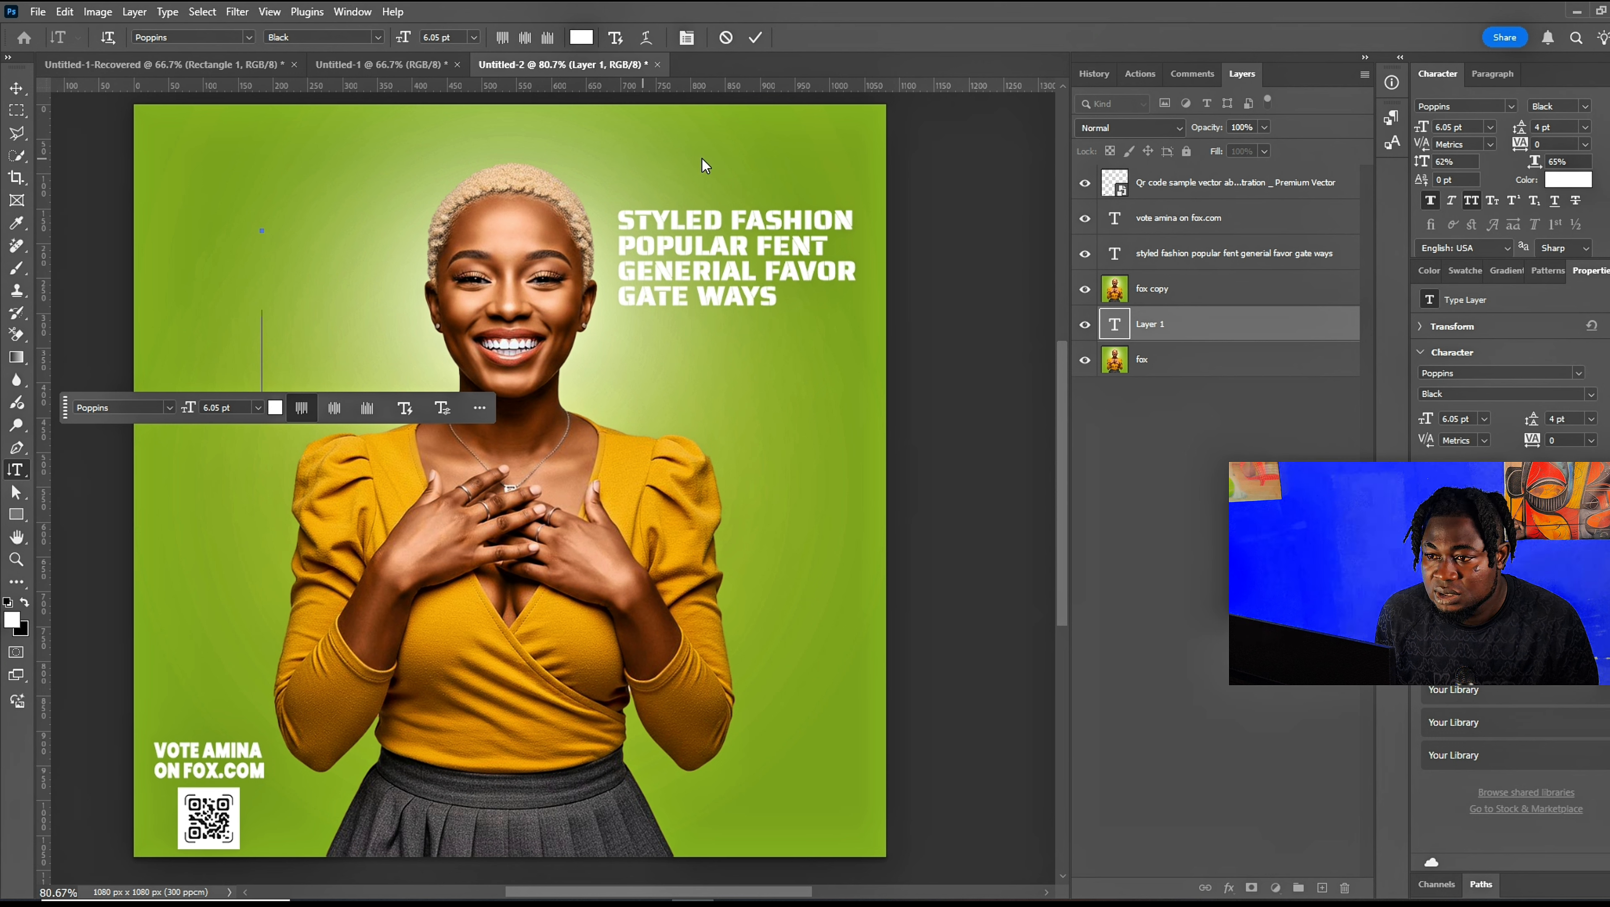
{"action": "left_click", "coordinate": [755, 38]}
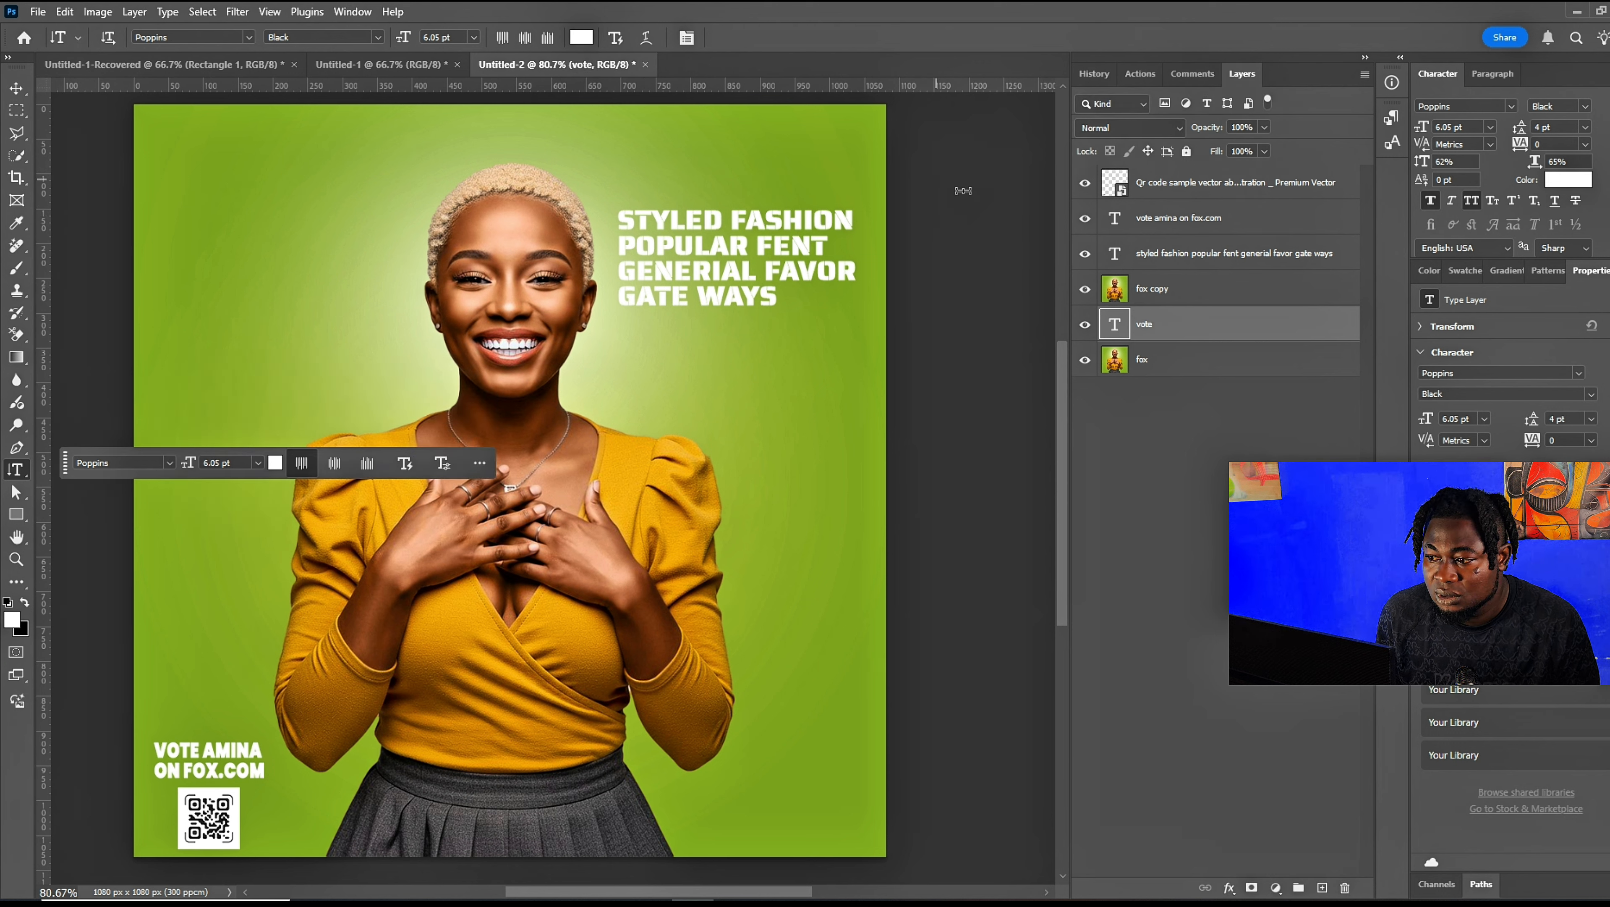
Hide the fox copy layer and stretch the VOTE text to about 788% width and 602% height.
{"action": "left_click", "coordinate": [1085, 290]}
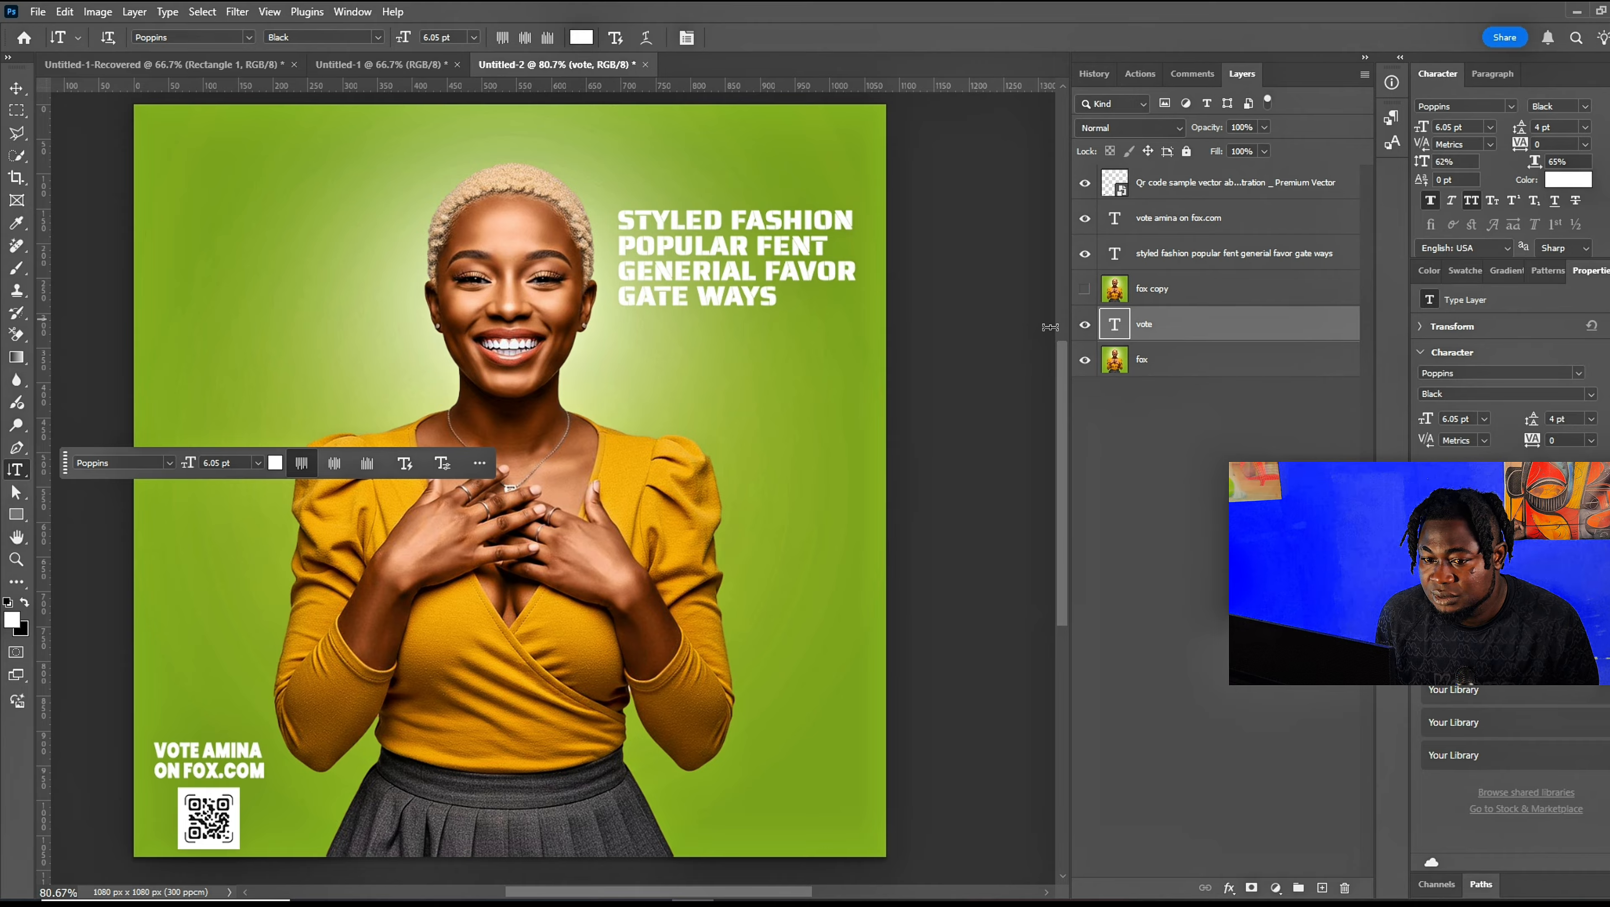
{"action": "left_click", "coordinate": [16, 88]}
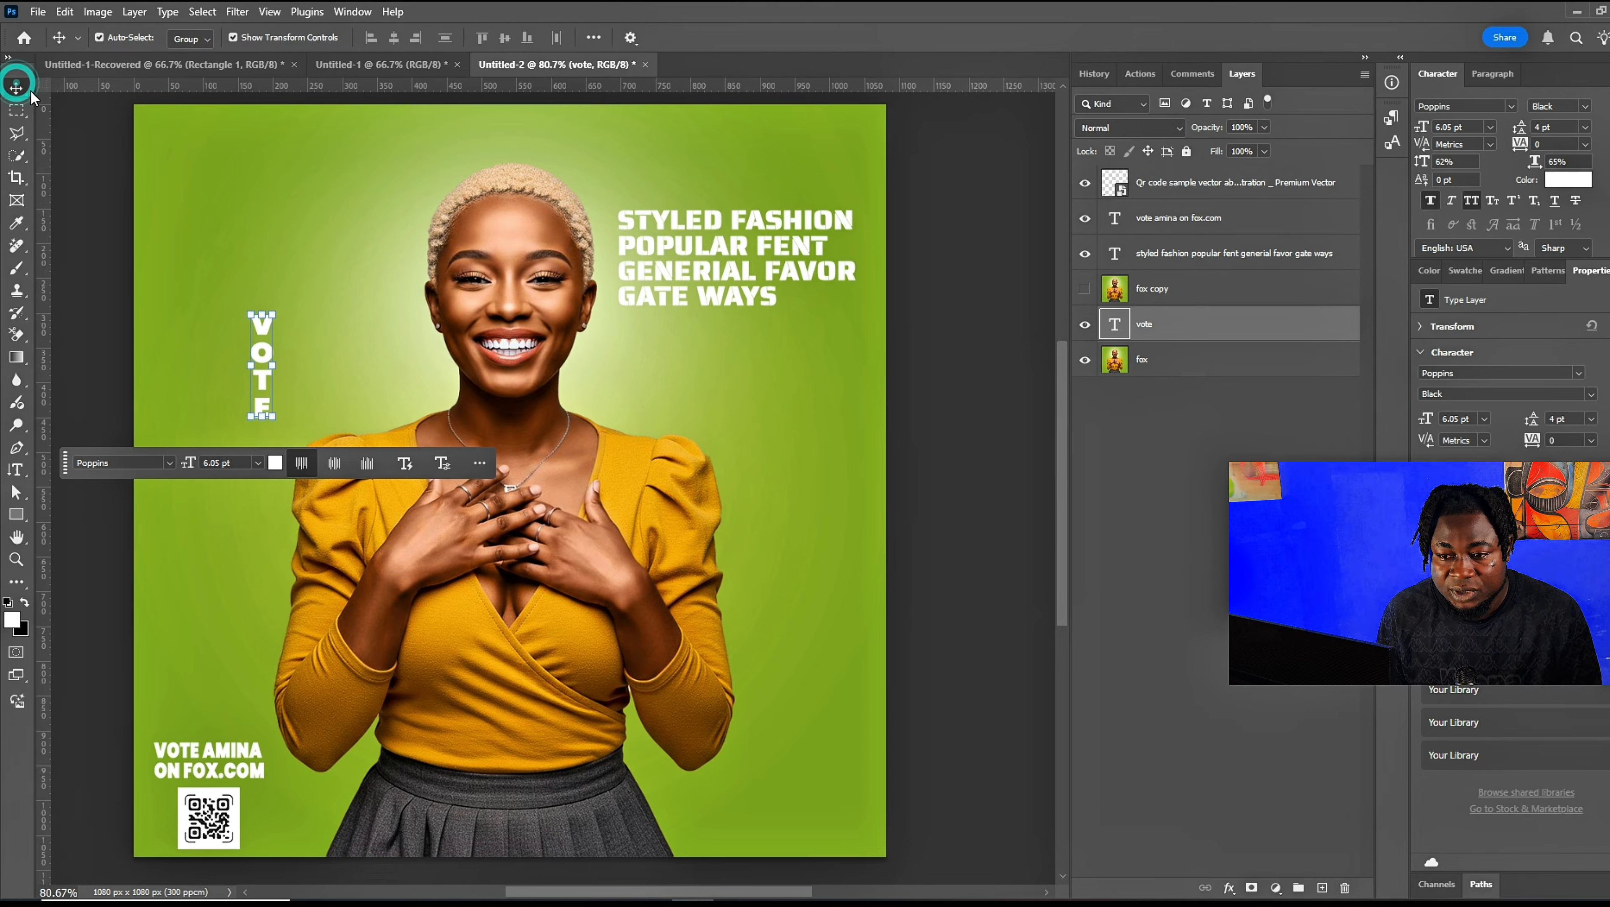
{"action": "left_click_drag", "start_coordinate": [264, 312], "coordinate": [280, 164]}
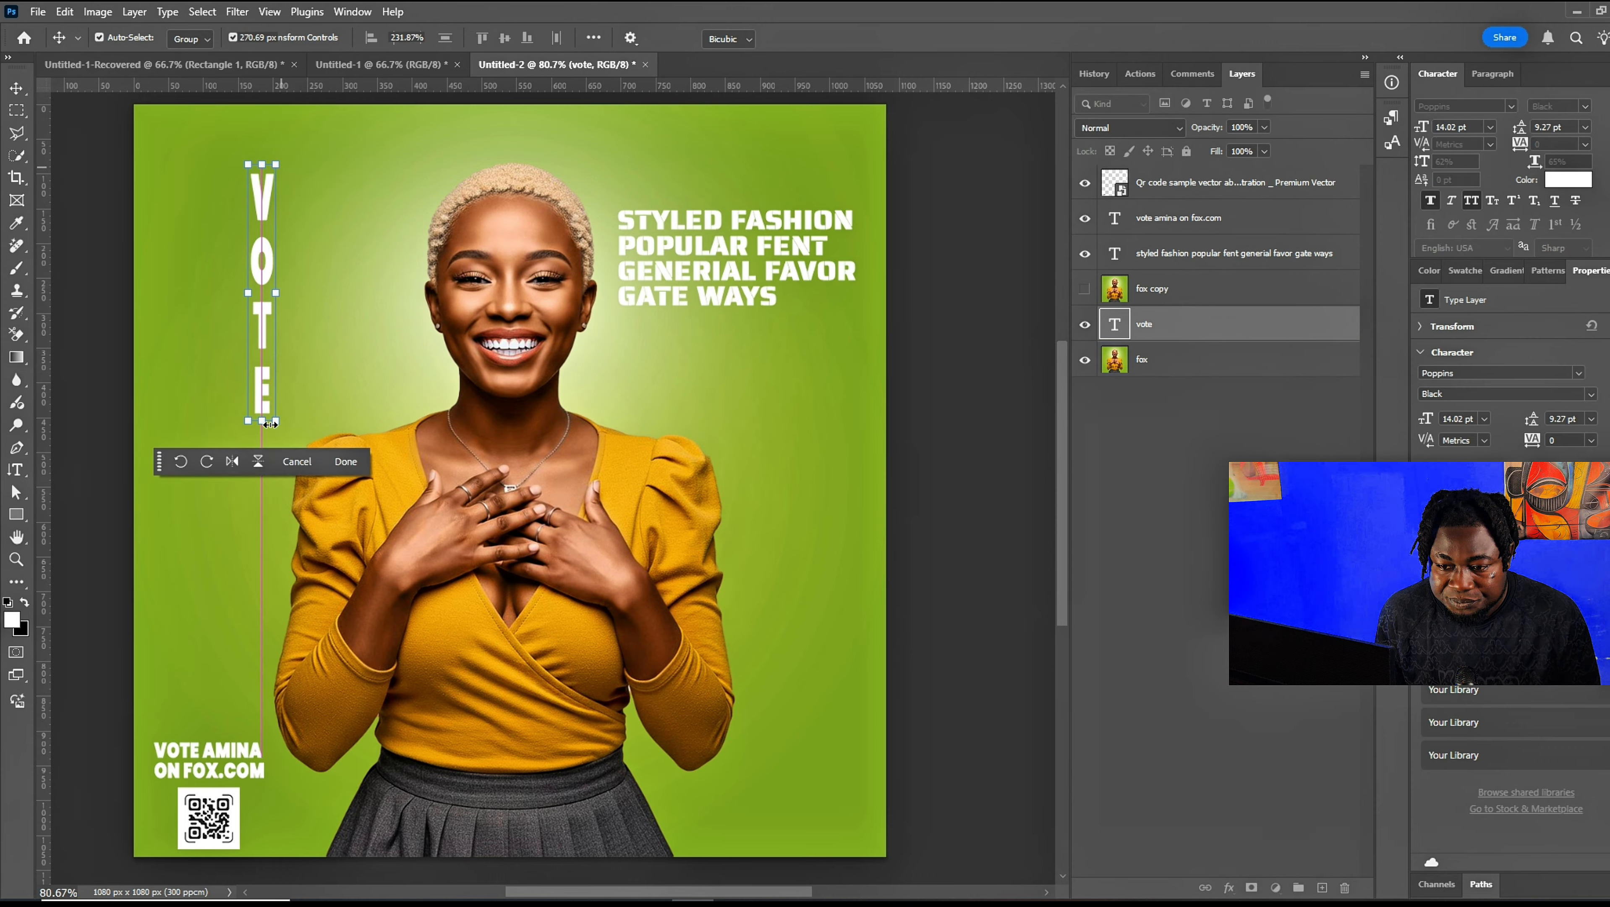
{"action": "left_click_drag", "start_coordinate": [264, 422], "coordinate": [265, 842]}
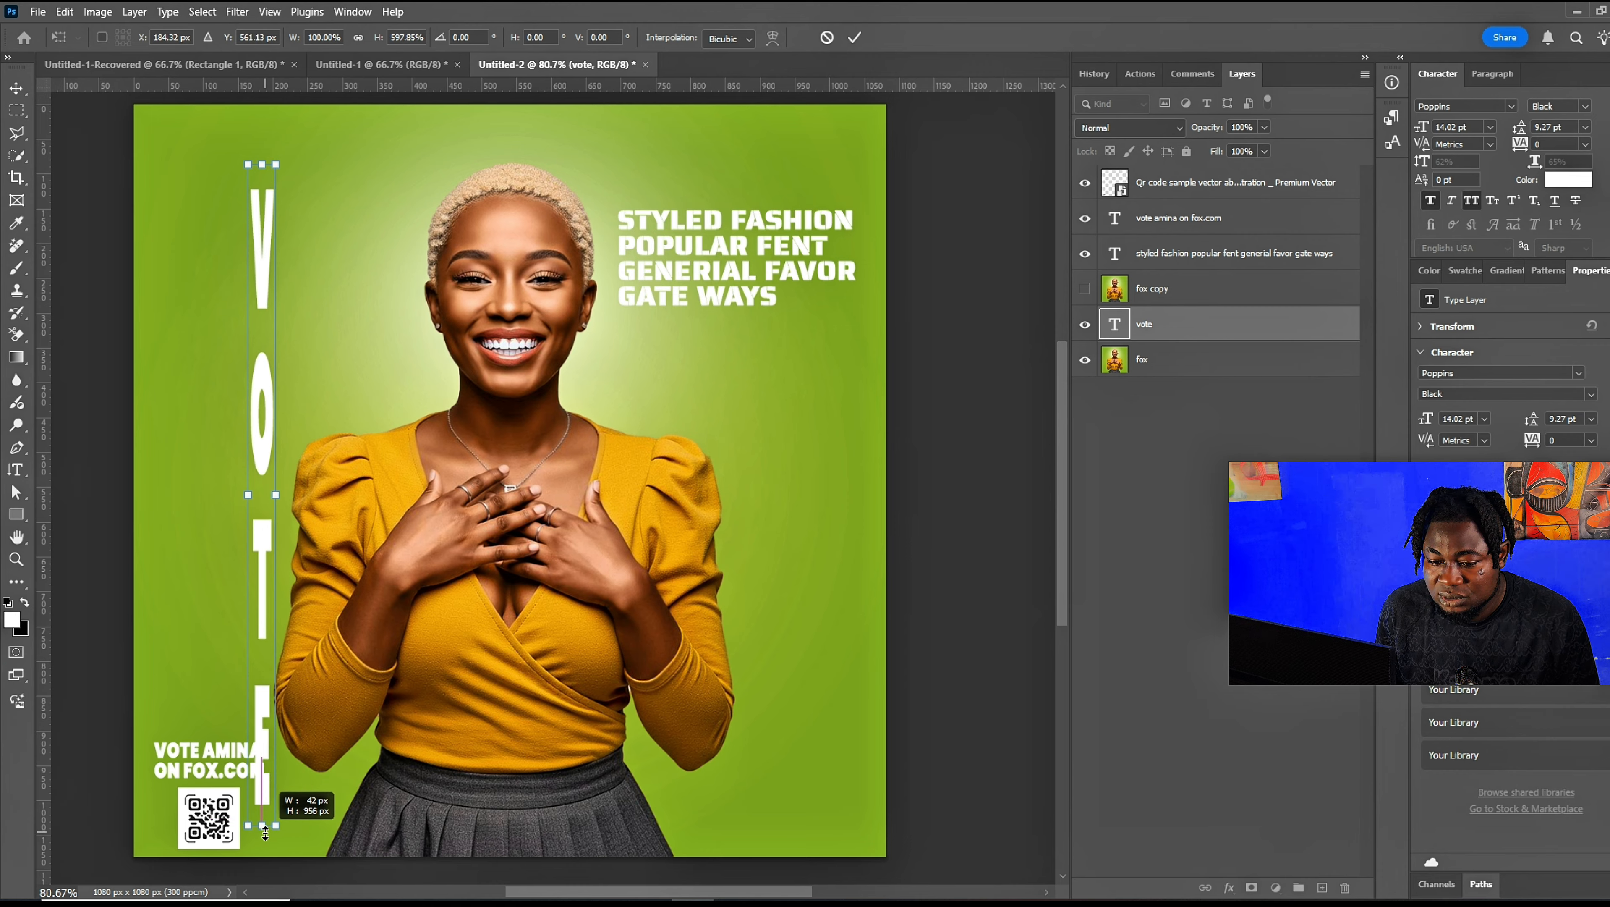
{"action": "left_click_drag", "start_coordinate": [281, 498], "coordinate": [427, 497]}
{"action": "left_click_drag", "start_coordinate": [433, 497], "coordinate": [475, 497]}
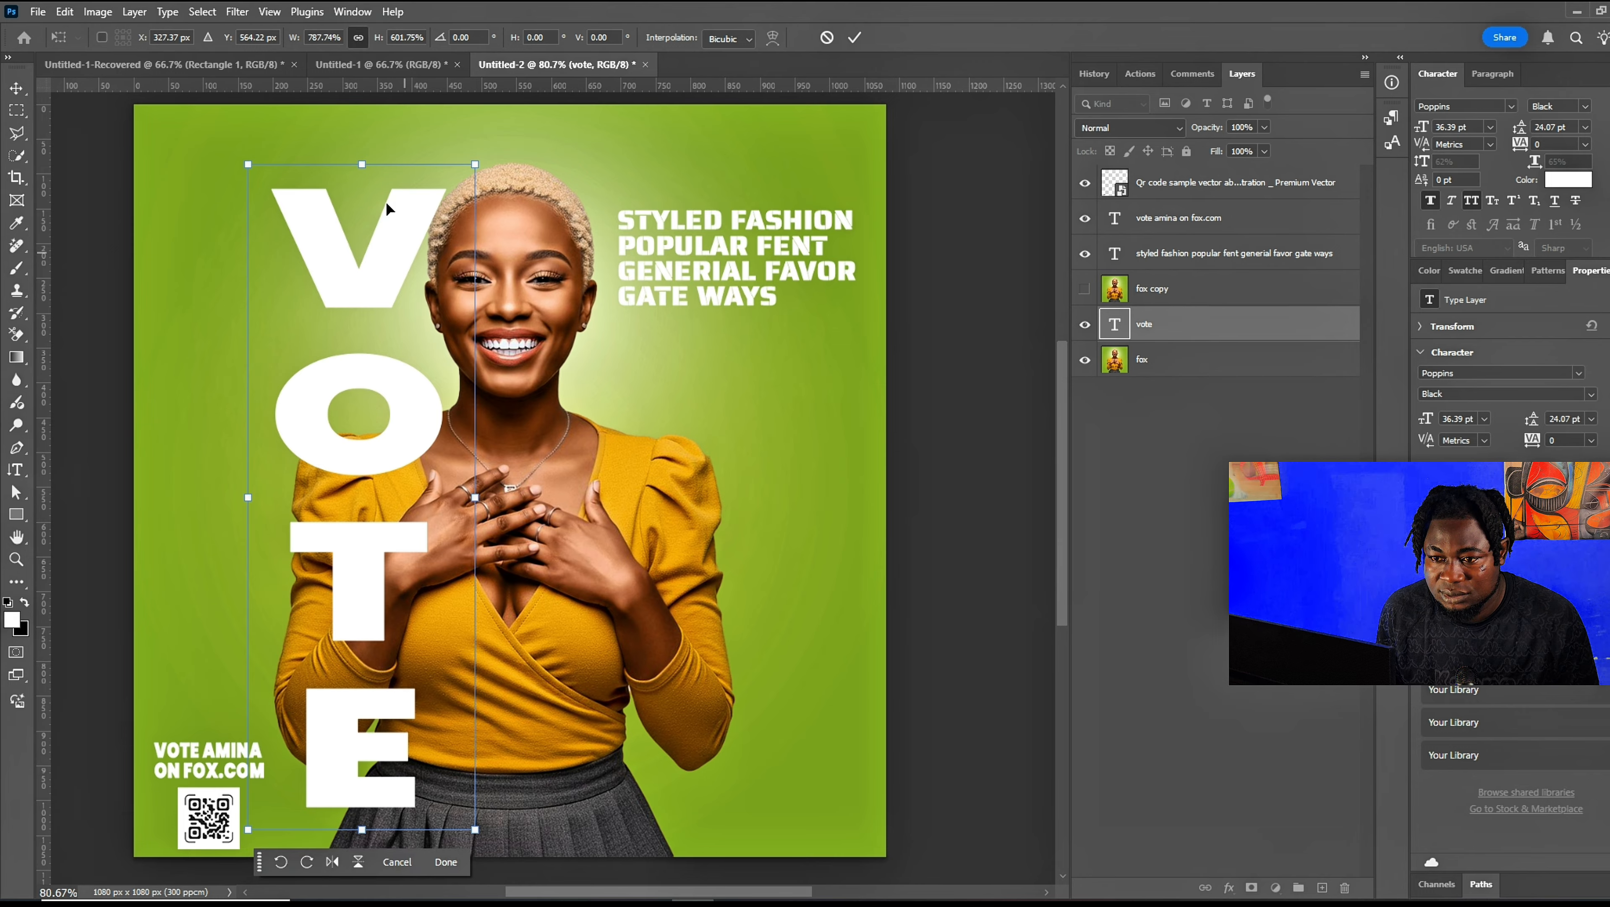
Stretch the VOTE text further to 905% width and about 693% height, shifting it about 20 px right to span the poster's height.
{"action": "left_click_drag", "start_coordinate": [362, 164], "coordinate": [409, 111]}
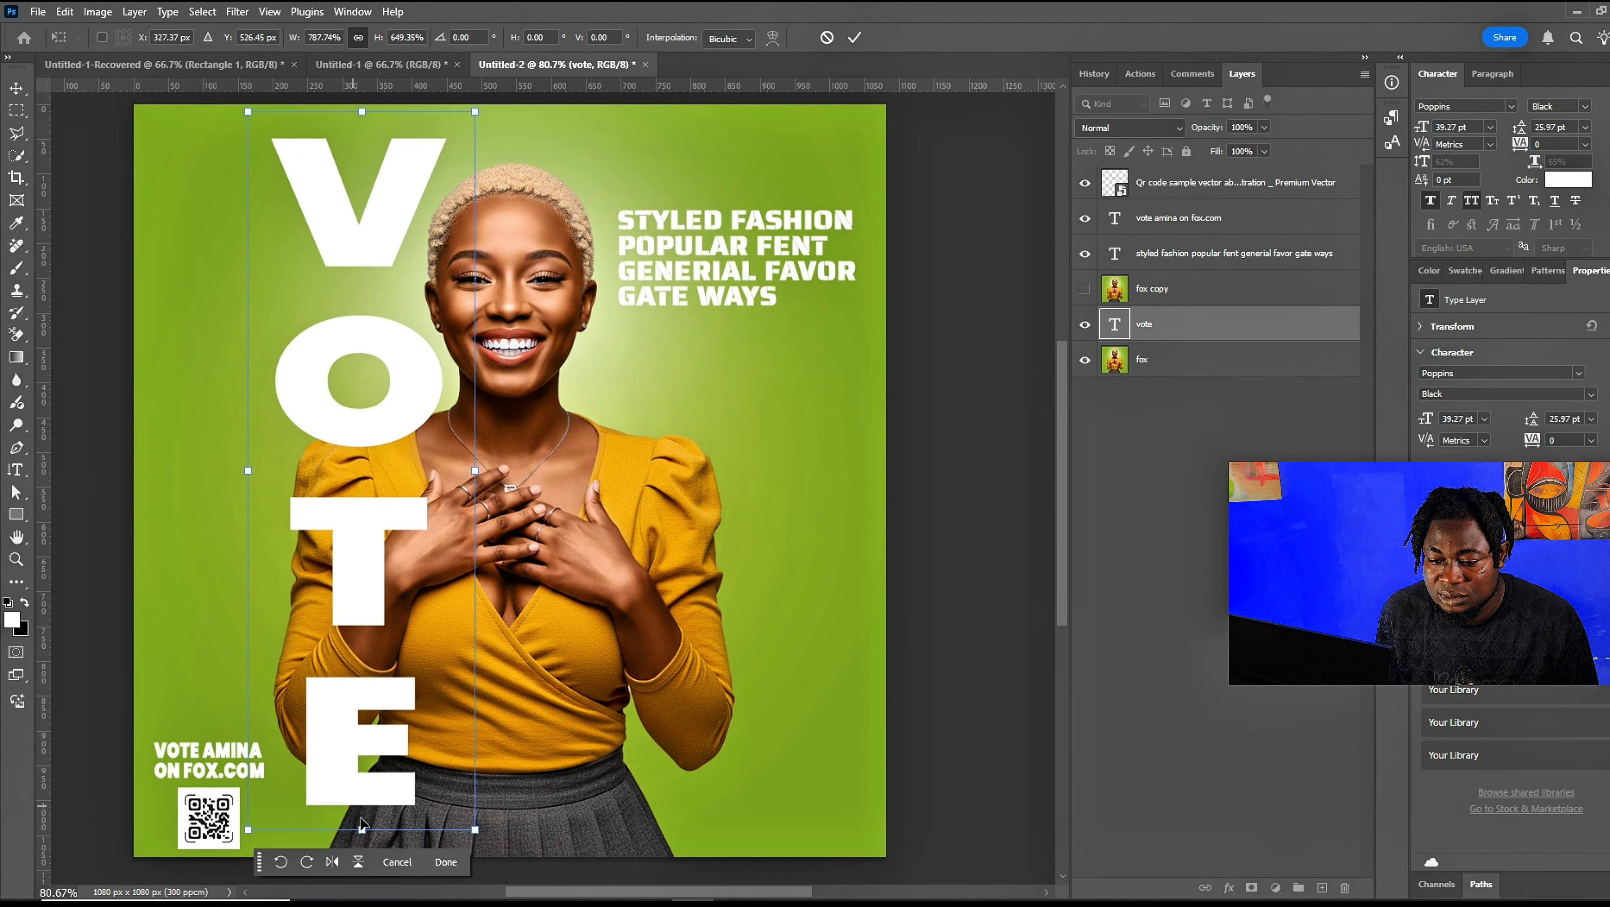
{"action": "left_click_drag", "start_coordinate": [362, 829], "coordinate": [362, 869]}
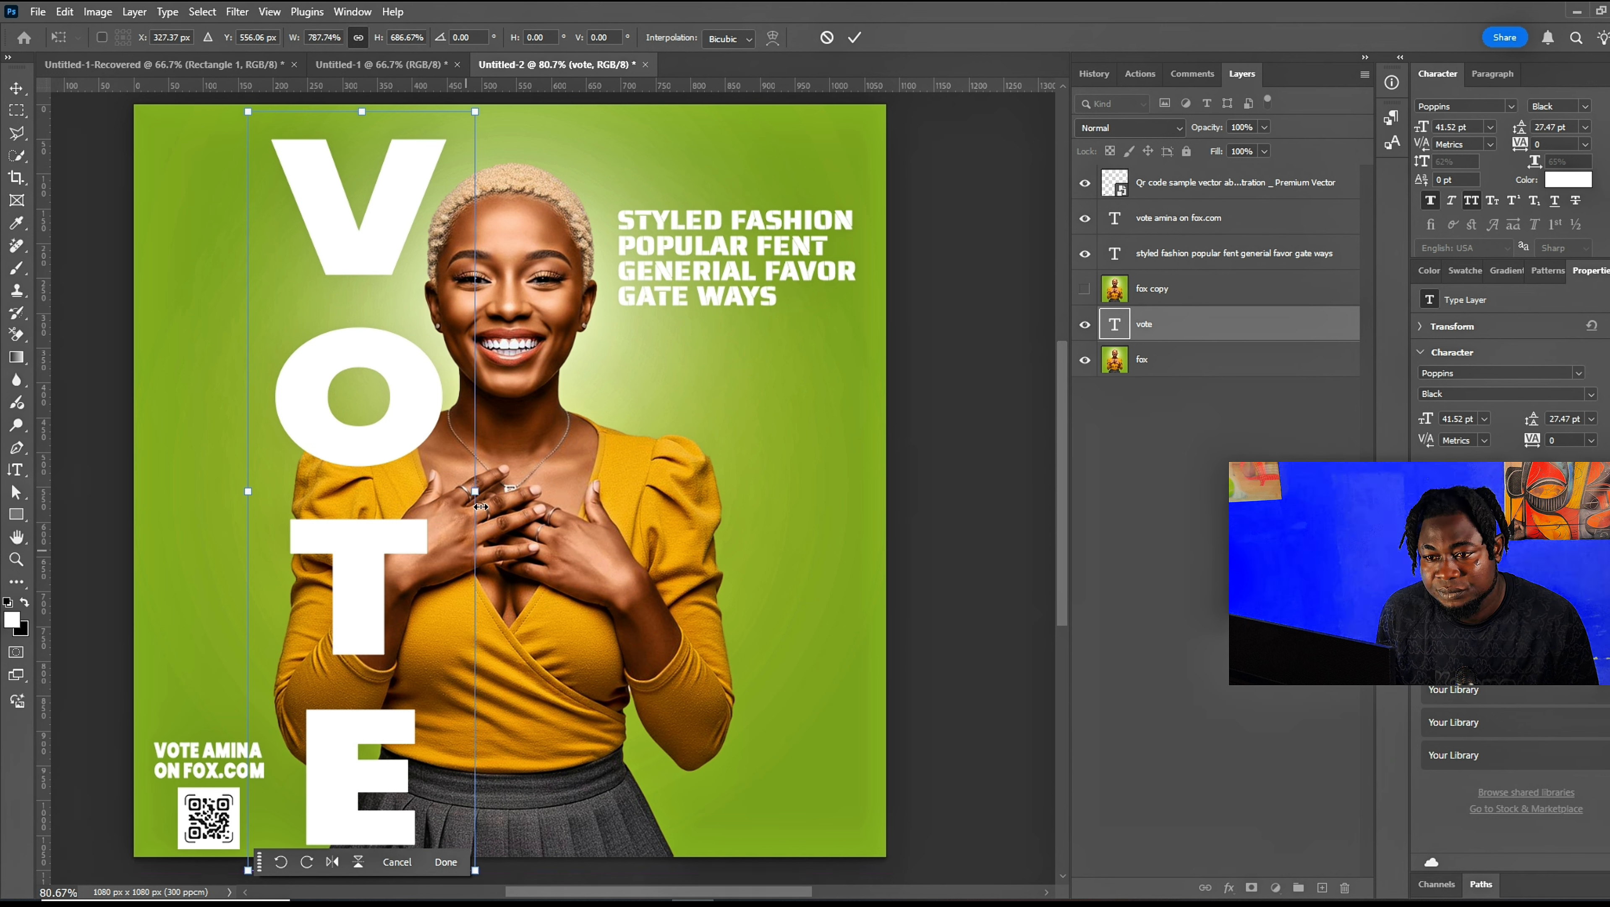
{"action": "left_click_drag", "start_coordinate": [476, 491], "coordinate": [506, 490]}
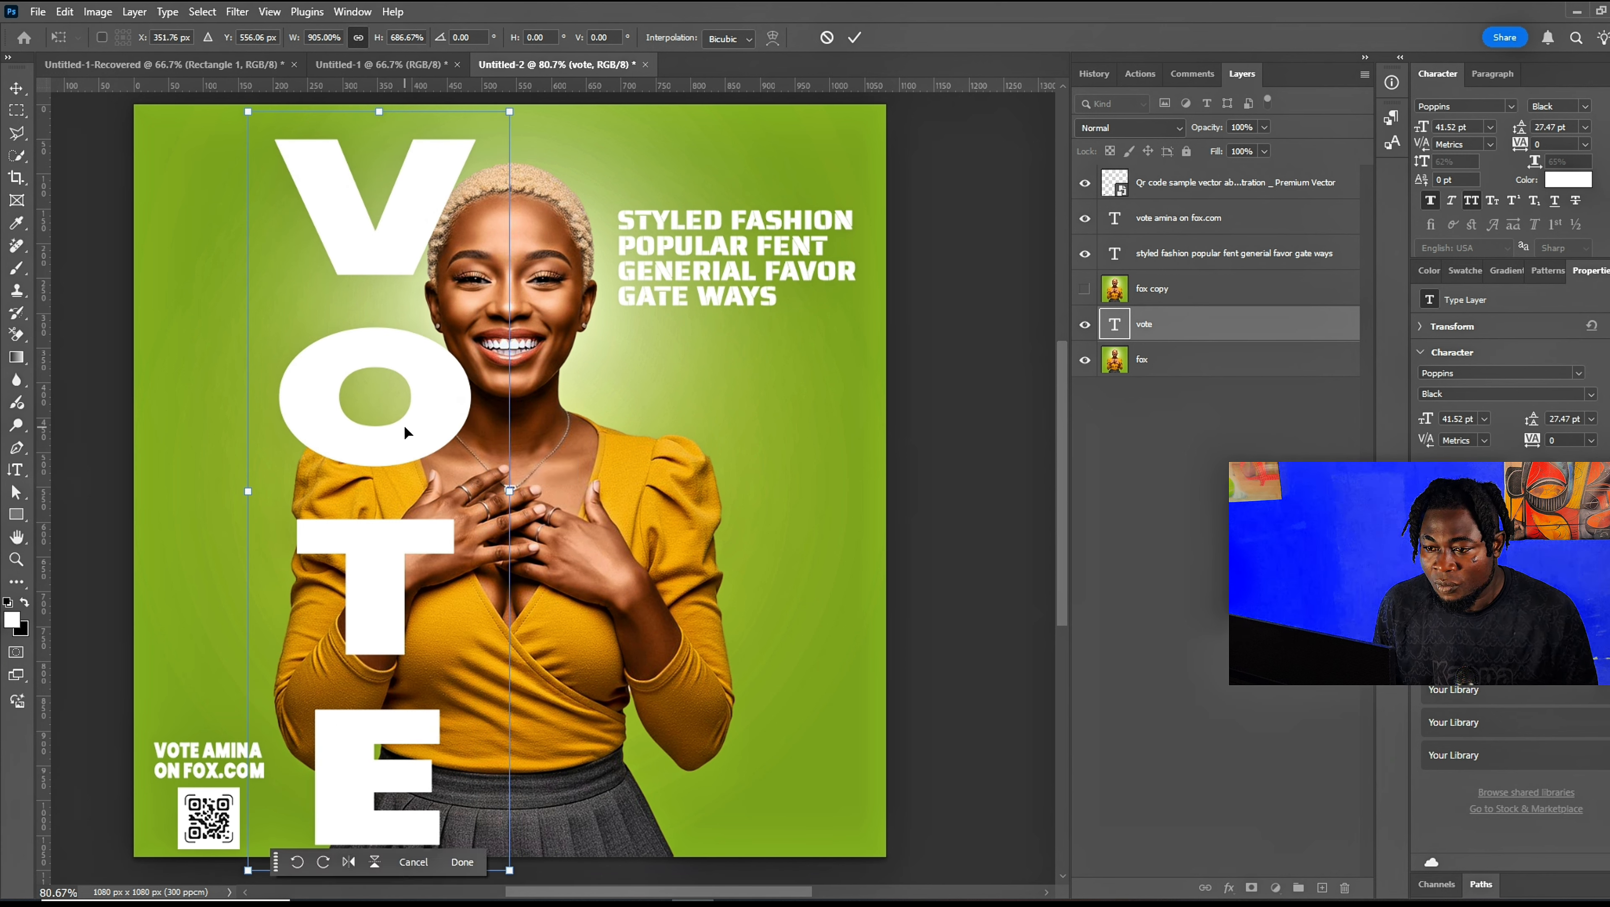
{"action": "left_click_drag", "start_coordinate": [401, 429], "coordinate": [413, 423]}
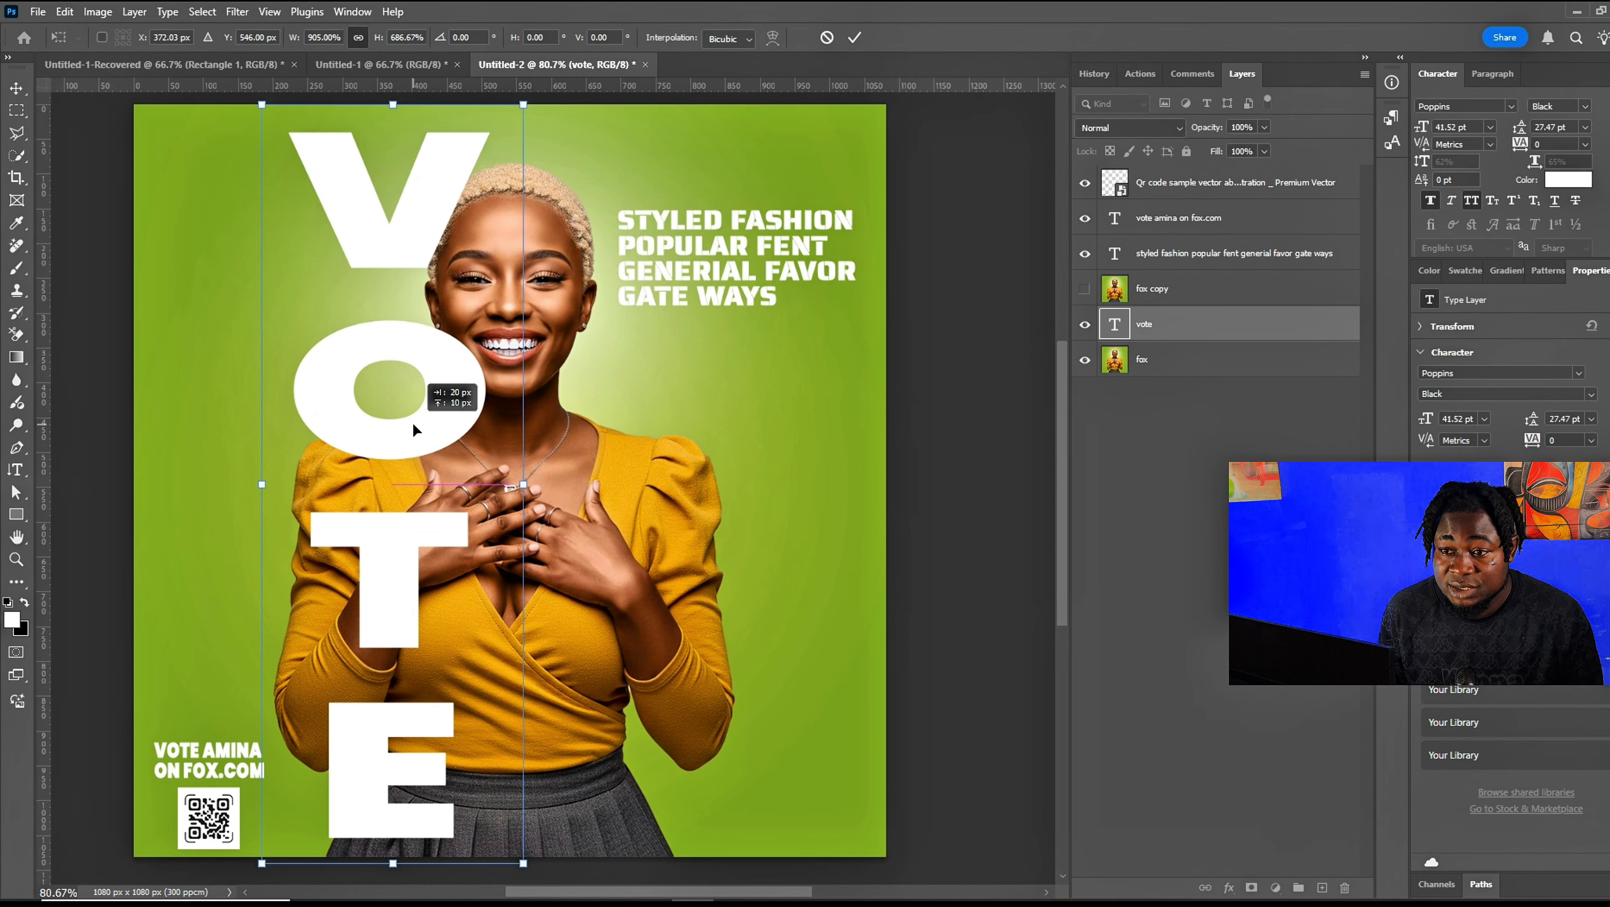
{"action": "left_click_drag", "start_coordinate": [411, 421], "coordinate": [412, 421]}
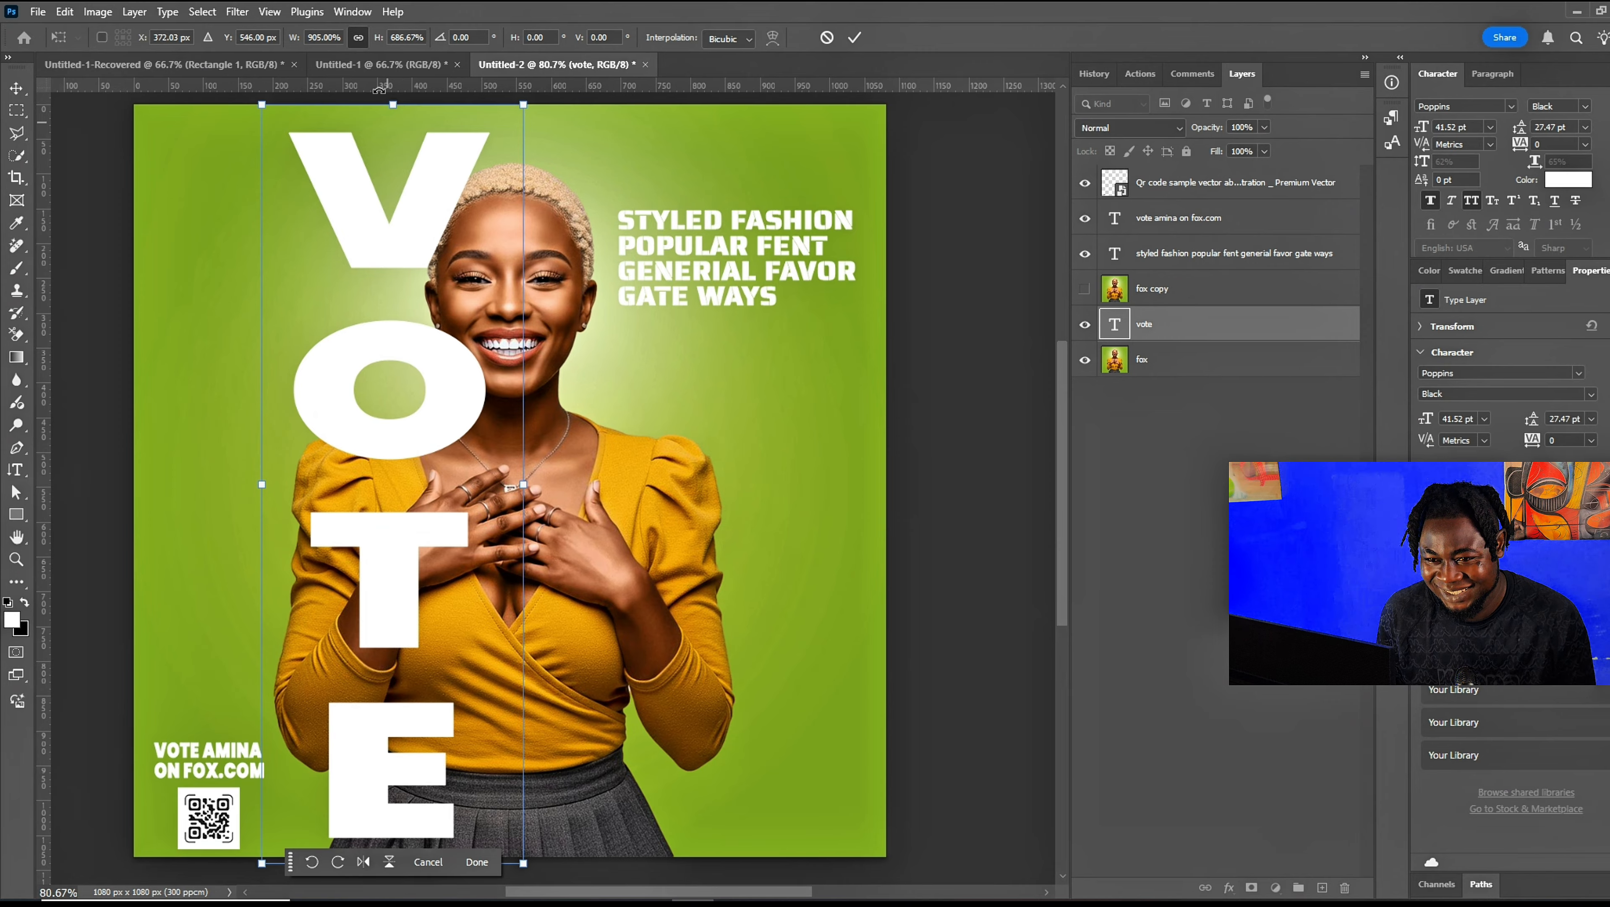
{"action": "left_click_drag", "start_coordinate": [392, 104], "coordinate": [392, 98]}
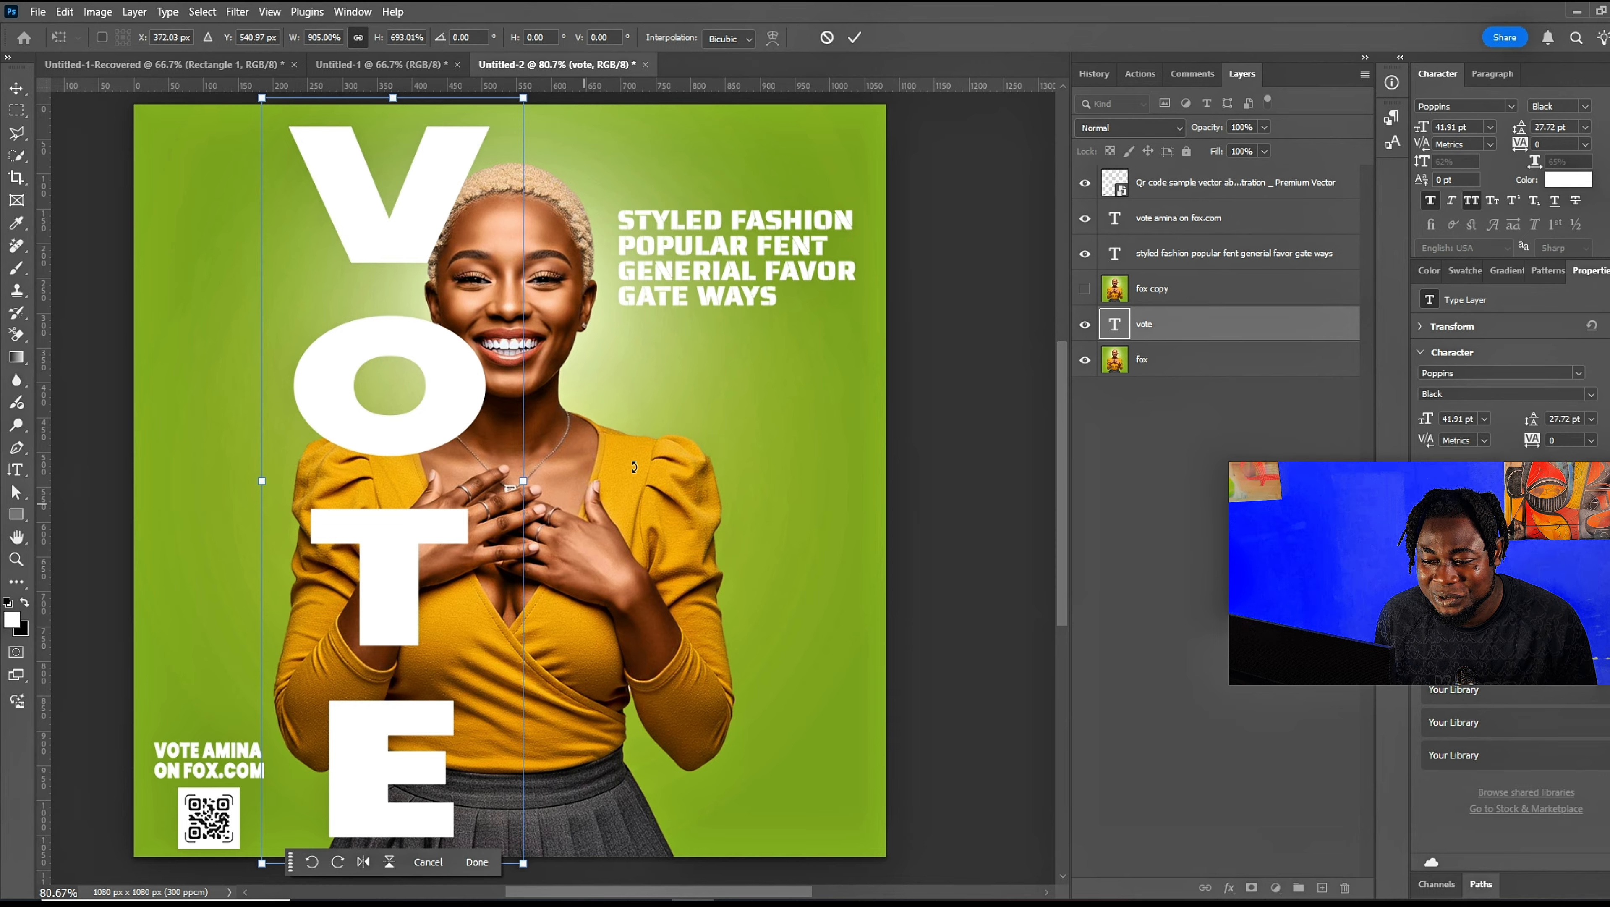
{"action": "left_click", "coordinate": [854, 39]}
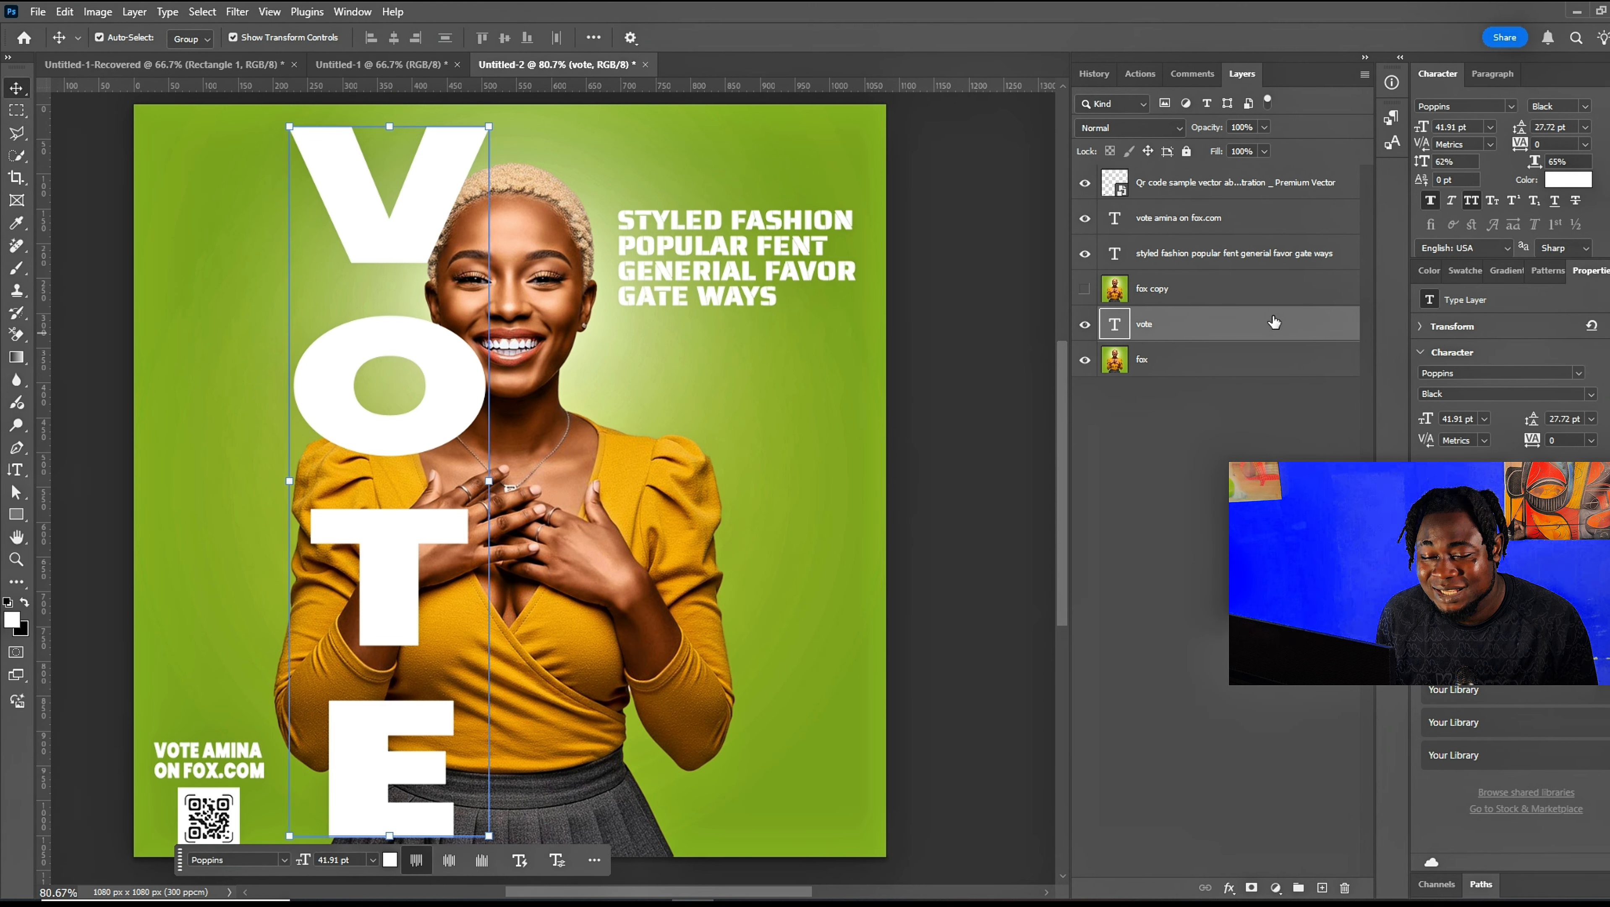
Show the fox copy layer to check how it covers the VOTE text, and hide it again.
{"action": "left_click", "coordinate": [1261, 288]}
{"action": "left_click", "coordinate": [1084, 289]}
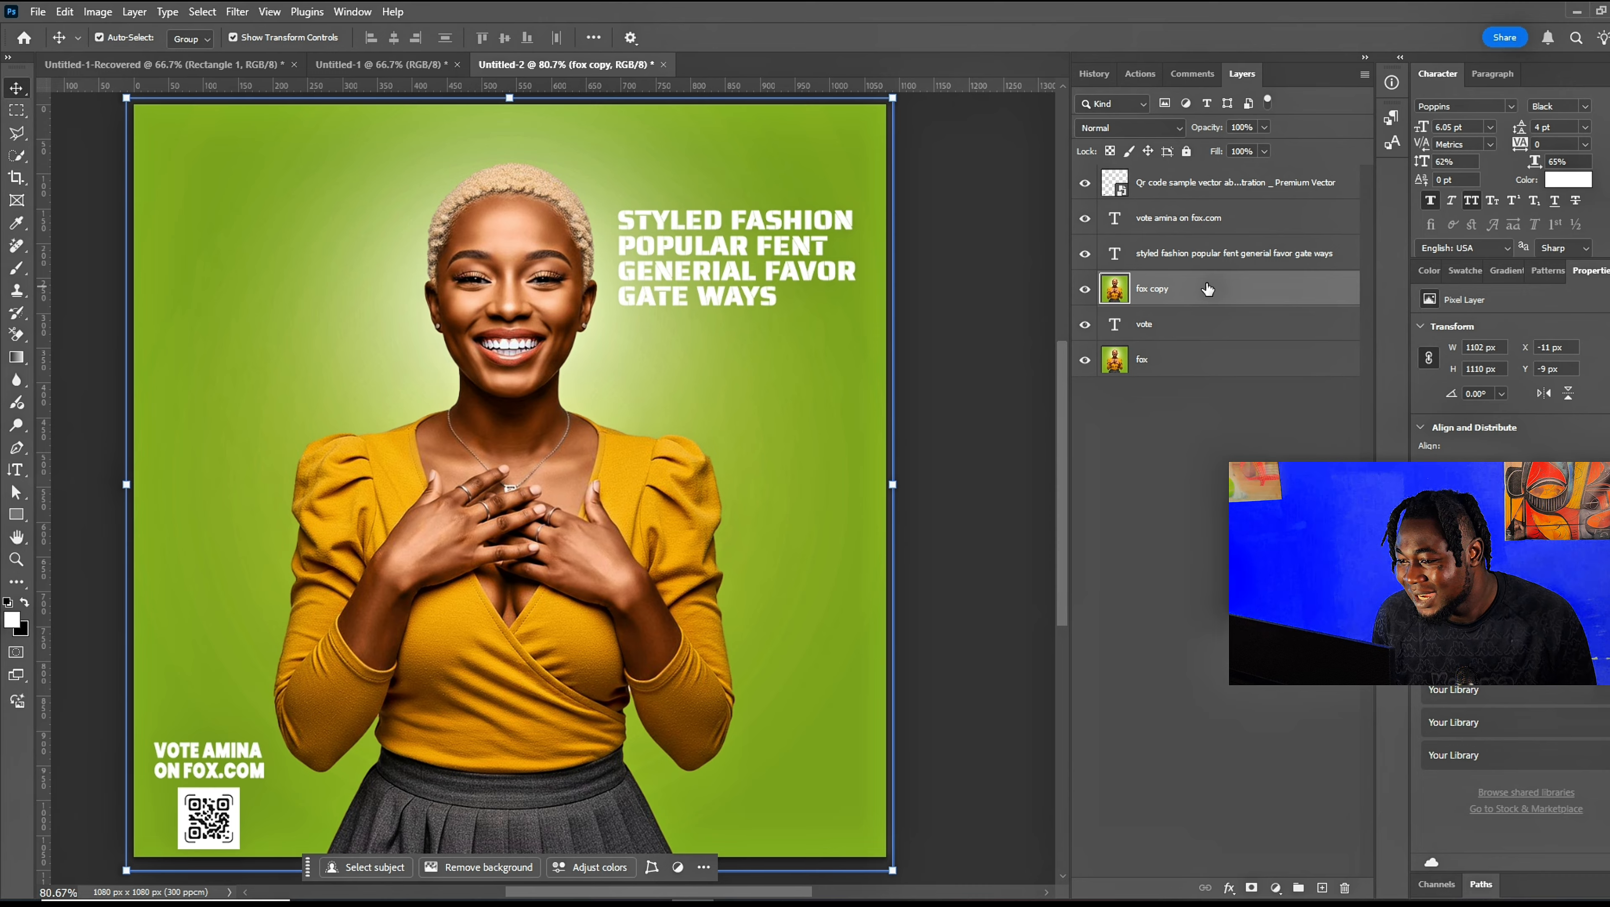
{"action": "left_click", "coordinate": [1085, 289]}
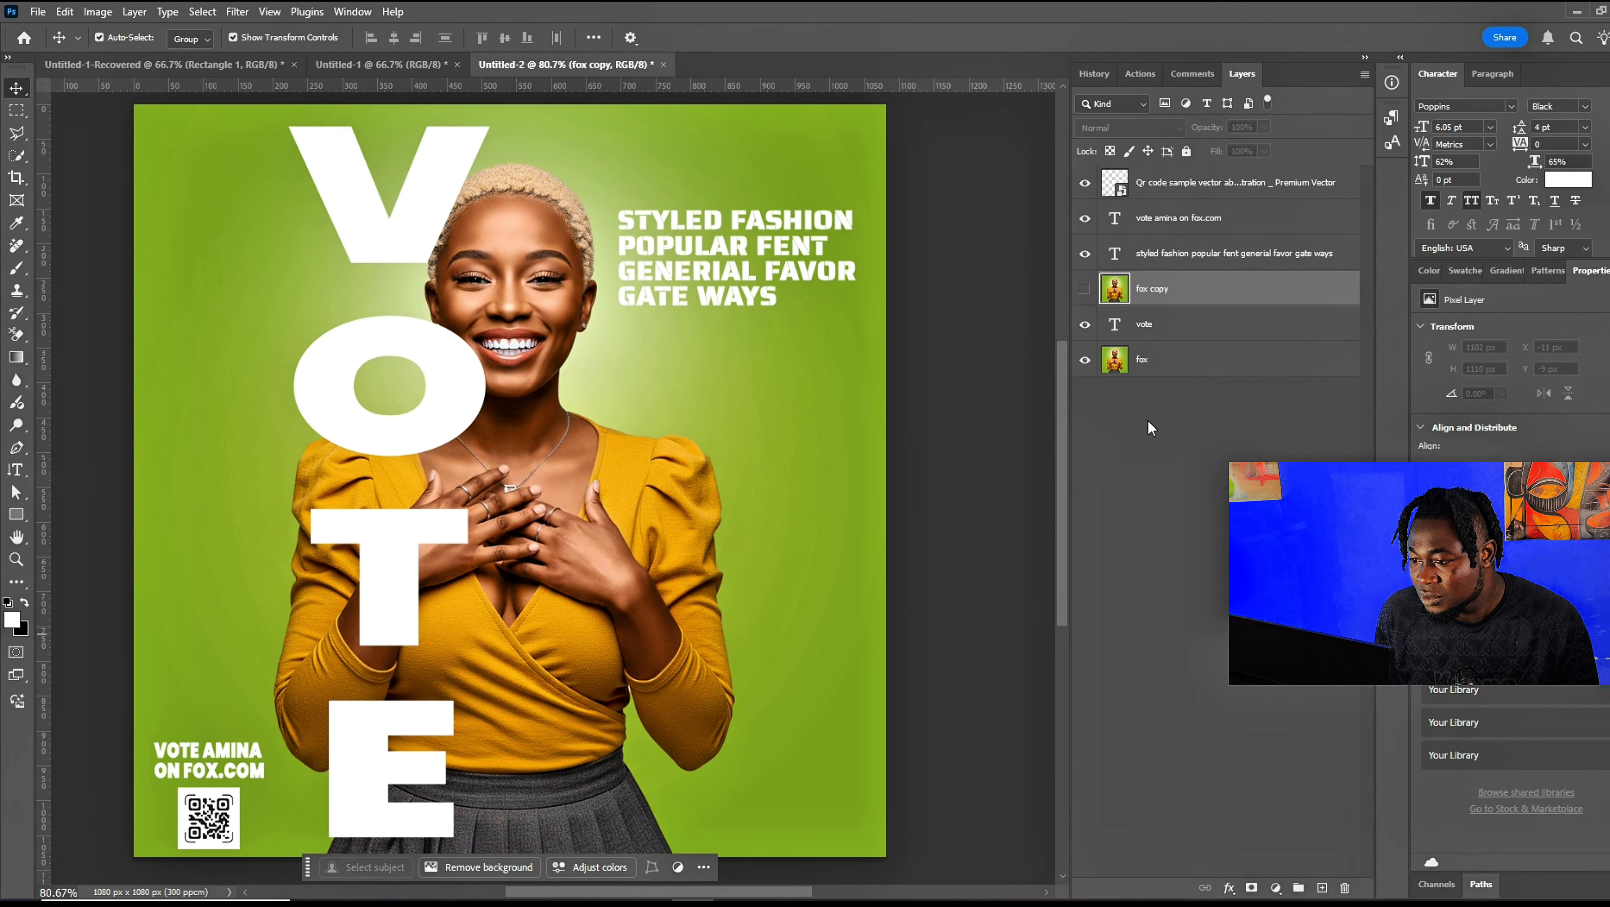
Draw a rectangle about 496 × 1098 px over the poster's left part and fill it with the recently used yellow-green.
{"action": "left_click", "coordinate": [16, 513]}
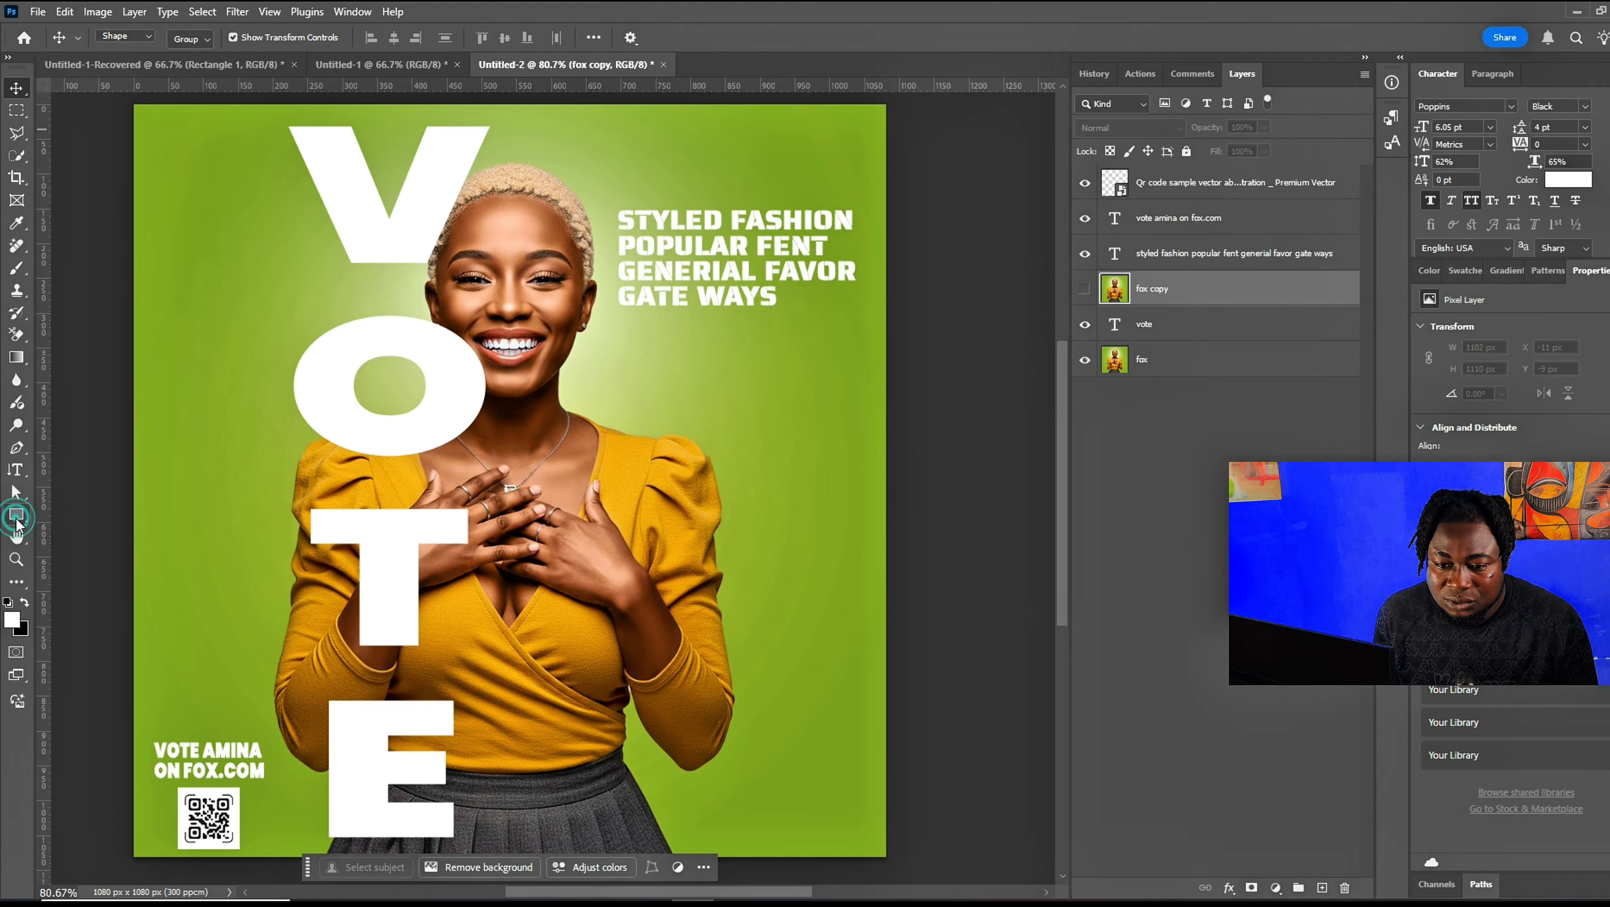
{"action": "left_click_drag", "start_coordinate": [132, 100], "coordinate": [478, 865]}
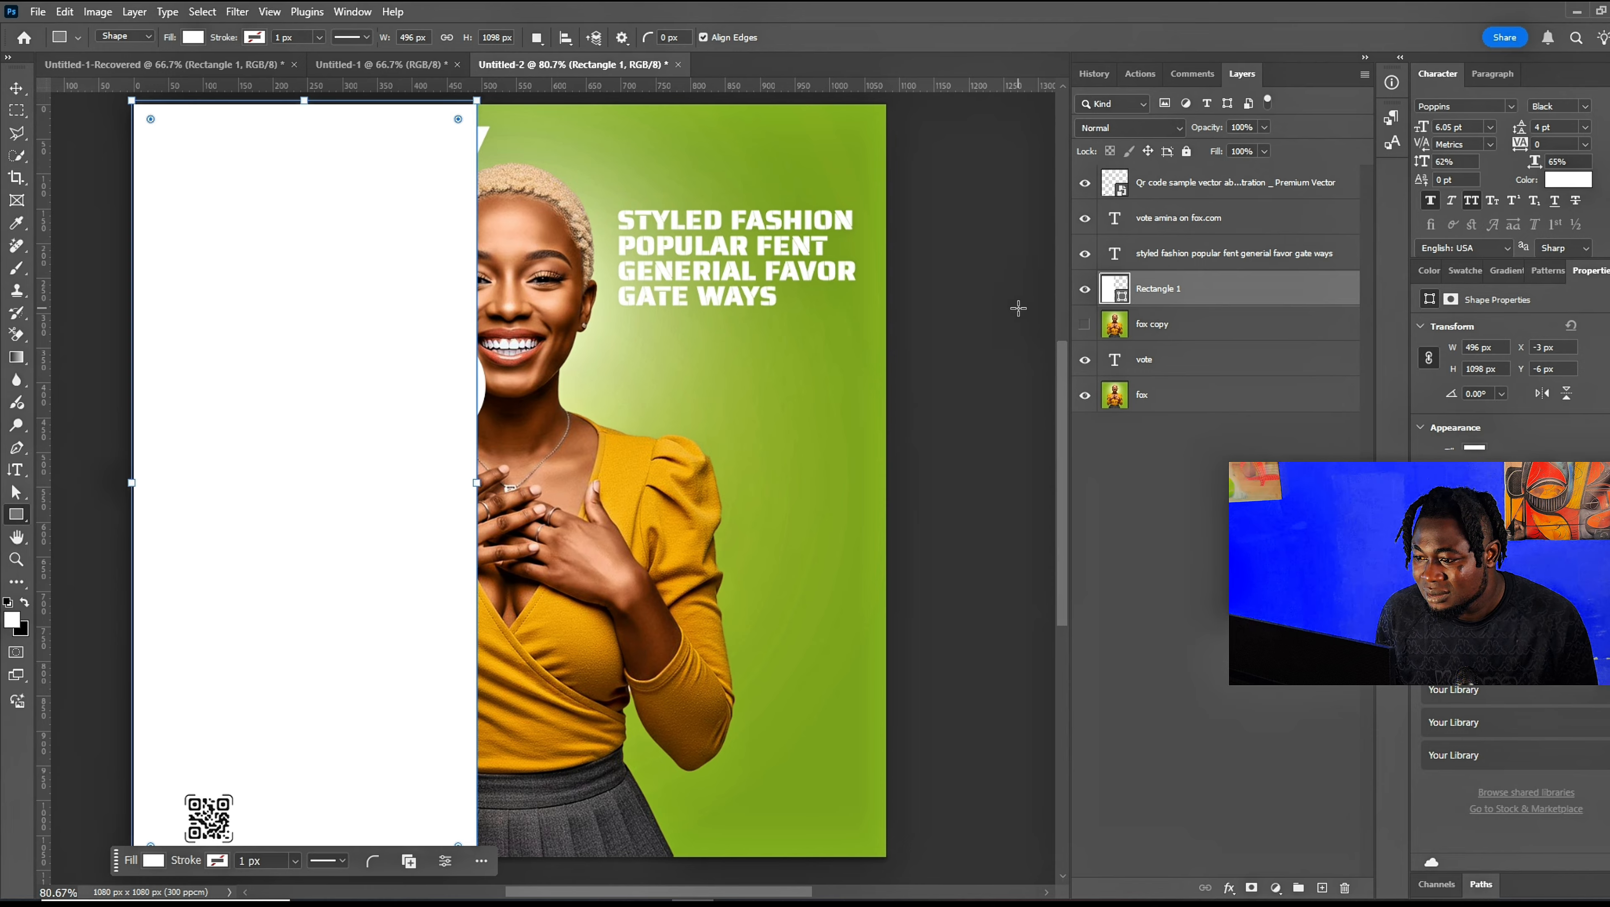
{"action": "left_click", "coordinate": [156, 866]}
{"action": "left_click", "coordinate": [143, 661]}
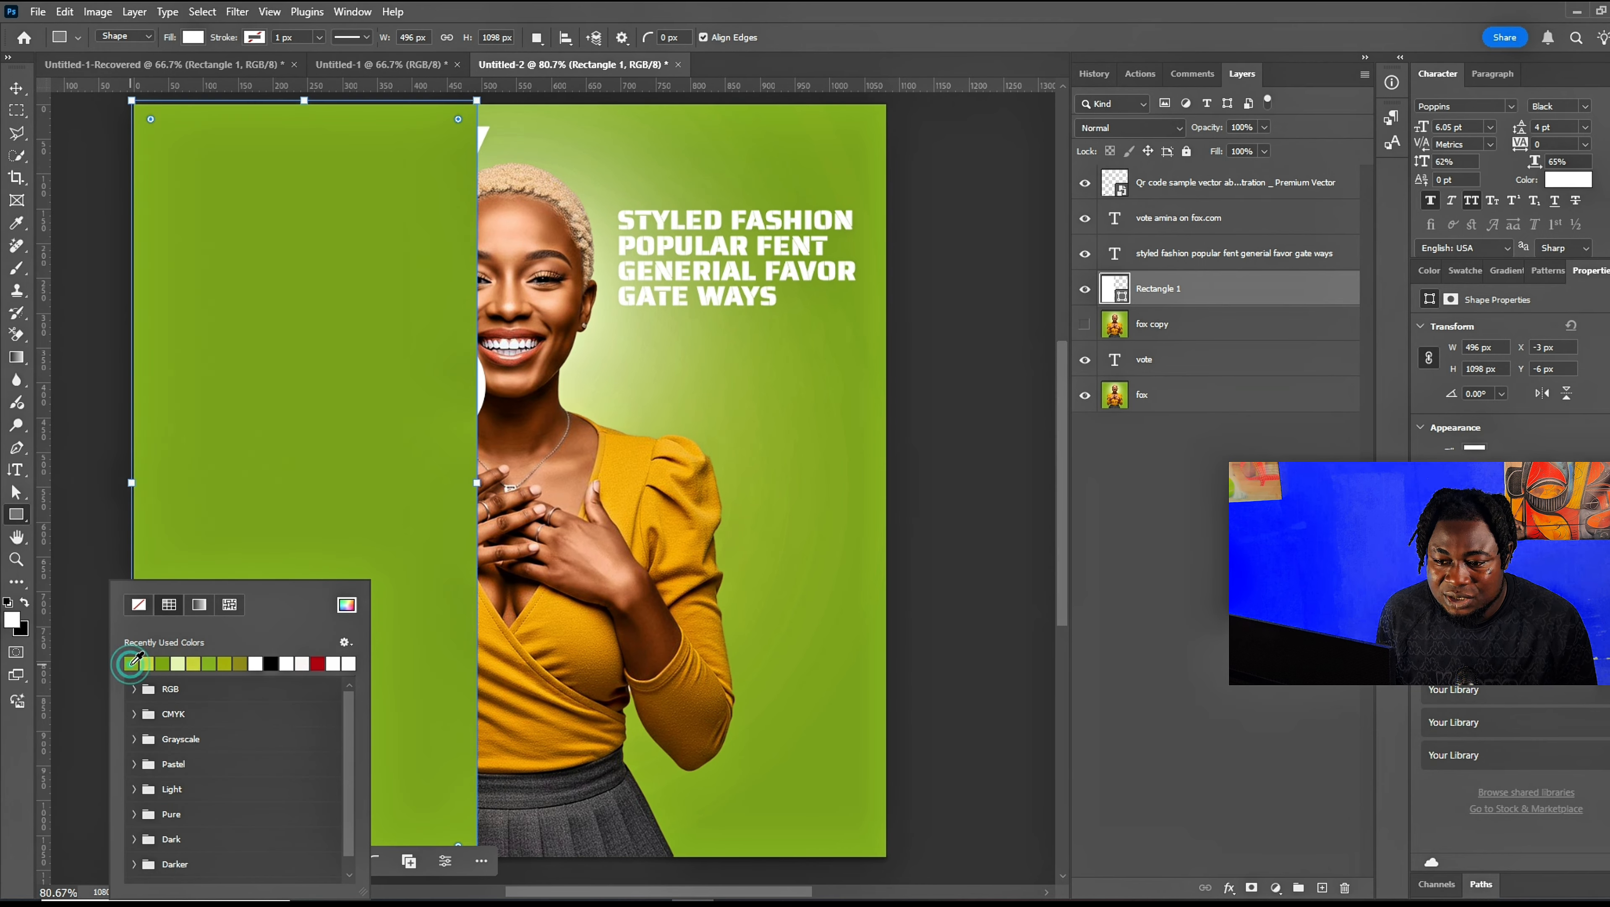
{"action": "left_click", "coordinate": [154, 661]}
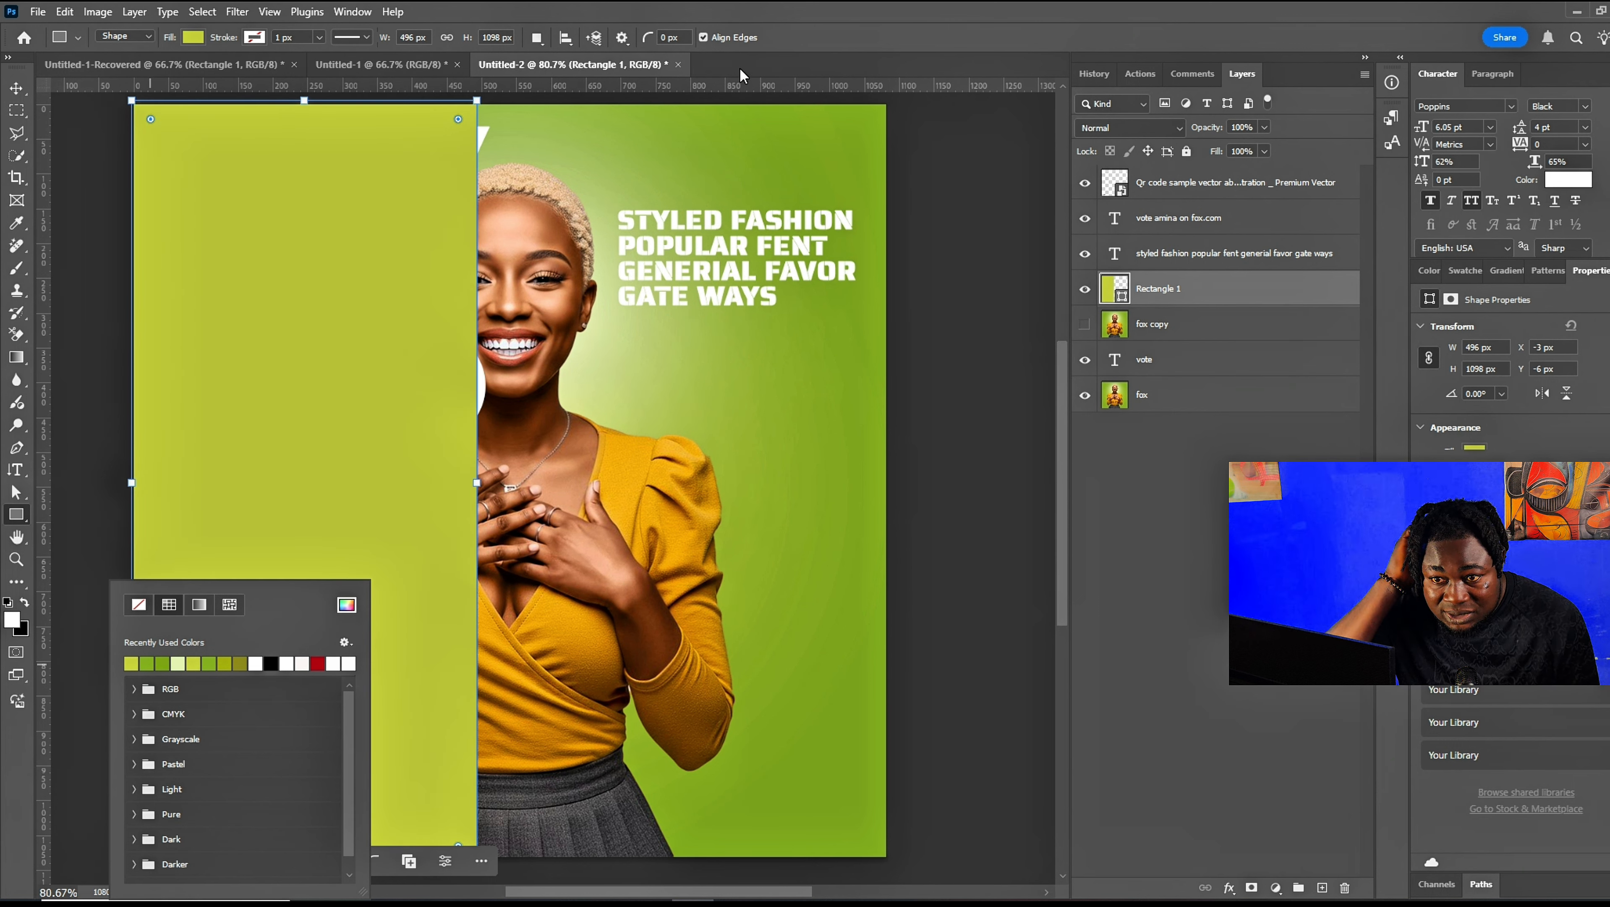
{"action": "left_click", "coordinate": [16, 92]}
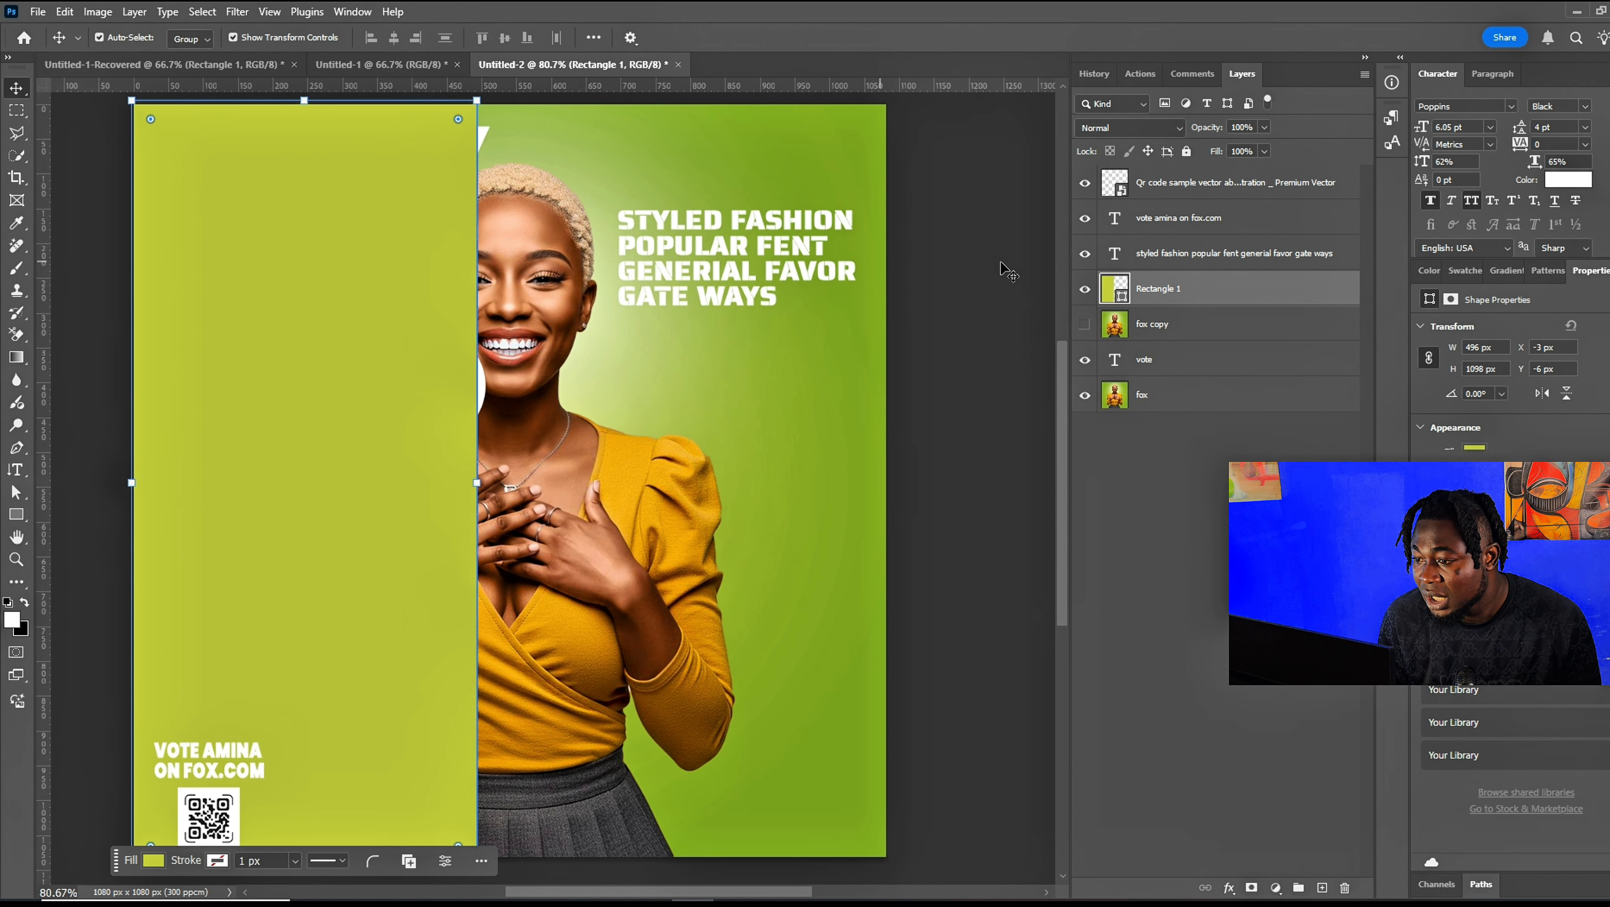
Move the yellow-green rectangle layer below the vote text layer, directly above the fox layer.
{"action": "left_click", "coordinate": [1025, 318]}
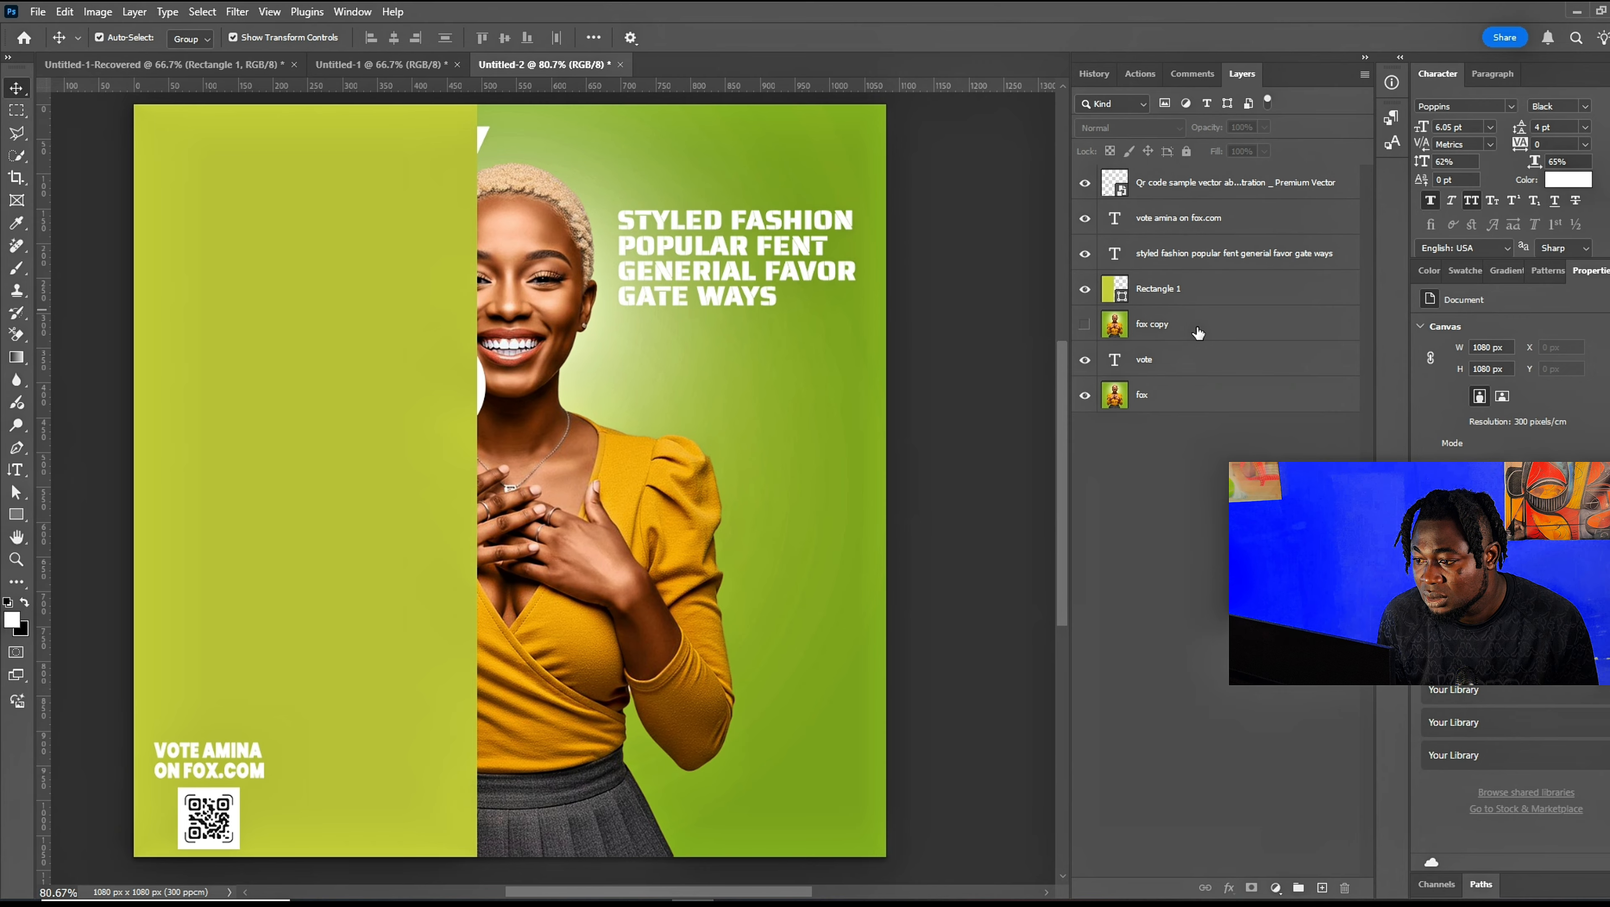
{"action": "left_click", "coordinate": [1204, 280]}
{"action": "left_click_drag", "start_coordinate": [1202, 286], "coordinate": [1219, 373]}
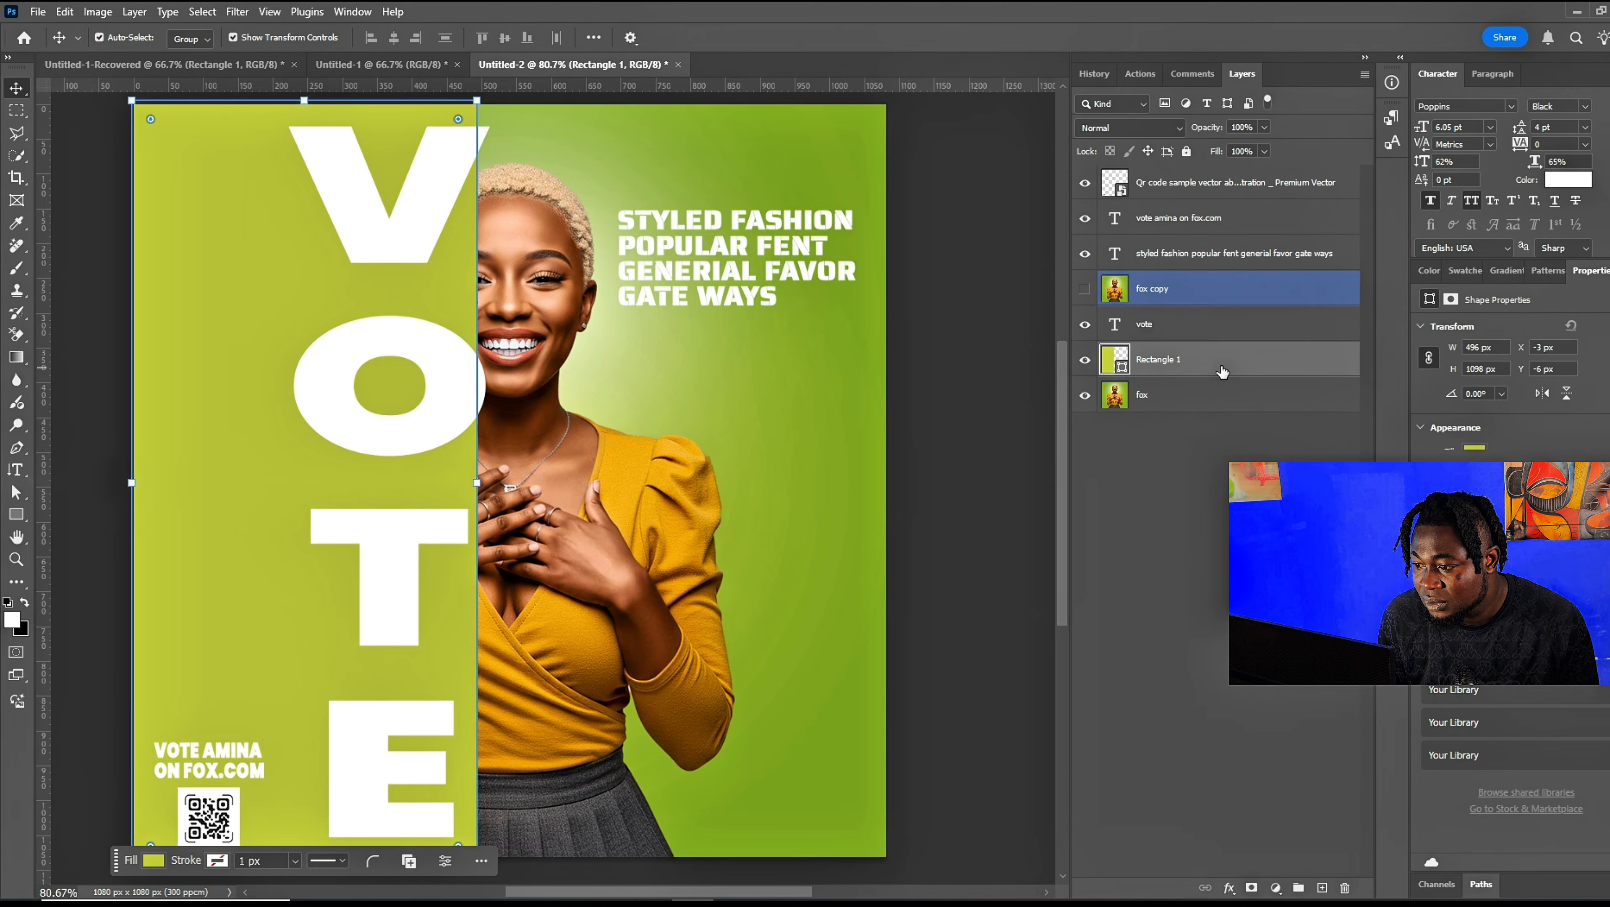
Show the fox copy layer and clip it to the vote text with a clipping mask.
{"action": "left_click", "coordinate": [1220, 287]}
{"action": "left_click", "coordinate": [1085, 289]}
{"action": "right_click", "coordinate": [1216, 292]}
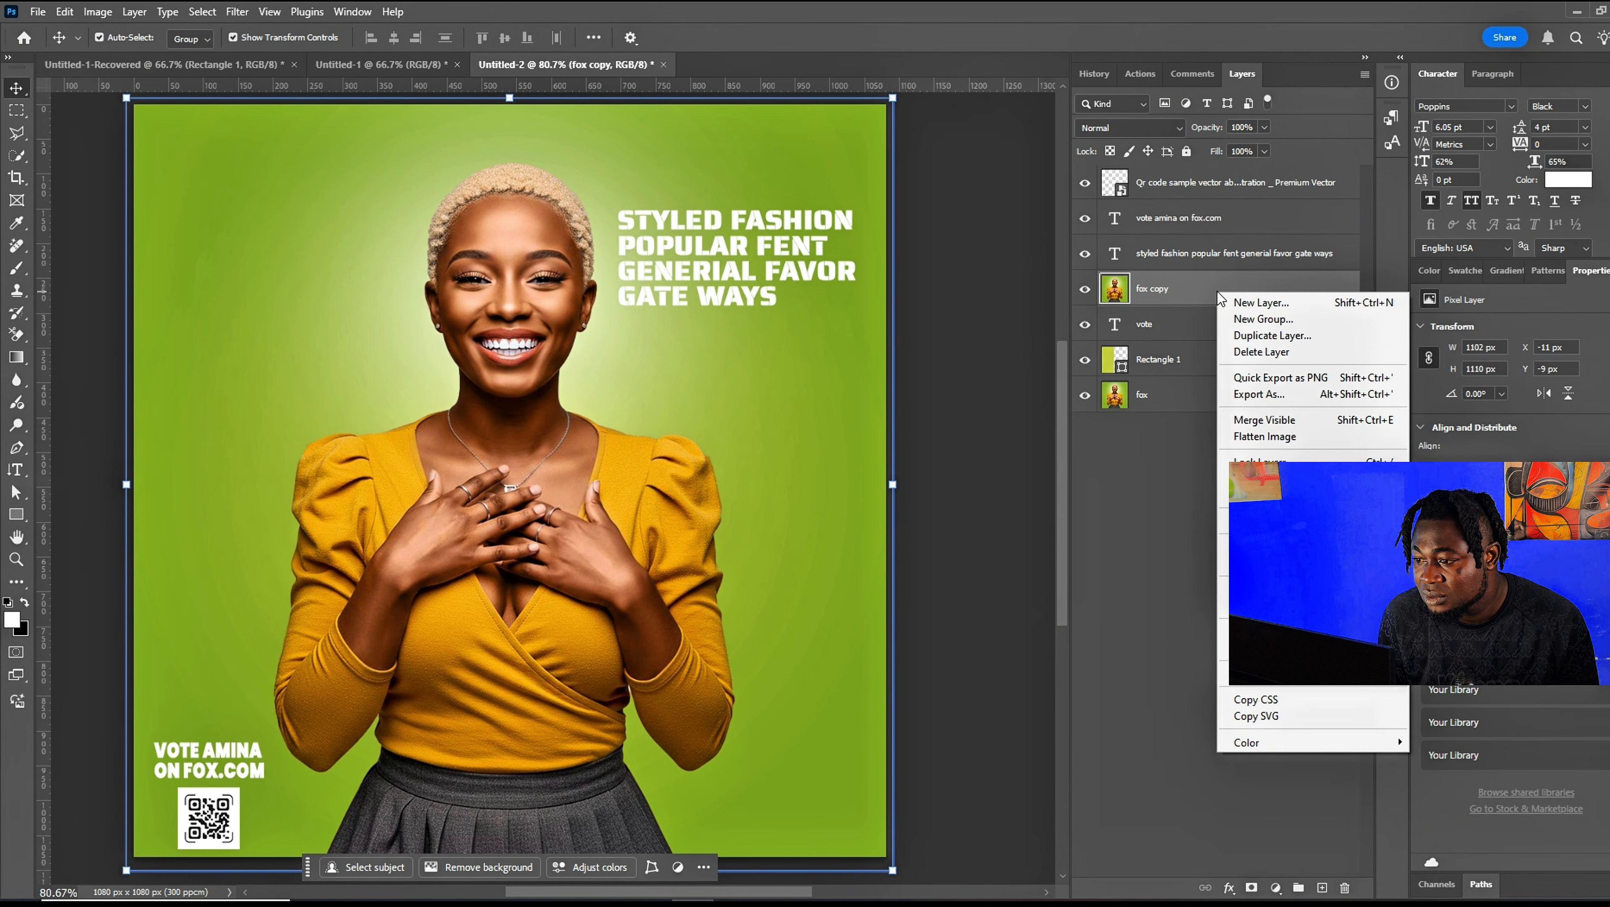
{"action": "left_click", "coordinate": [1264, 673]}
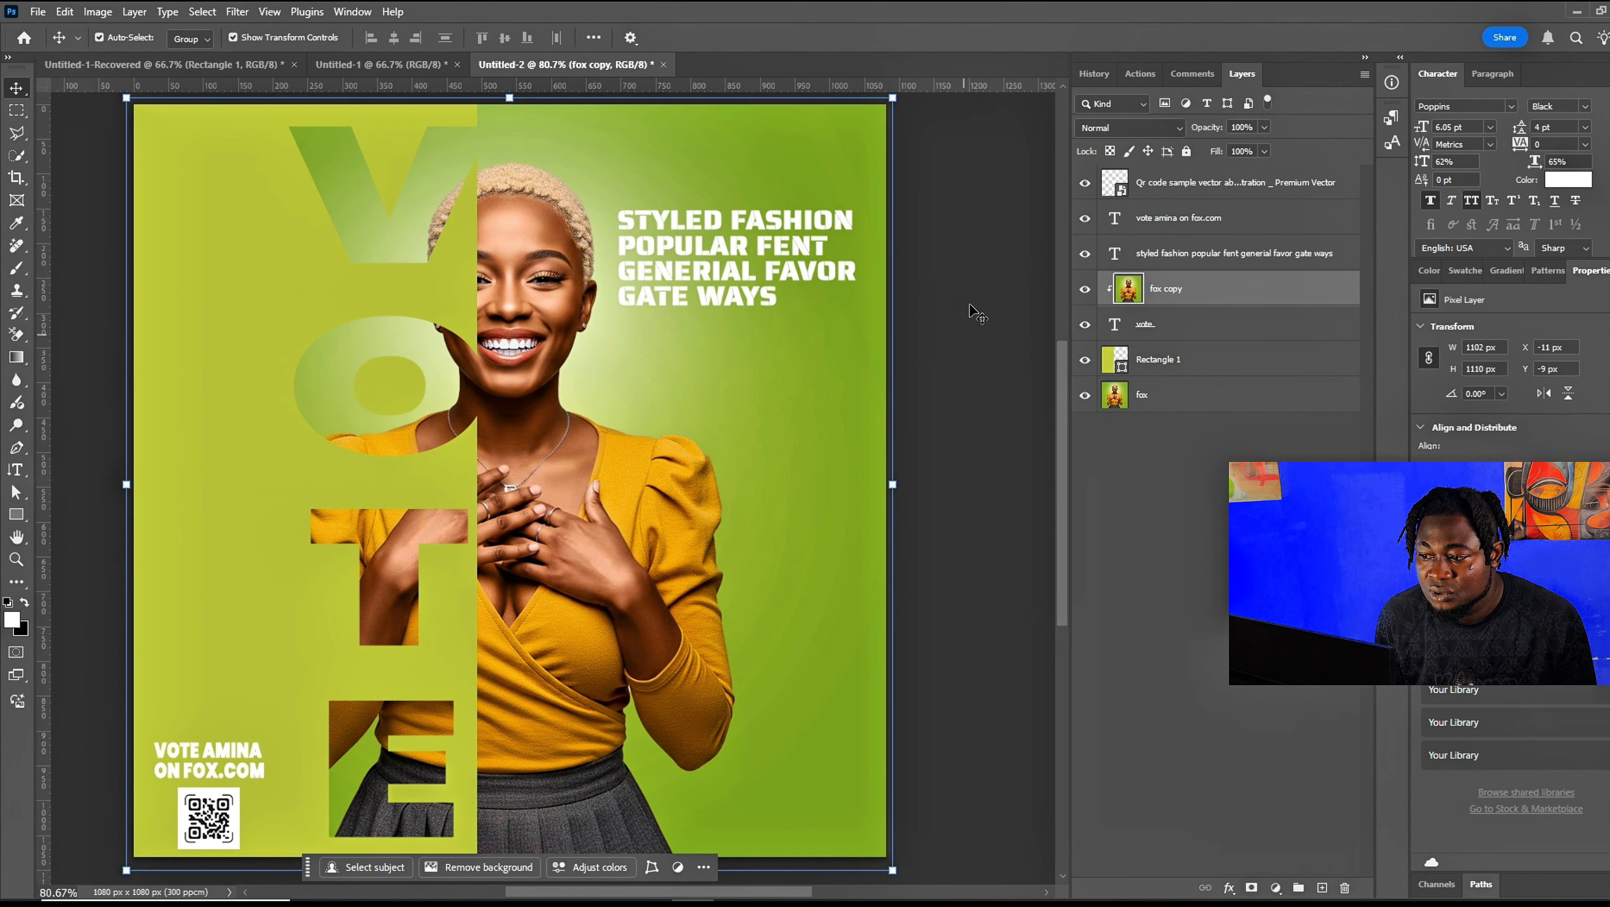
{"action": "left_click", "coordinate": [984, 301]}
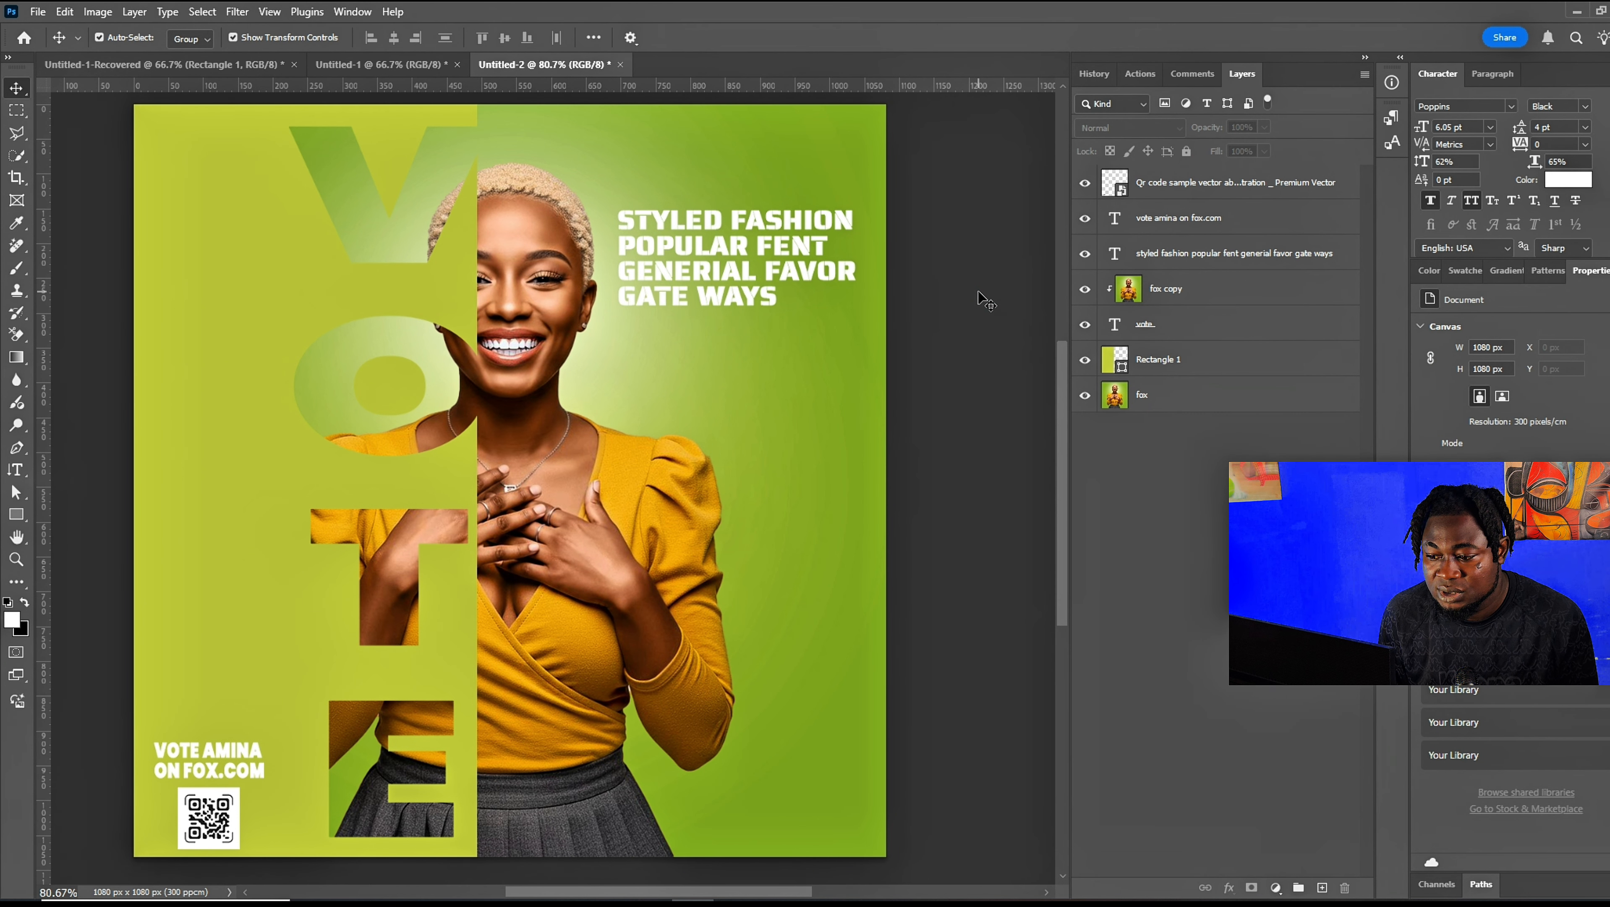
Recolor the yellow-green rectangle with the darker olive green 89901d.
{"action": "left_click", "coordinate": [1108, 310]}
{"action": "left_click", "coordinate": [949, 349]}
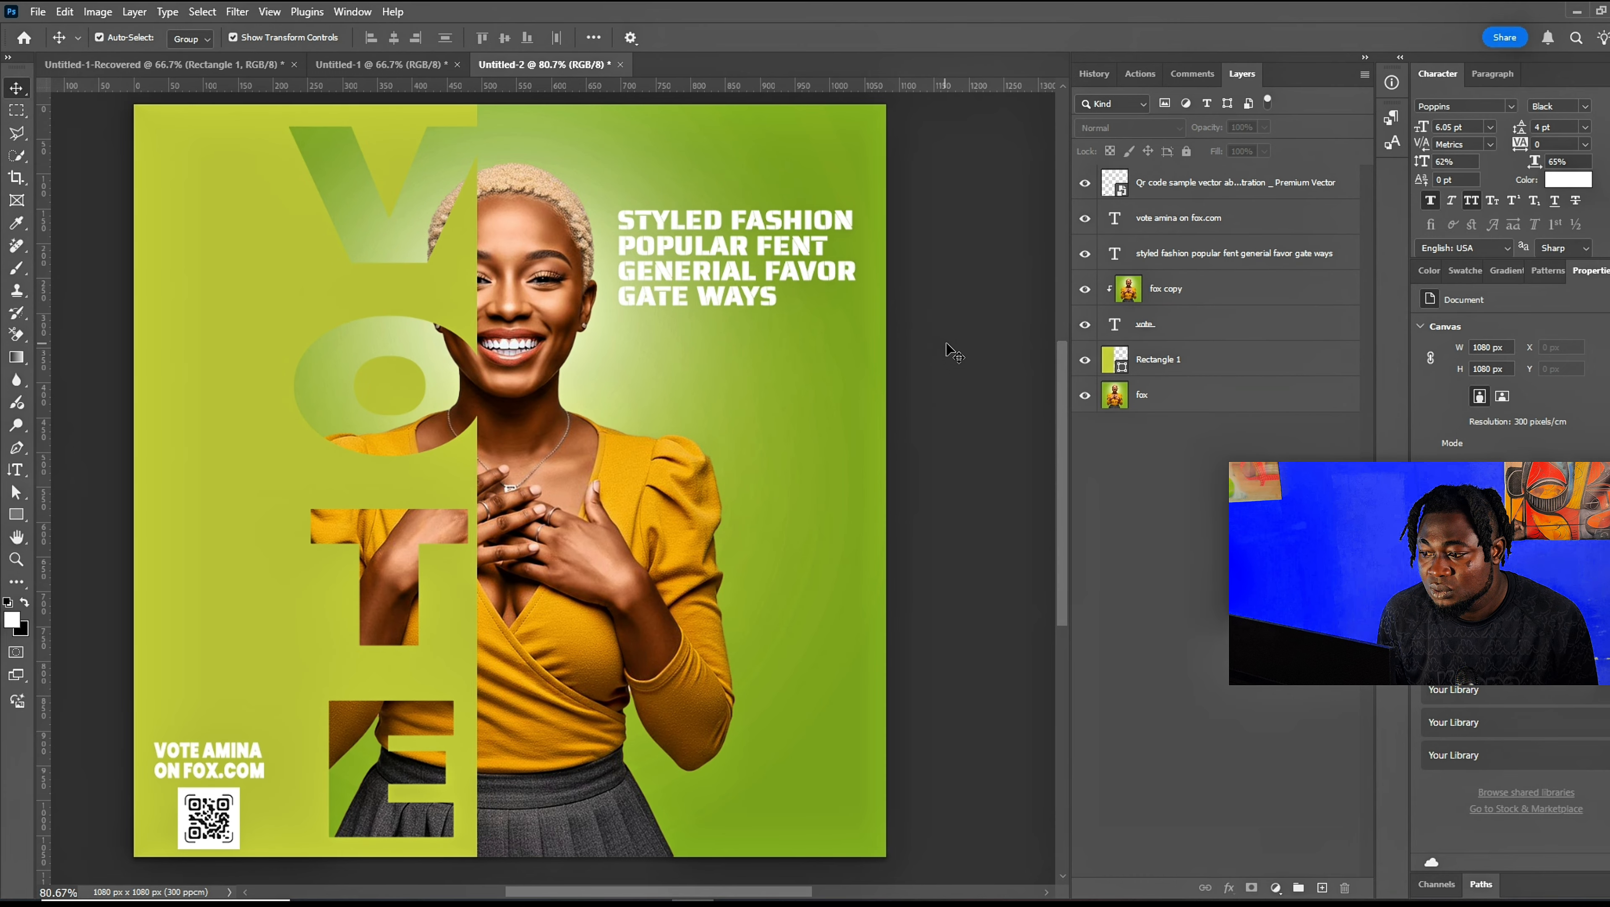
{"action": "left_click", "coordinate": [1133, 322]}
{"action": "left_click", "coordinate": [1123, 365]}
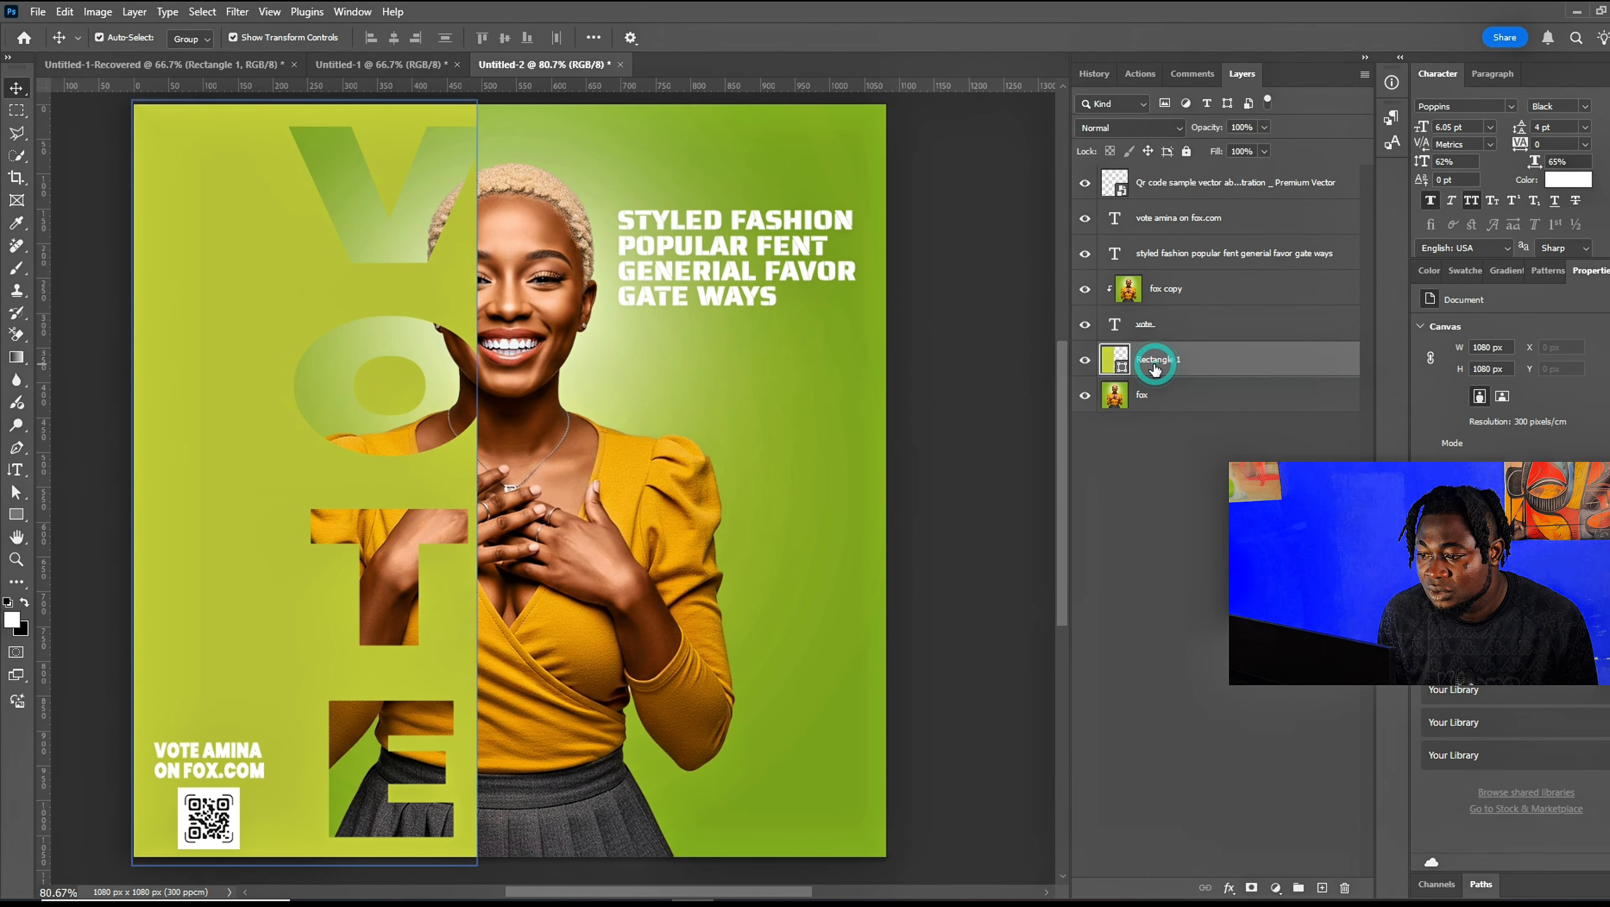
{"action": "double_click", "coordinate": [1121, 367]}
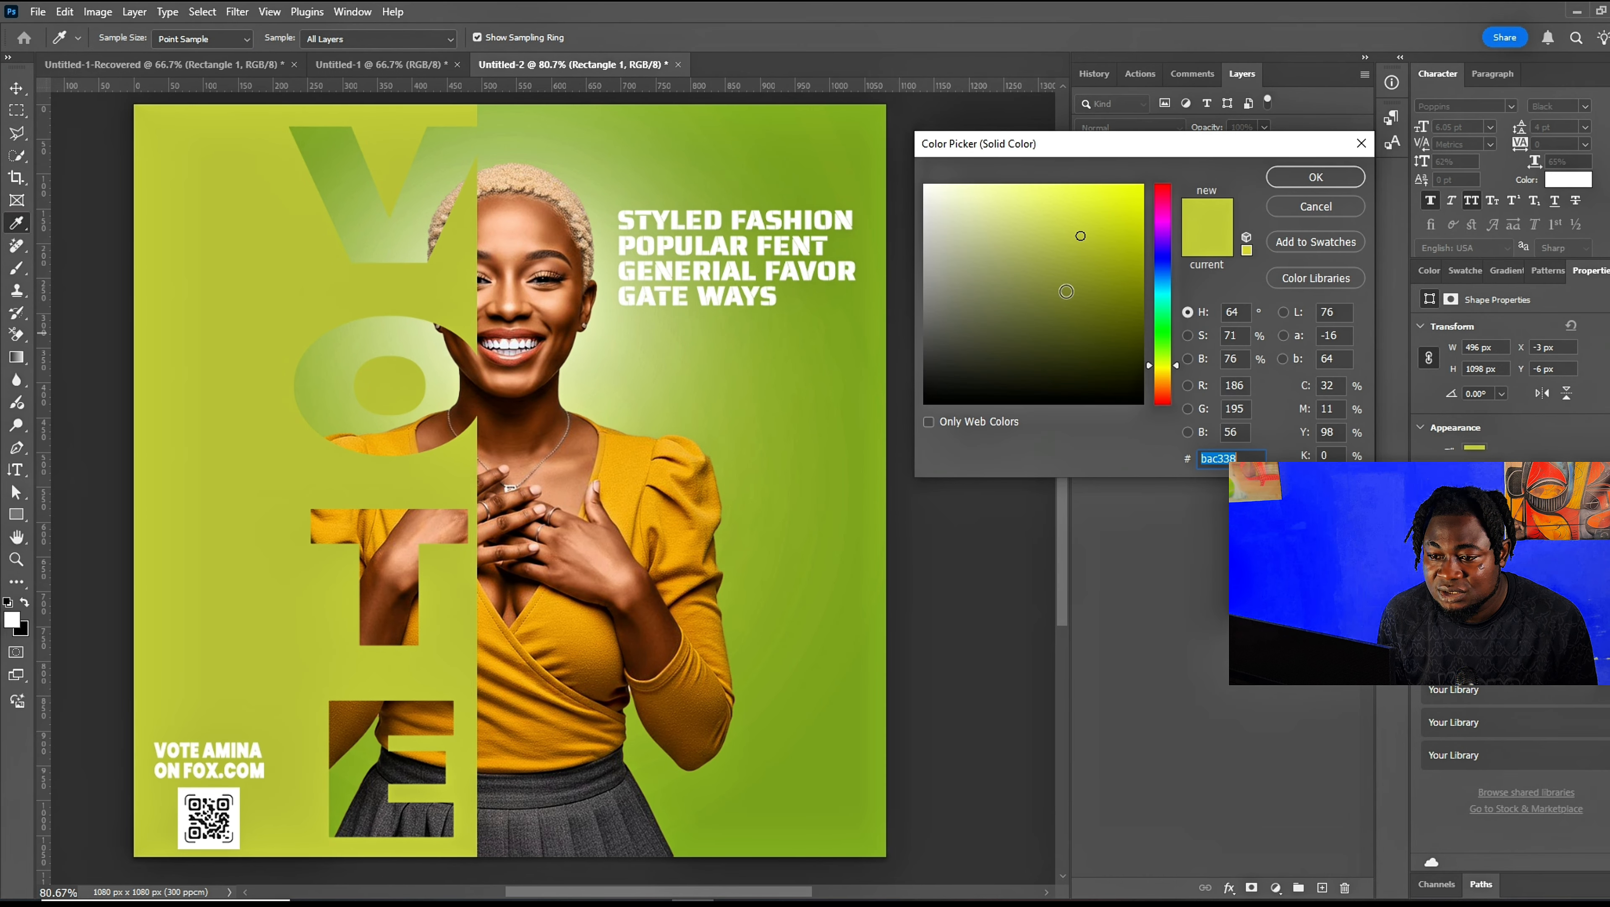
{"action": "left_click", "coordinate": [1099, 281]}
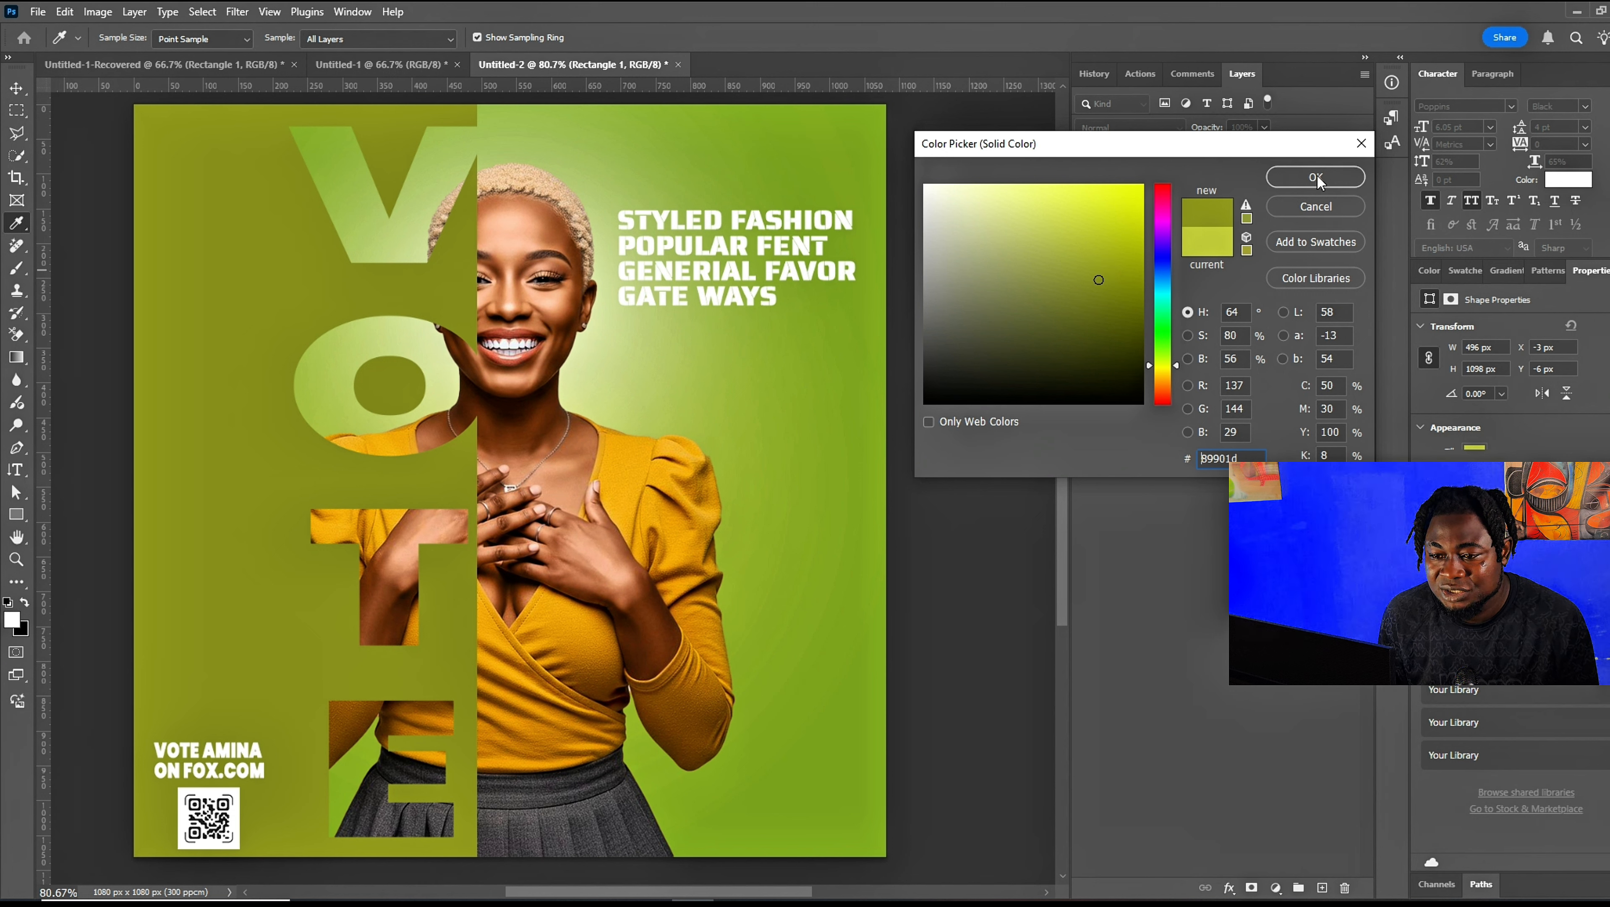
{"action": "left_click_drag", "start_coordinate": [1240, 458], "coordinate": [1180, 475]}
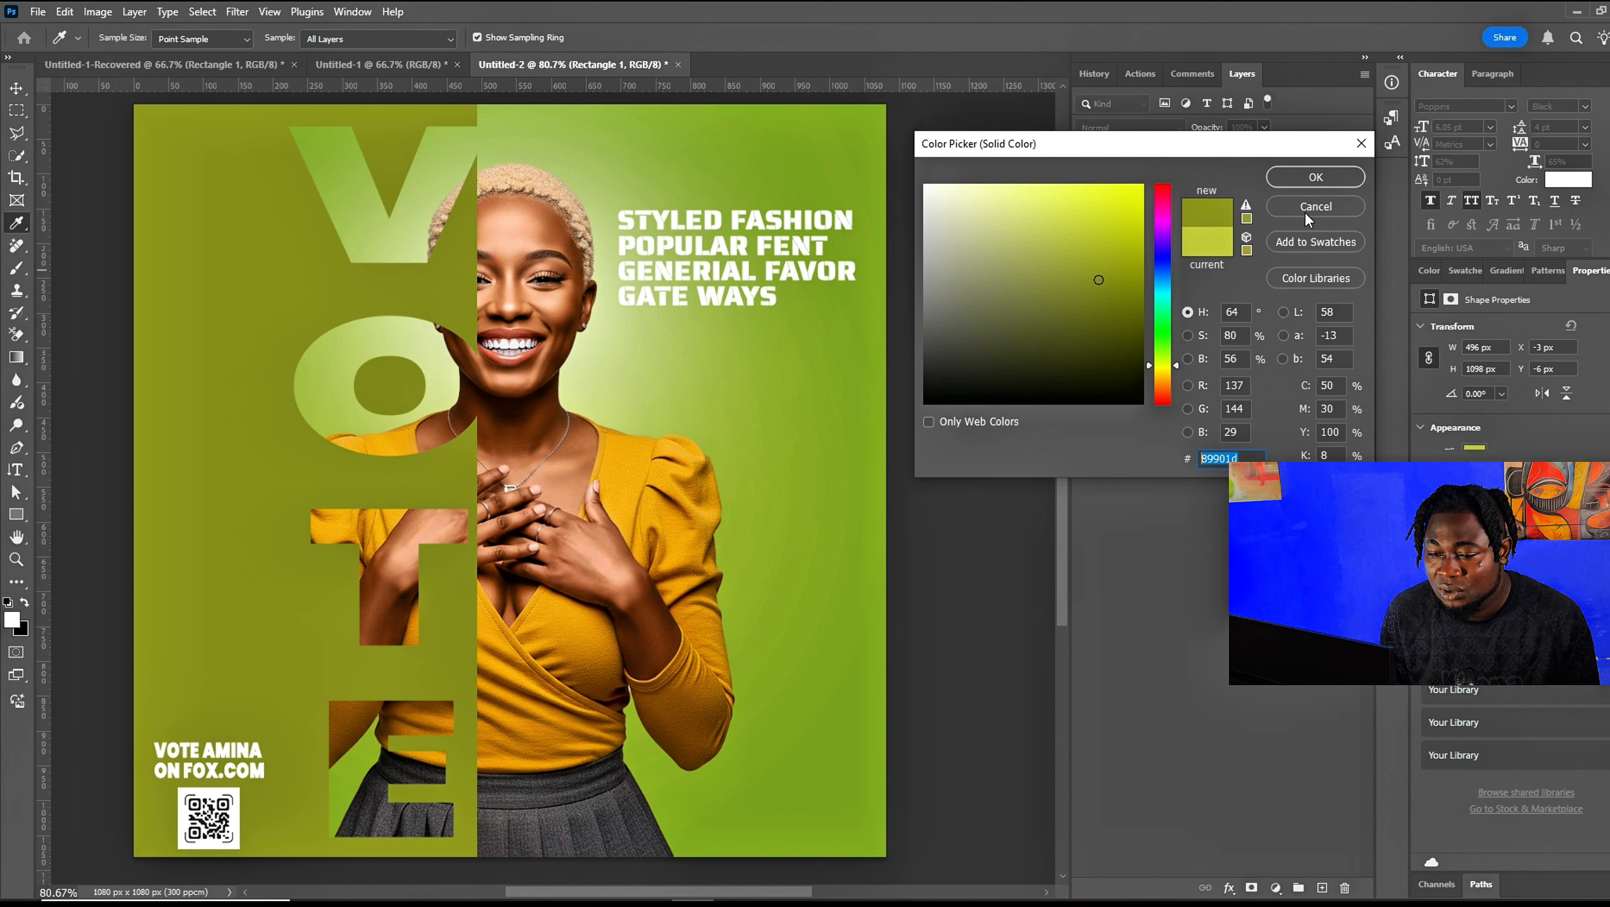
{"action": "left_click", "coordinate": [1313, 179]}
{"action": "left_click", "coordinate": [1005, 259]}
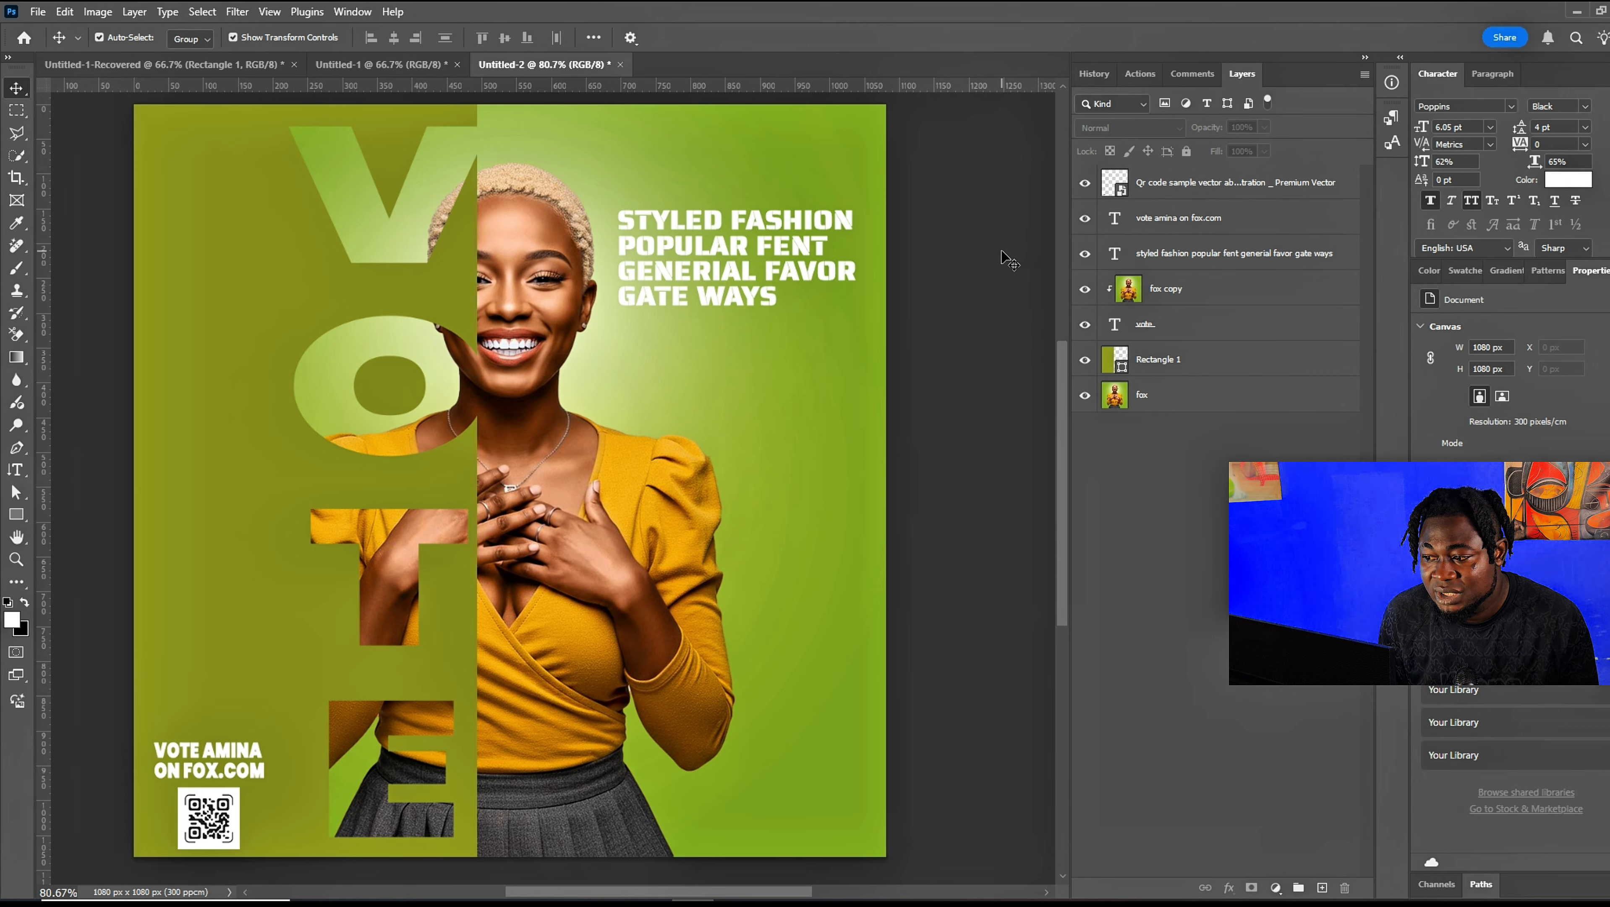
Add a layer mask to the olive rectangle and reduce the soft black brush to 125 px for painting on it.
{"action": "left_click", "coordinate": [829, 252]}
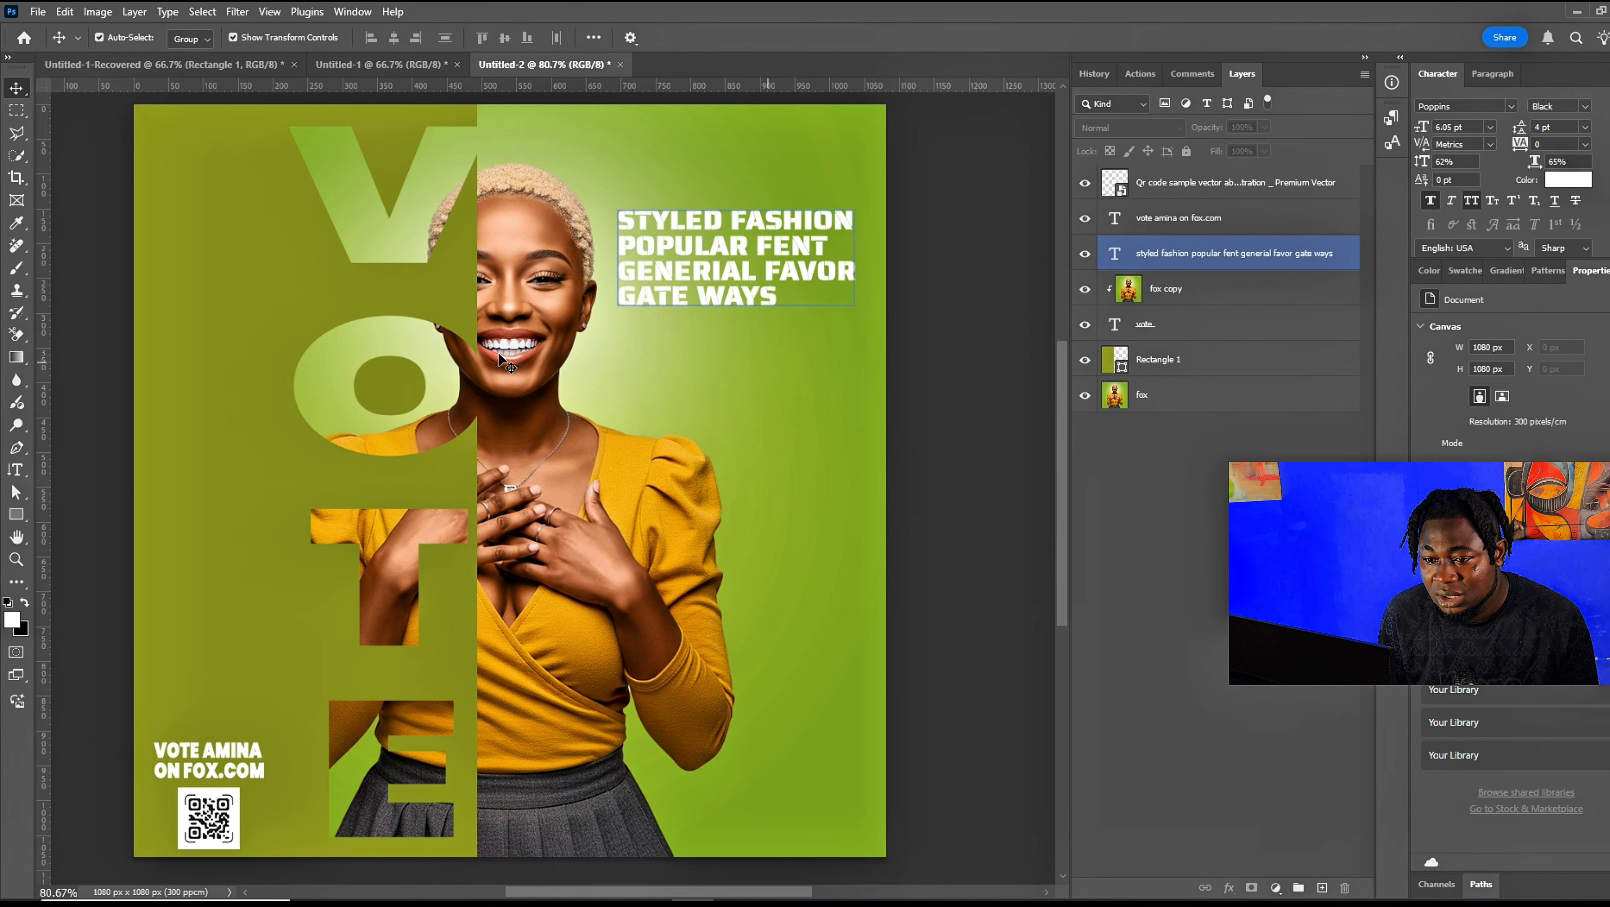
{"action": "left_click", "coordinate": [1221, 359]}
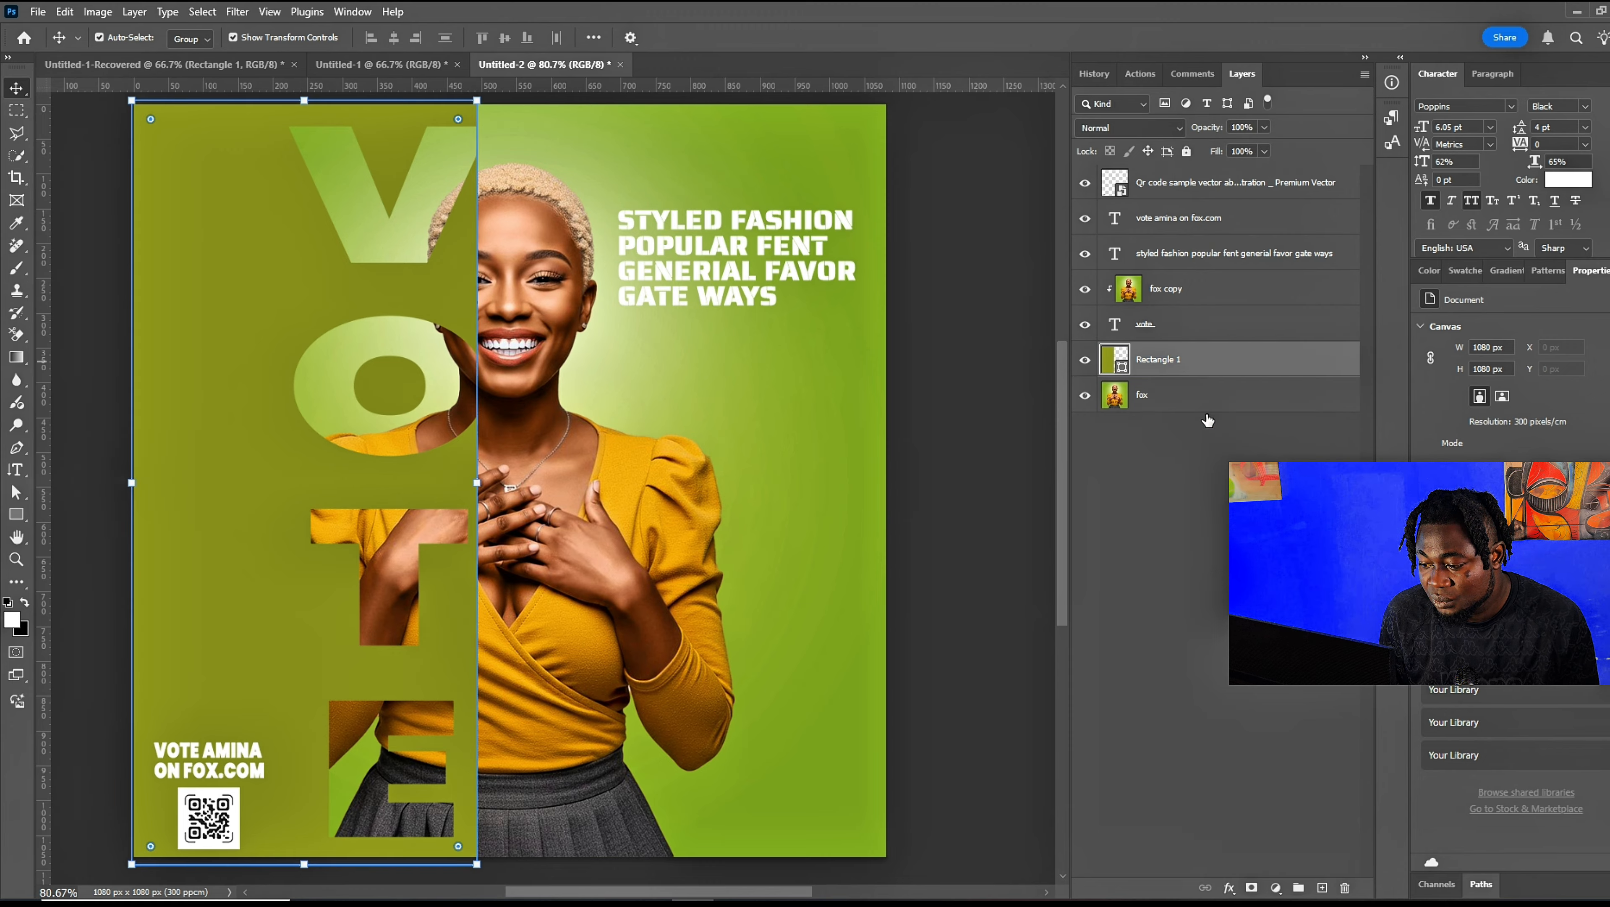
{"action": "left_click", "coordinate": [1251, 889]}
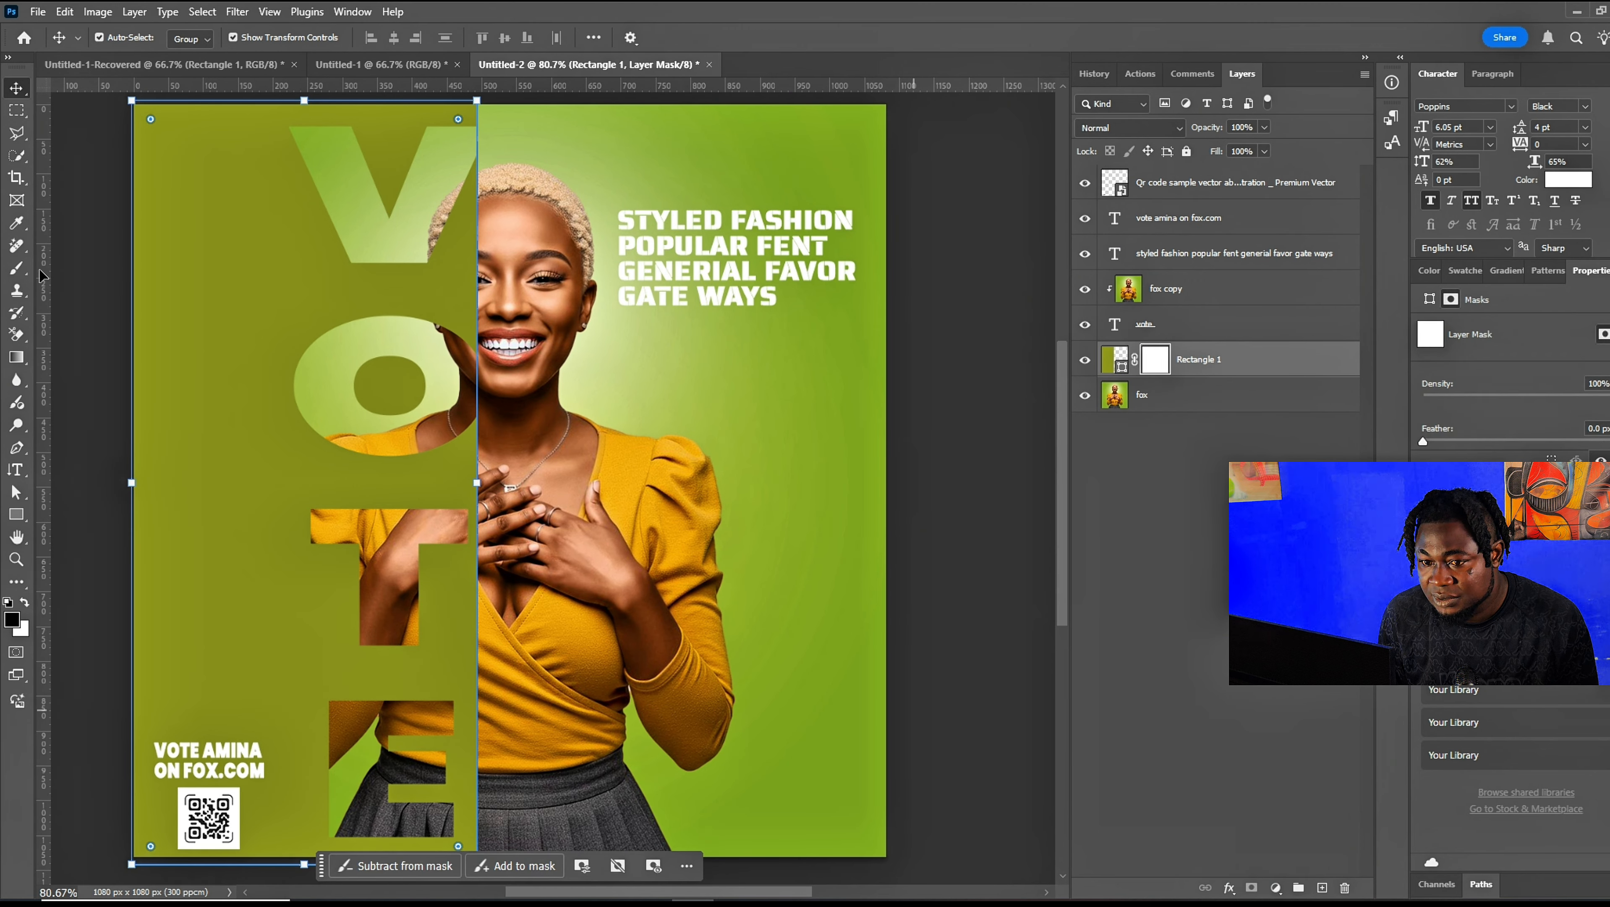
{"action": "left_click", "coordinate": [16, 269]}
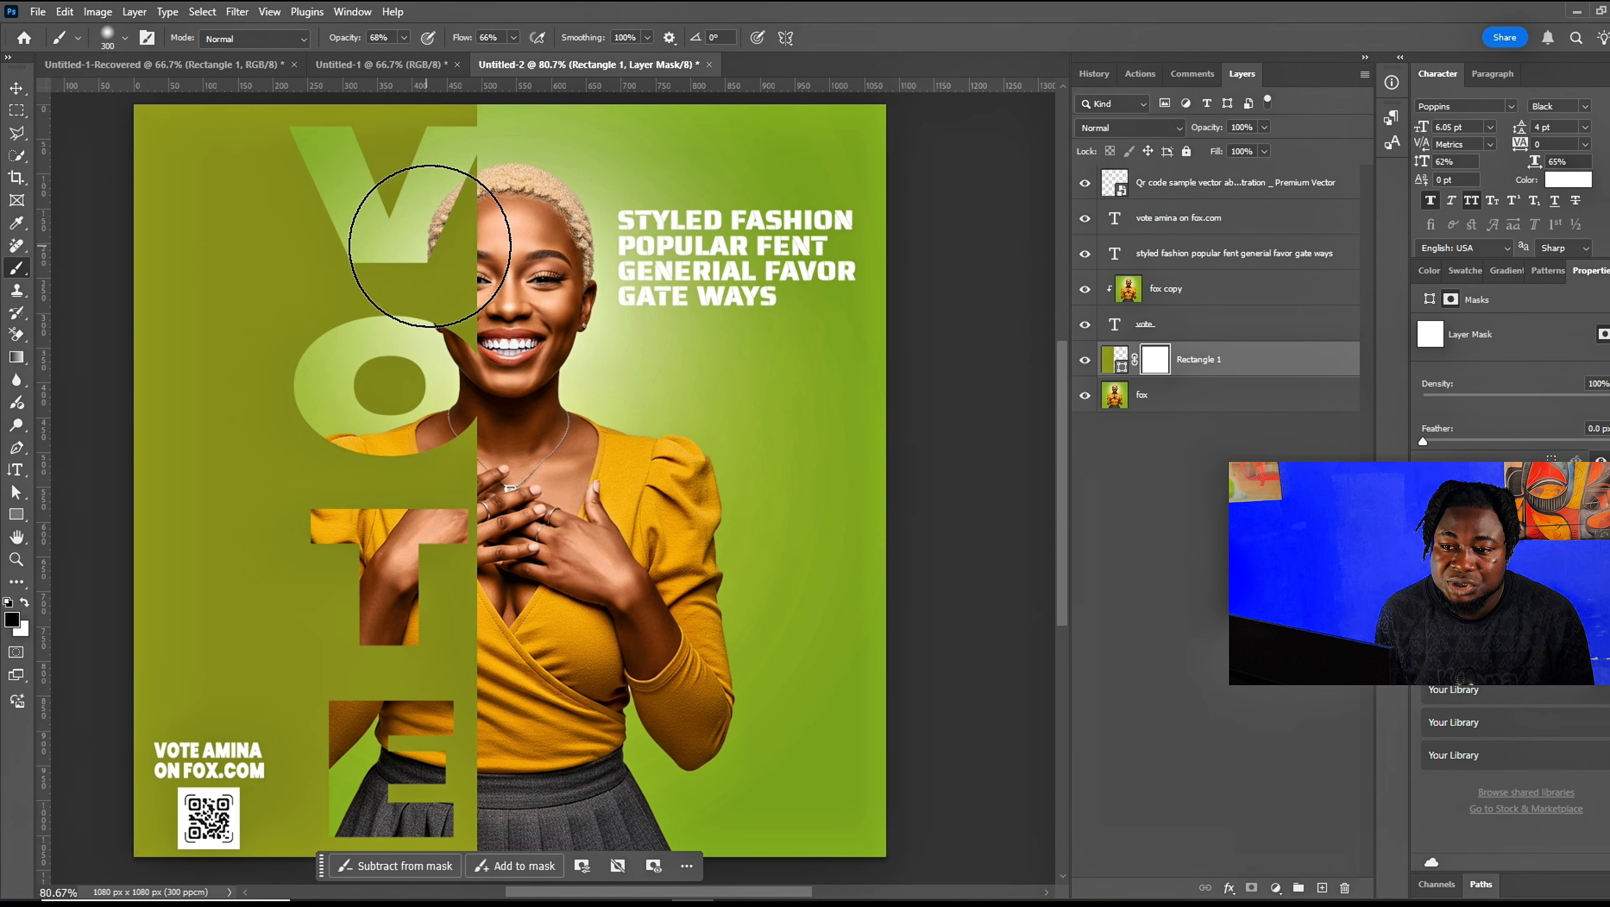
{"action": "key", "text": "bracketleft"}
{"action": "key", "text": "bracketleft"}
{"action": "key", "text": "bracketleft"}
{"action": "key", "text": "bracketleft"}
{"action": "key", "text": "bracketleft"}
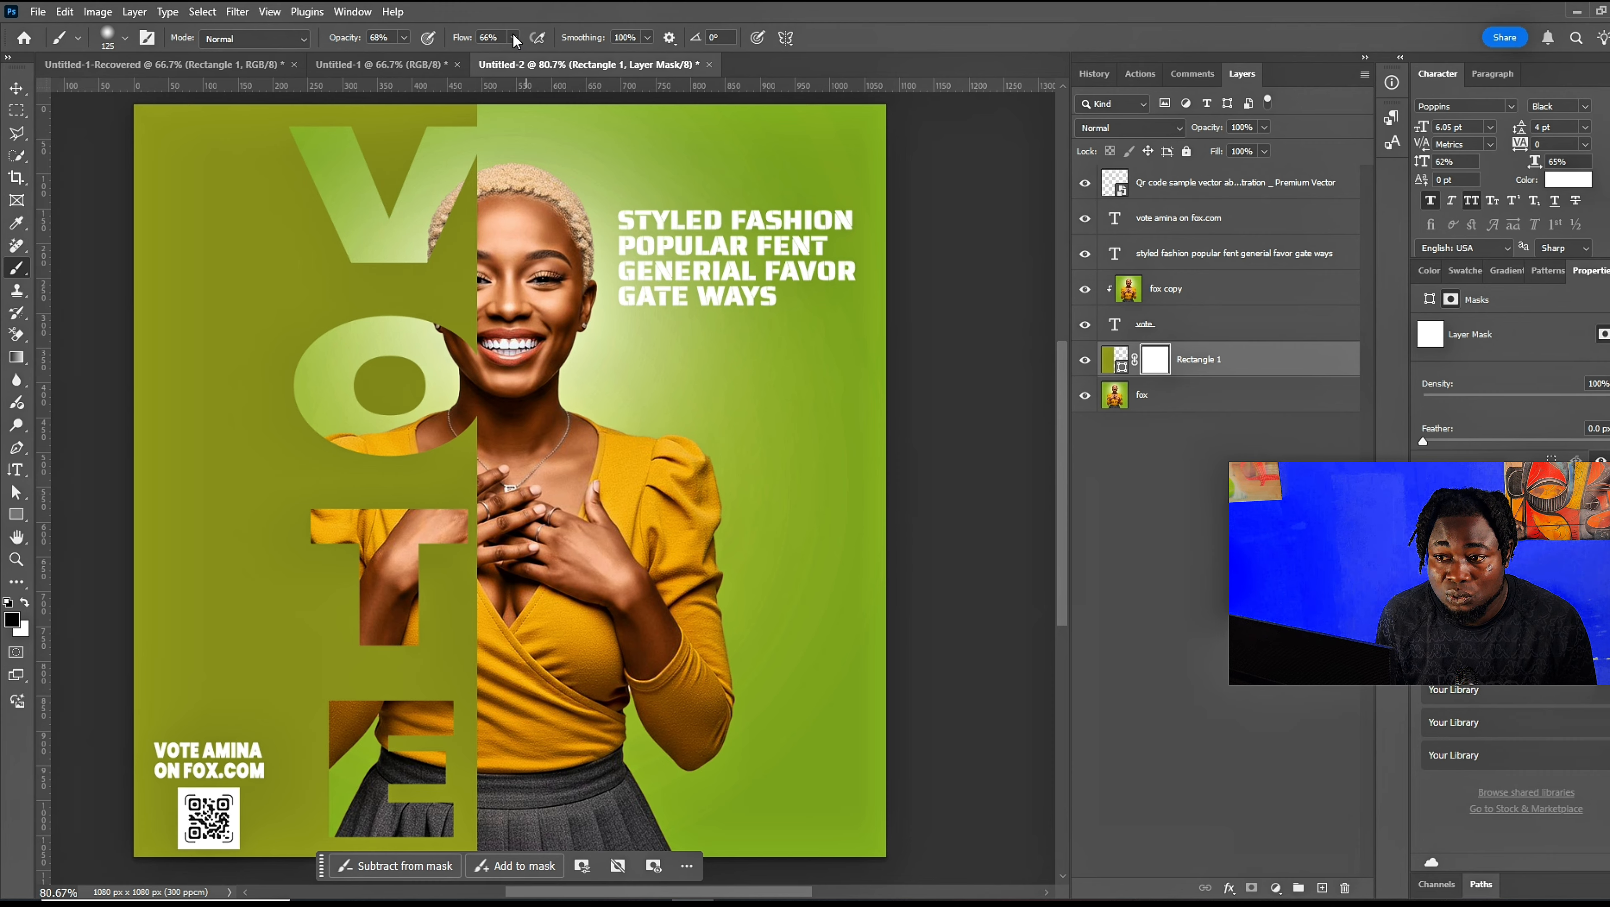
{"action": "left_click", "coordinate": [383, 39]}
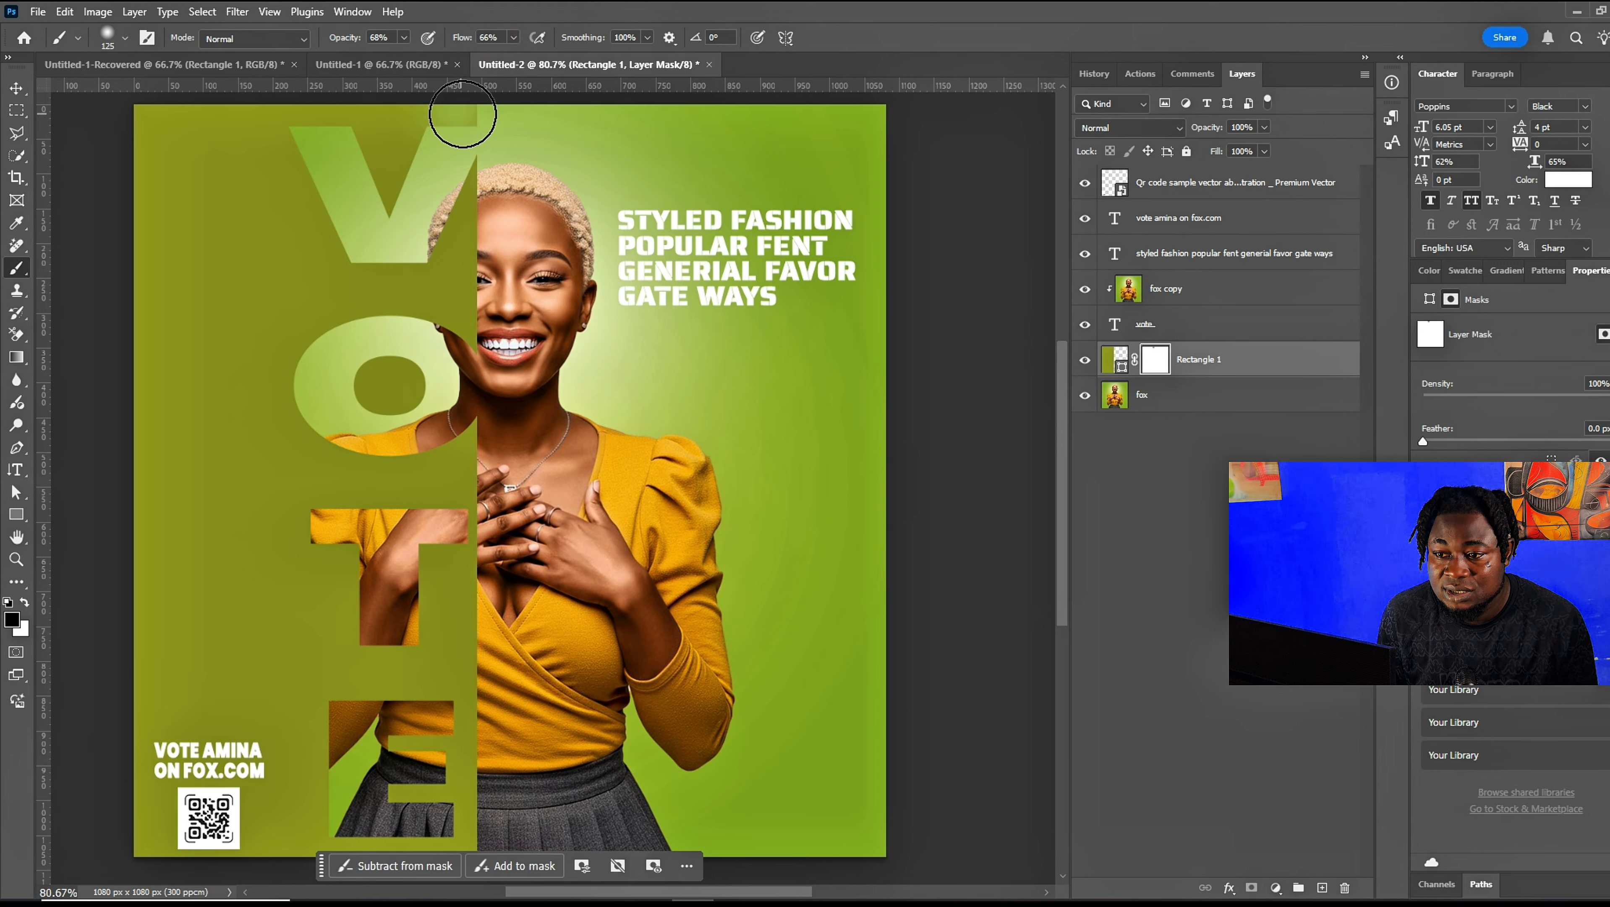
Paint black on the rectangle's mask down its right edge to reveal the woman's face, chest and skirt.
{"action": "mouse_move", "coordinate": [474, 169]}
{"action": "left_mouse_down"}
{"action": "mouse_move", "coordinate": [481, 270]}
{"action": "mouse_move", "coordinate": [474, 222]}
{"action": "mouse_move", "coordinate": [460, 250]}
{"action": "mouse_move", "coordinate": [468, 210]}
{"action": "mouse_move", "coordinate": [459, 535]}
{"action": "mouse_move", "coordinate": [470, 434]}
{"action": "mouse_move", "coordinate": [442, 505]}
{"action": "left_mouse_up"}
{"action": "left_click", "coordinate": [467, 459]}
{"action": "mouse_move", "coordinate": [453, 577]}
{"action": "left_mouse_down"}
{"action": "mouse_move", "coordinate": [447, 614]}
{"action": "mouse_move", "coordinate": [436, 563]}
{"action": "mouse_move", "coordinate": [464, 608]}
{"action": "mouse_move", "coordinate": [447, 654]}
{"action": "mouse_move", "coordinate": [452, 670]}
{"action": "mouse_move", "coordinate": [461, 617]}
{"action": "mouse_move", "coordinate": [457, 719]}
{"action": "mouse_move", "coordinate": [428, 708]}
{"action": "mouse_move", "coordinate": [464, 741]}
{"action": "mouse_move", "coordinate": [465, 773]}
{"action": "mouse_move", "coordinate": [417, 758]}
{"action": "mouse_move", "coordinate": [446, 785]}
{"action": "mouse_move", "coordinate": [427, 799]}
{"action": "mouse_move", "coordinate": [461, 839]}
{"action": "left_mouse_up"}
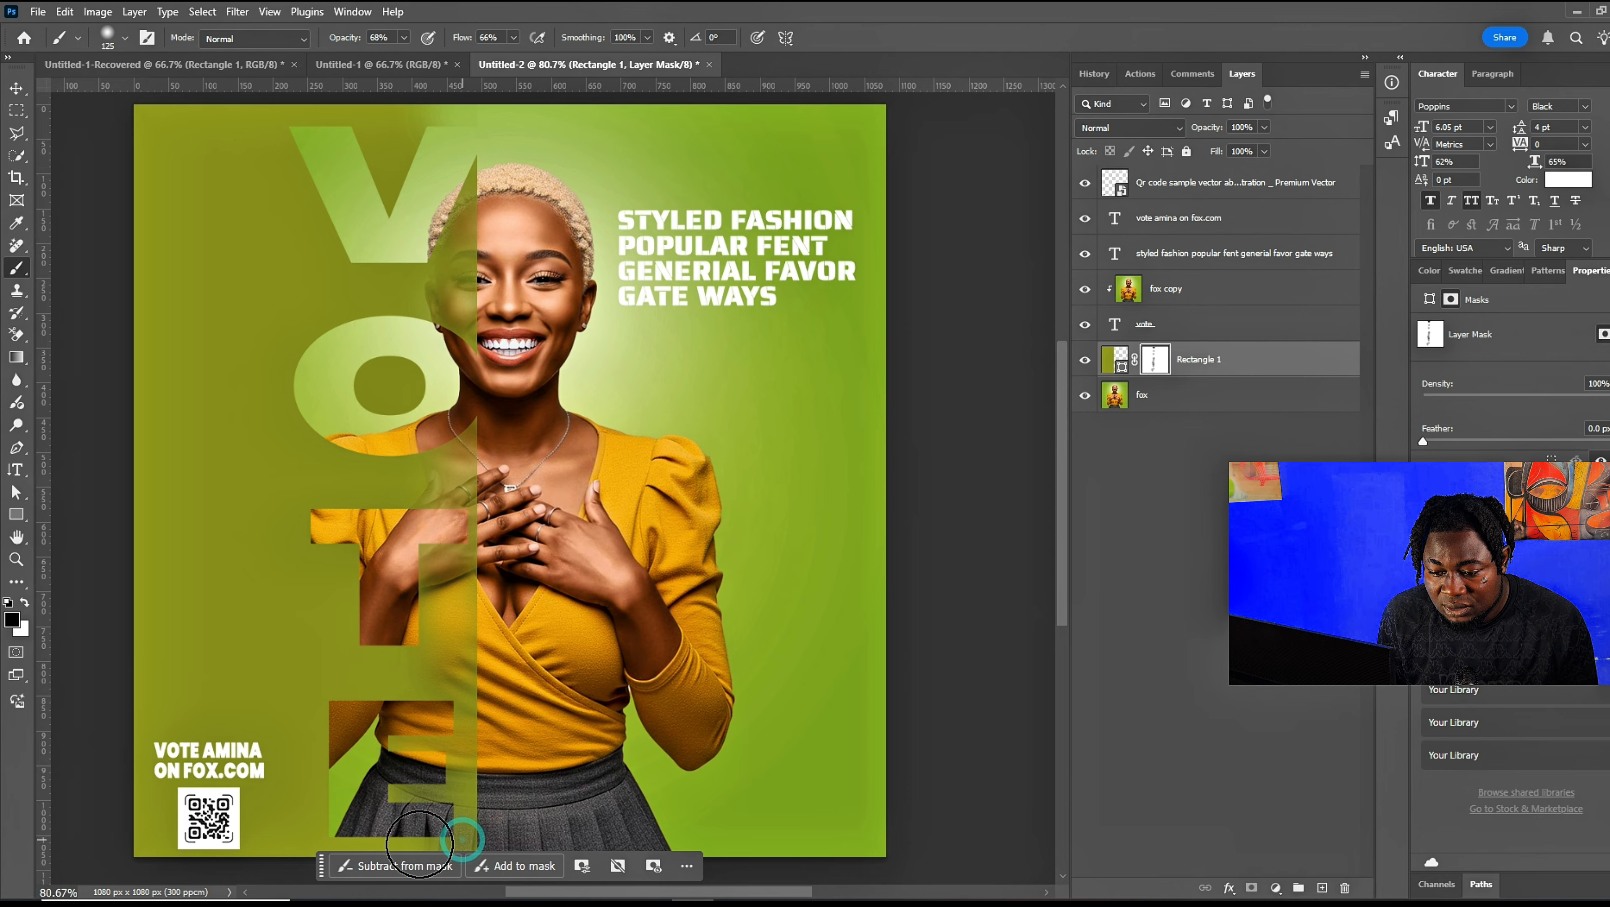
Paint black on the rectangle's mask around the letters O, T and E to reveal the woman's shoulder and sleeve, undoing a stray stroke.
{"action": "mouse_move", "coordinate": [360, 678]}
{"action": "left_mouse_down"}
{"action": "mouse_move", "coordinate": [401, 669]}
{"action": "mouse_move", "coordinate": [305, 656]}
{"action": "left_mouse_up"}
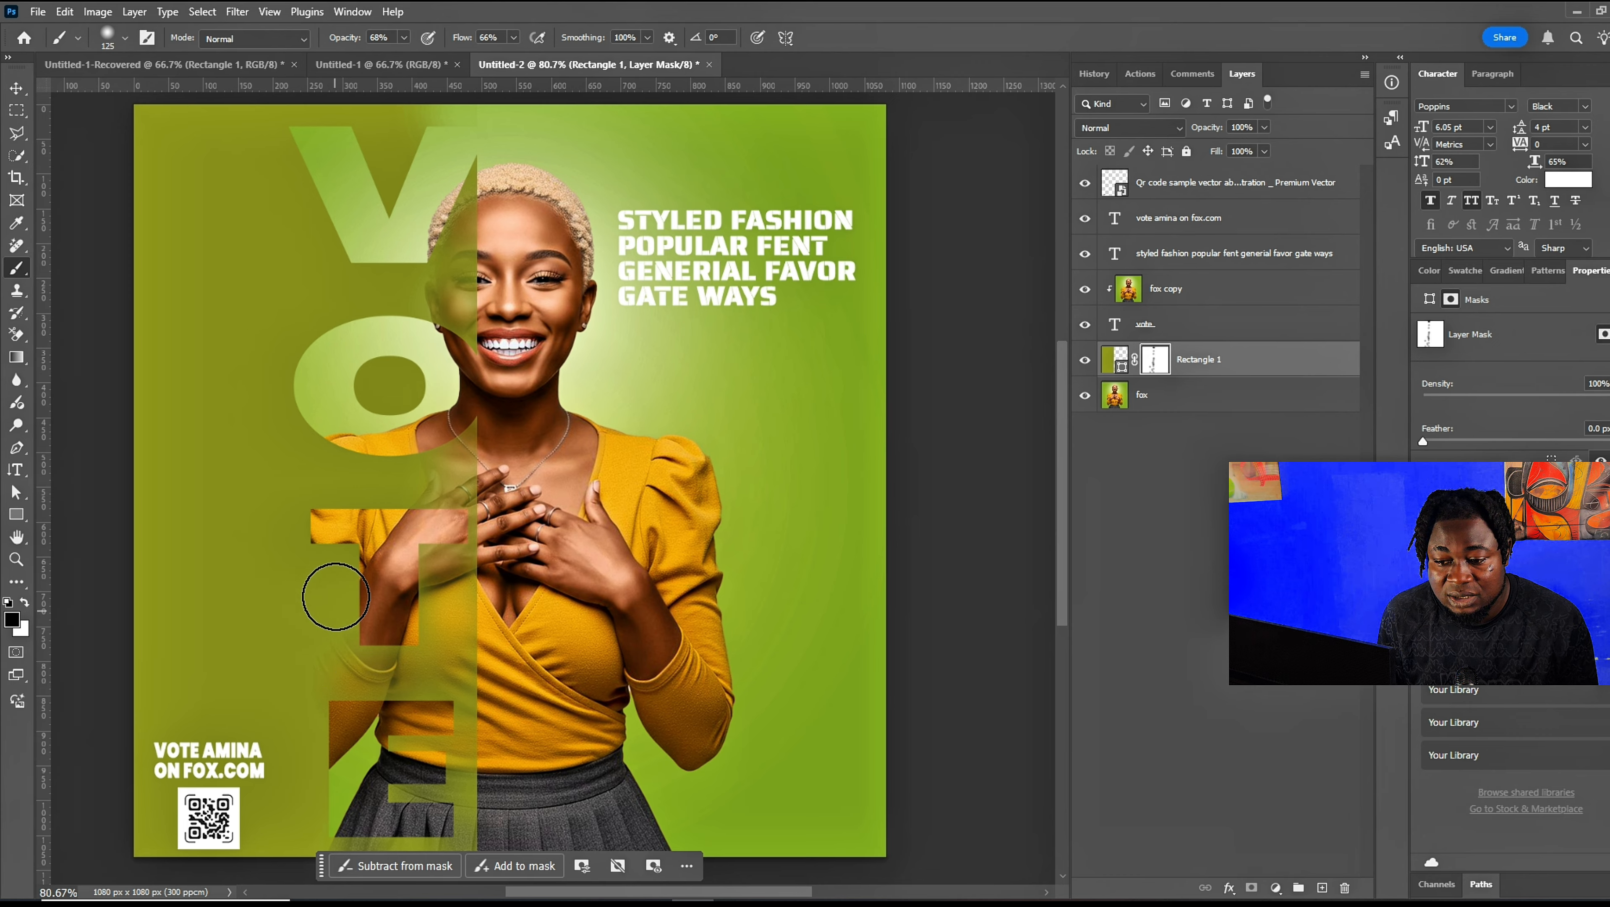
{"action": "left_click", "coordinate": [392, 485]}
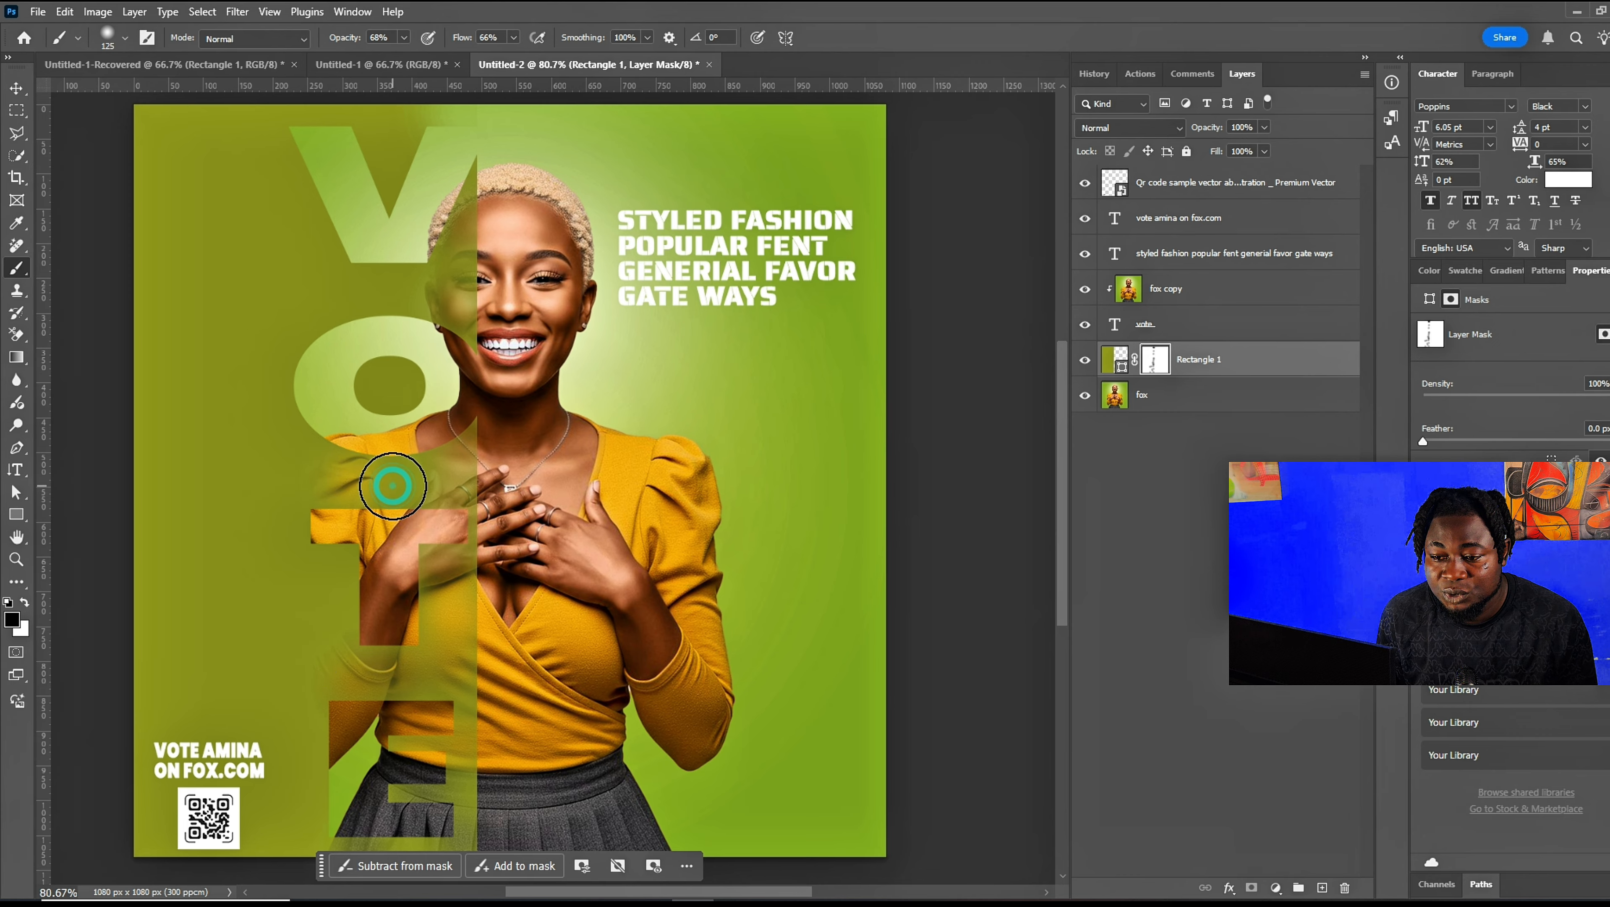
{"action": "left_click", "coordinate": [380, 295]}
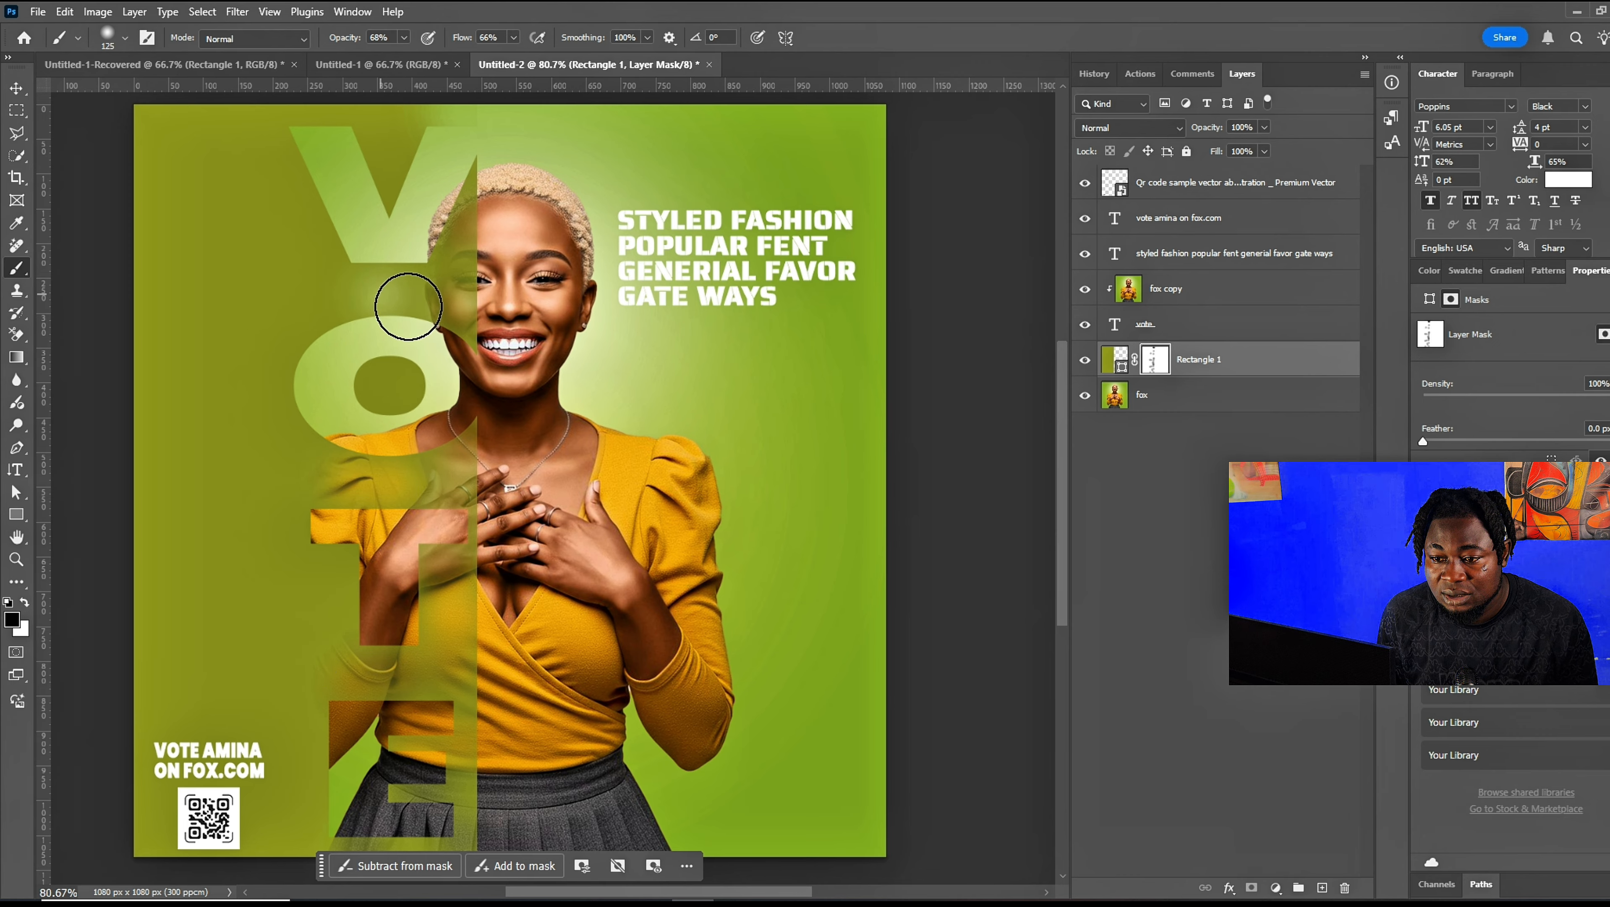
{"action": "key", "text": "ctrl+z"}
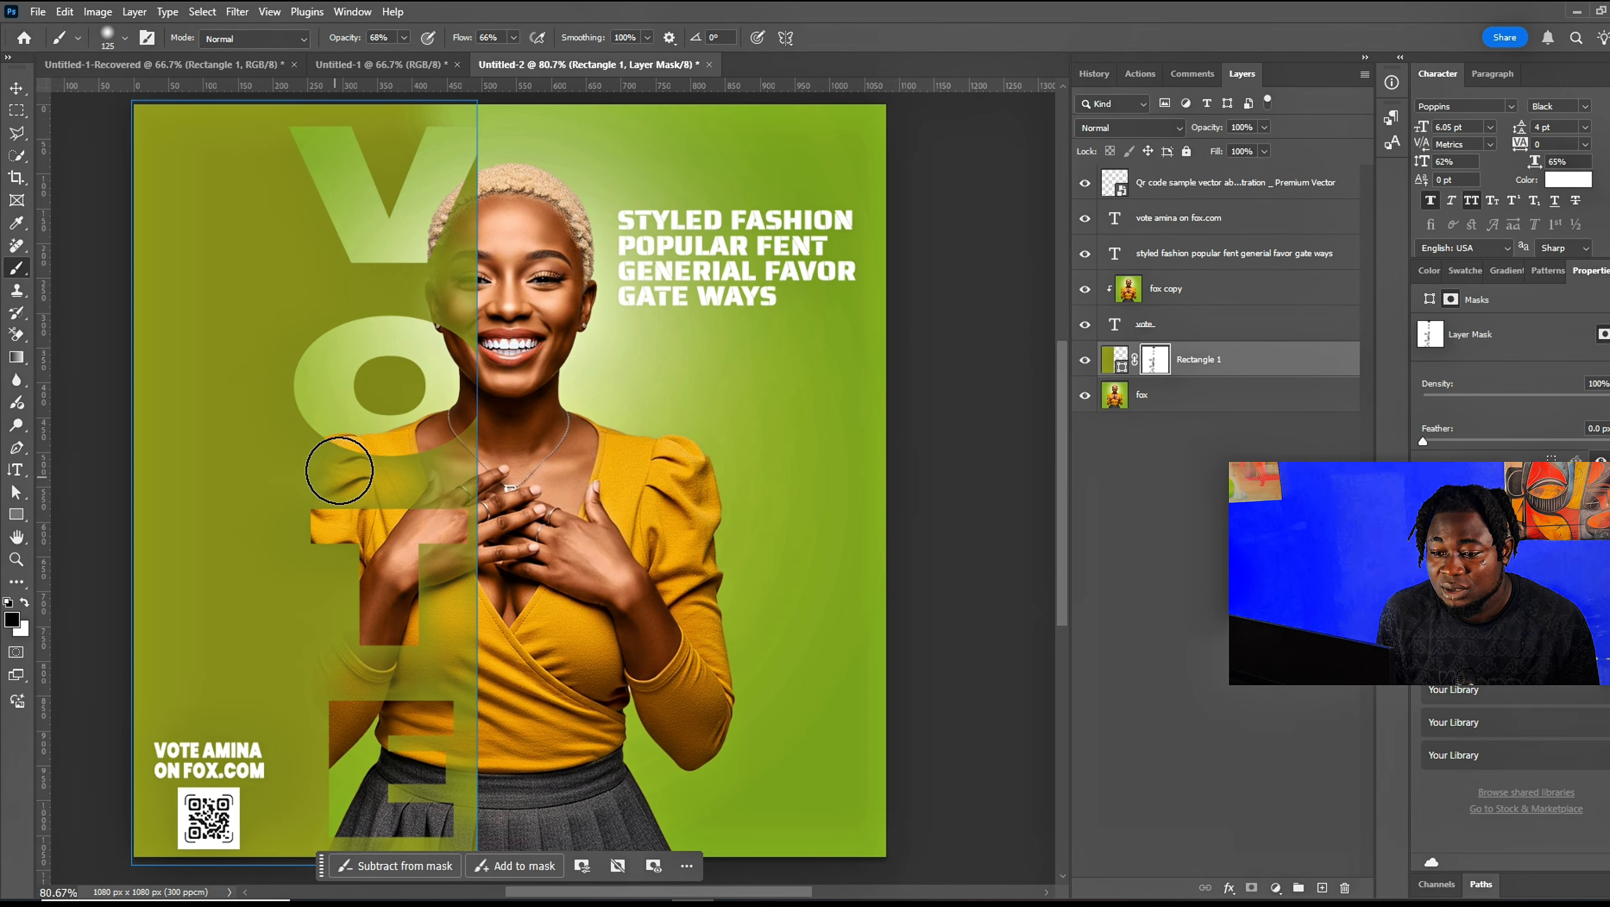
{"action": "left_click", "coordinate": [331, 558]}
{"action": "left_click", "coordinate": [332, 610]}
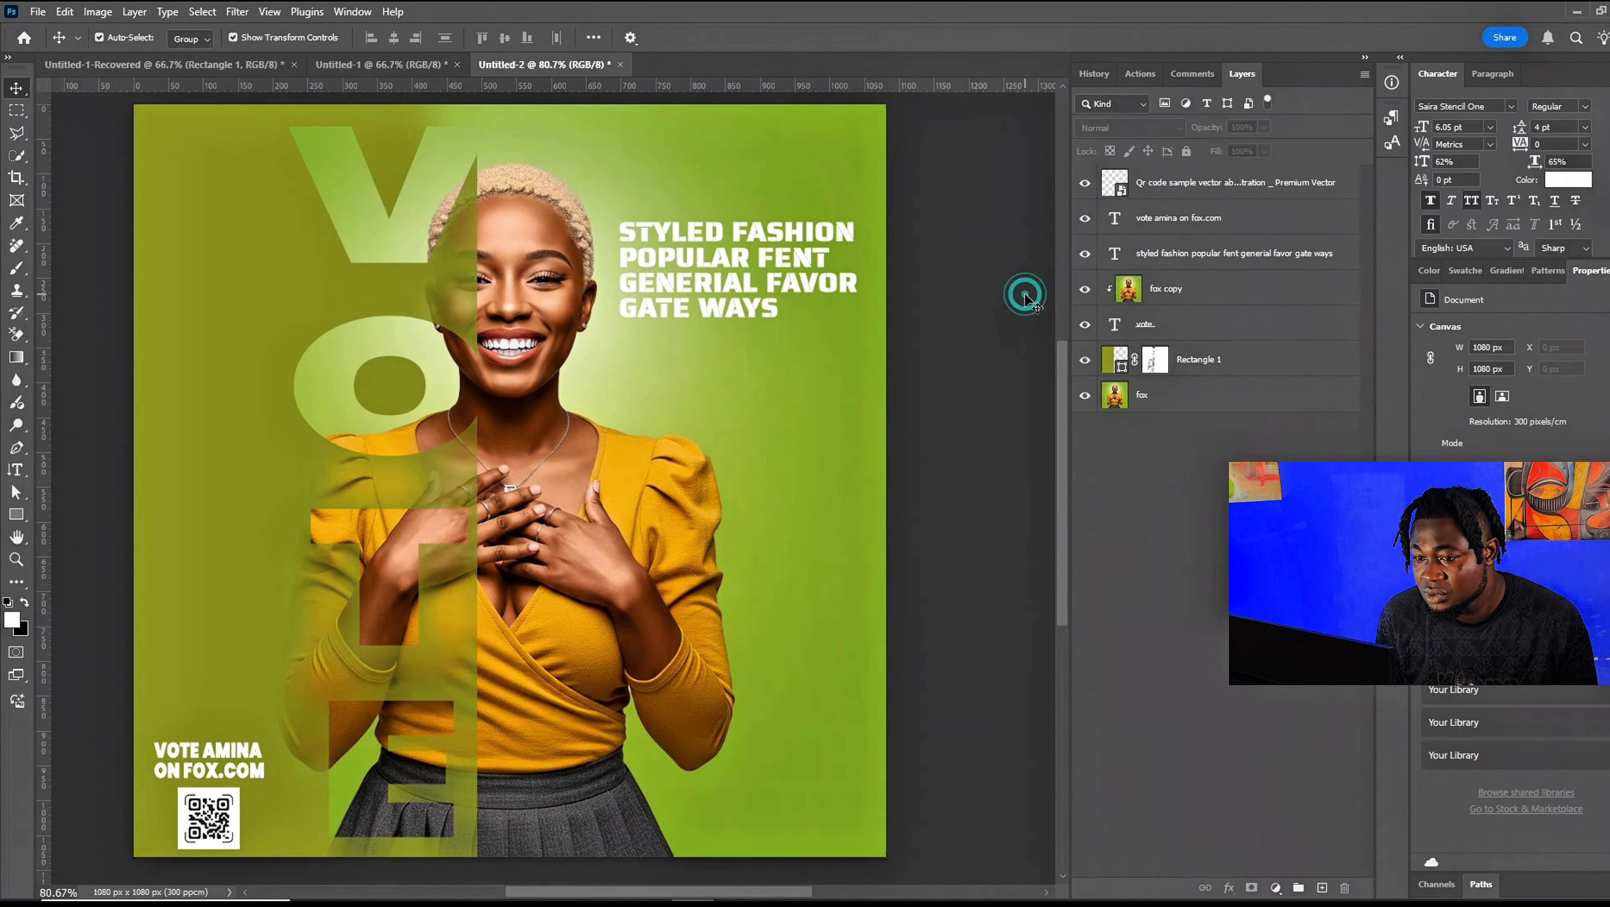